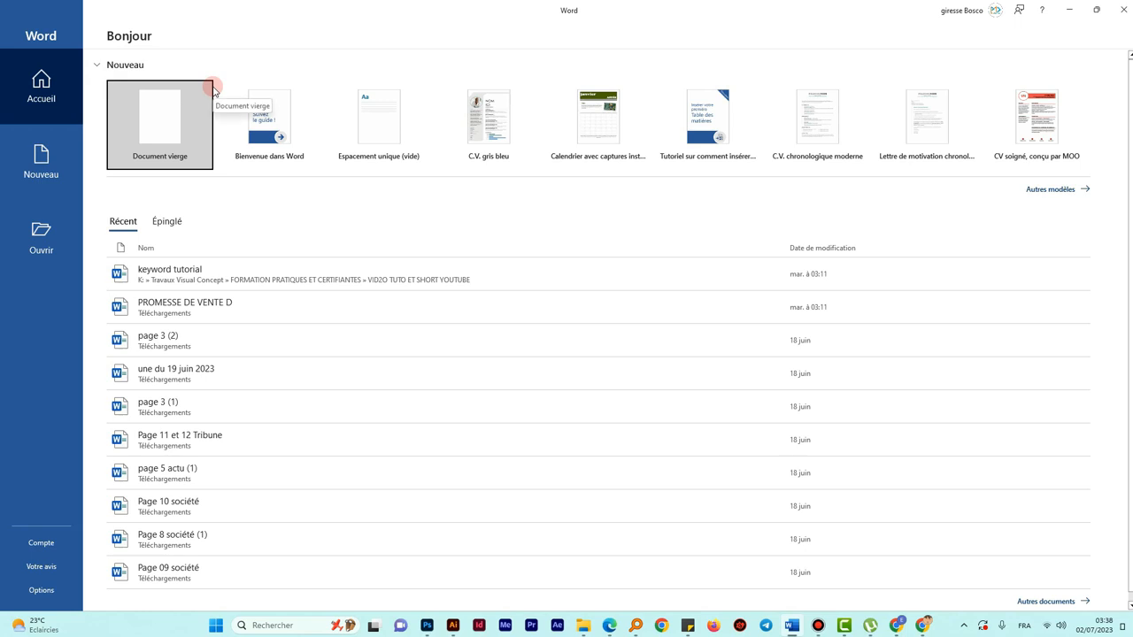
- Create a new blank document, Document1, and dismiss the licence warning bar
left_click(44, 162)
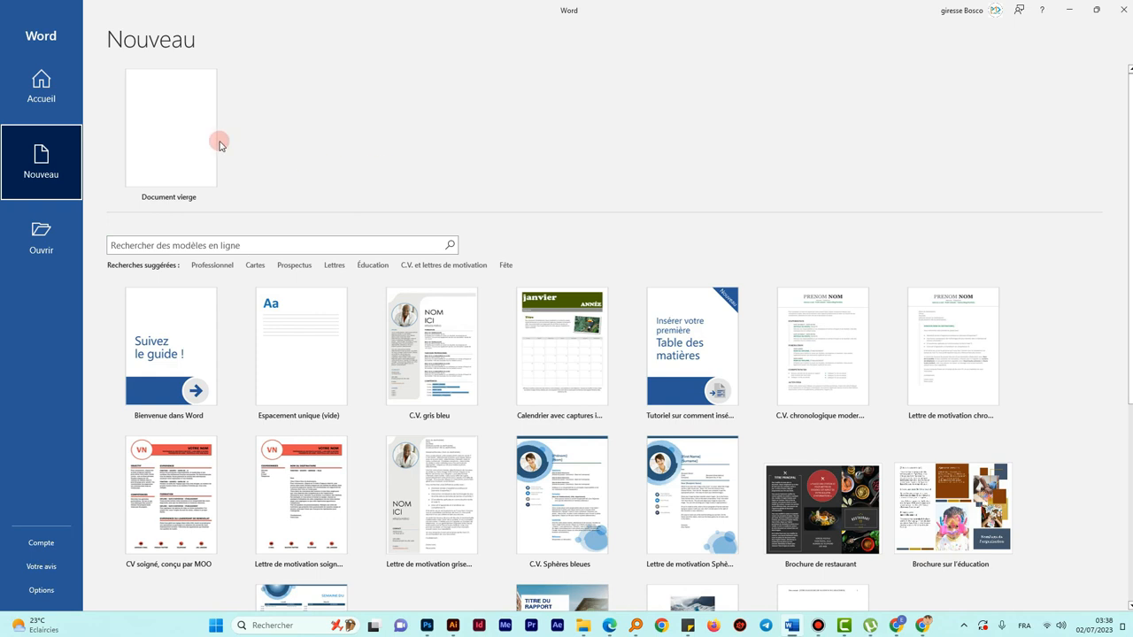
left_click(172, 149)
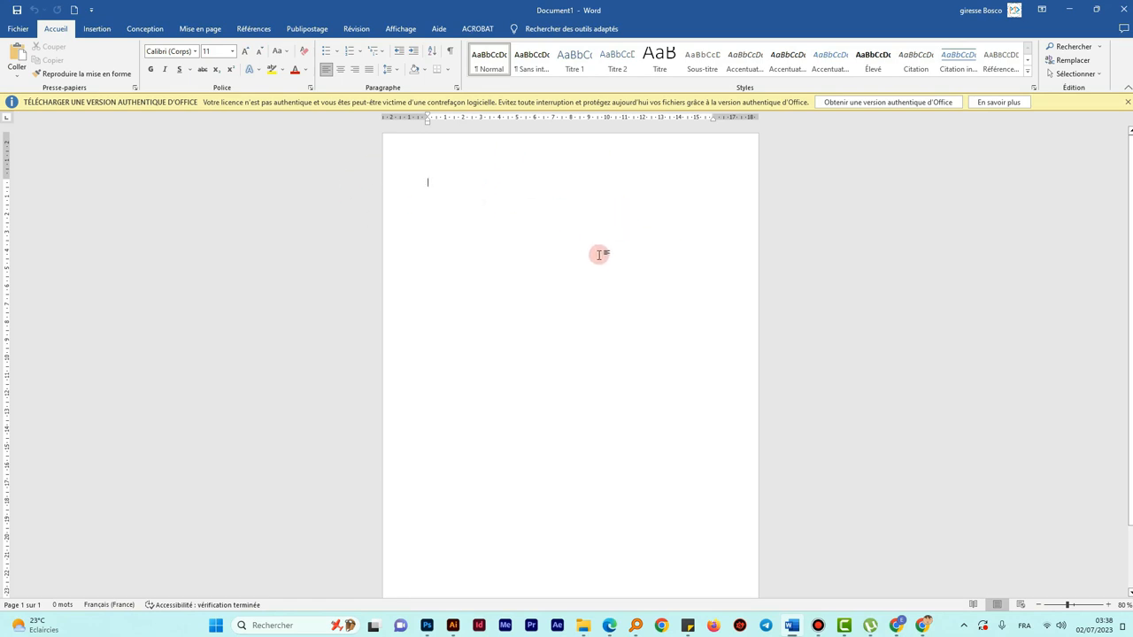
left_click(1127, 102)
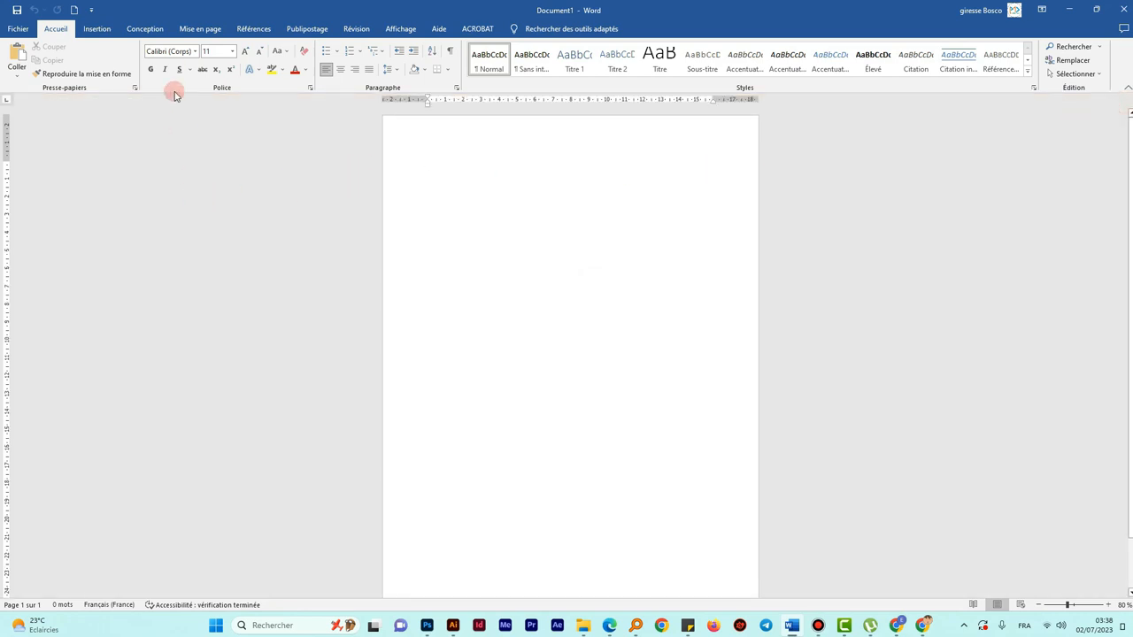
left_click(189, 25)
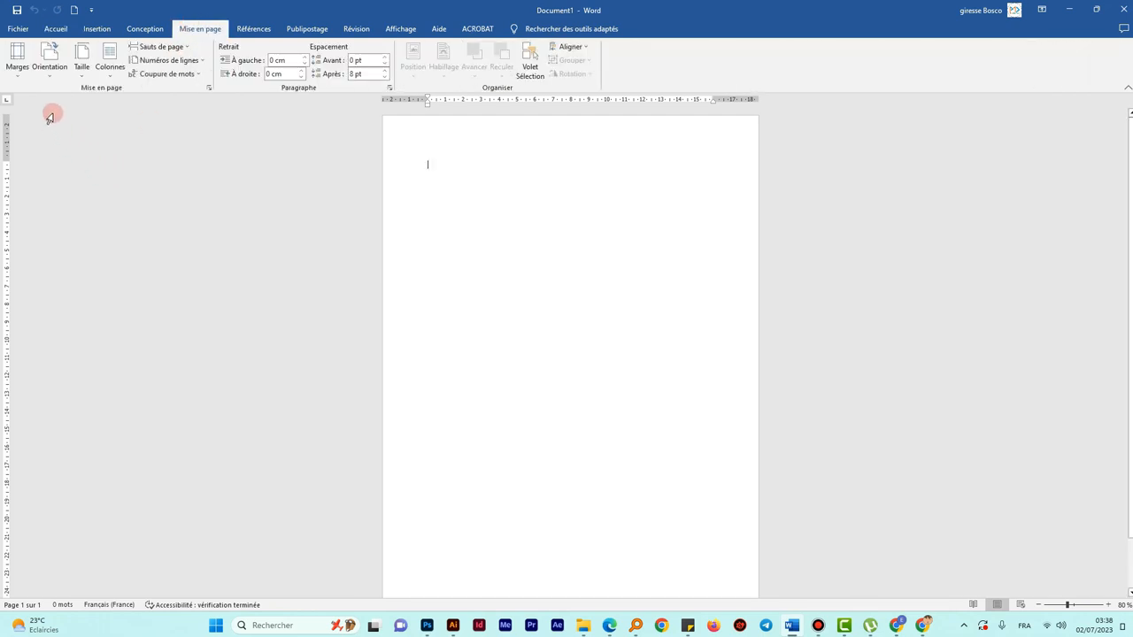
- Open Taille > Autres tailles de papier to show the A4 21 × 29,7 cm paper settings
left_click(88, 80)
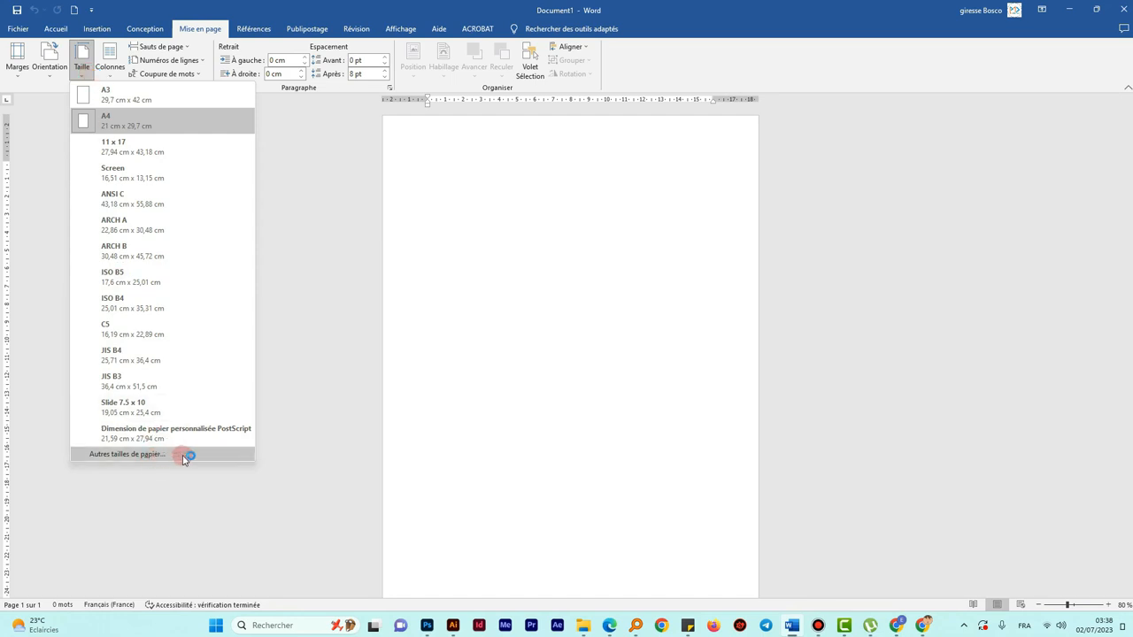
left_click(127, 454)
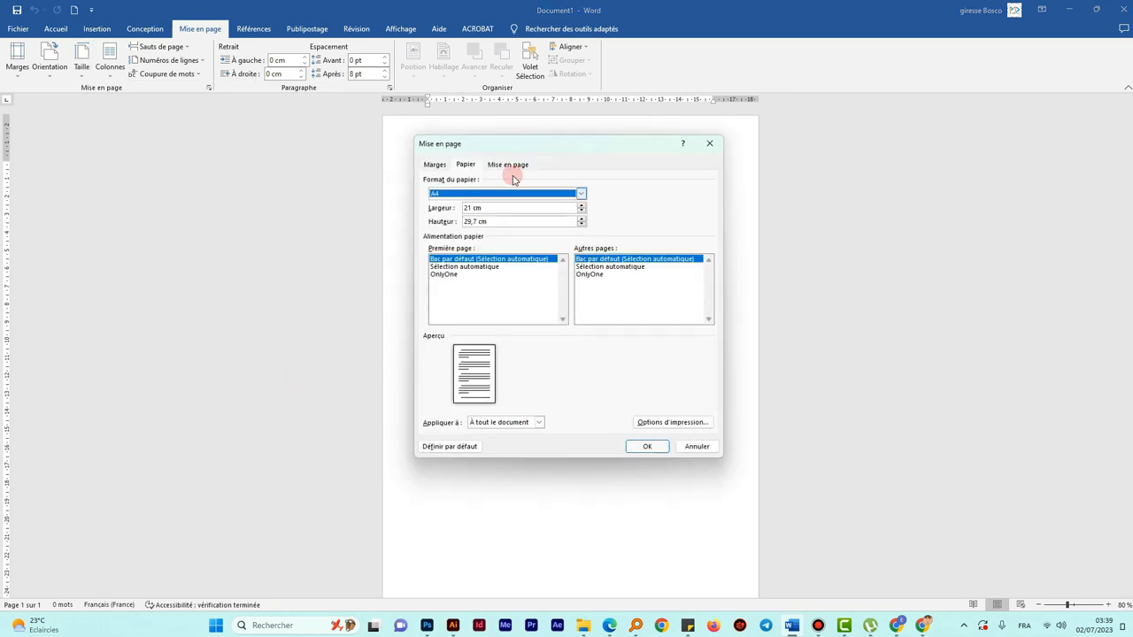
left_click_drag(517, 146, 500, 144)
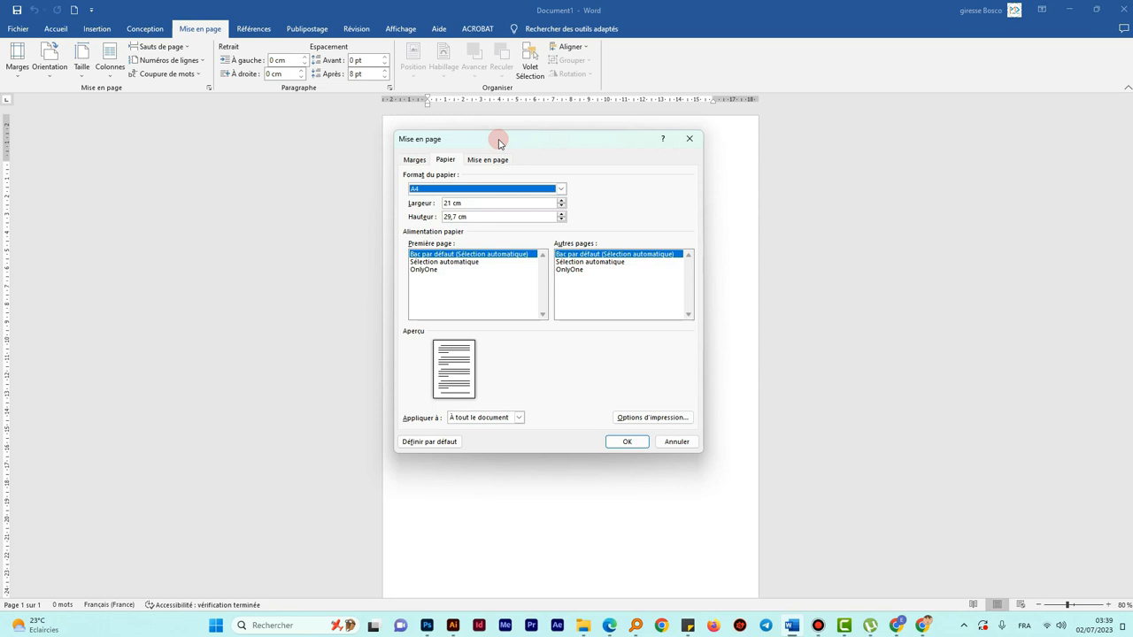
left_click(560, 188)
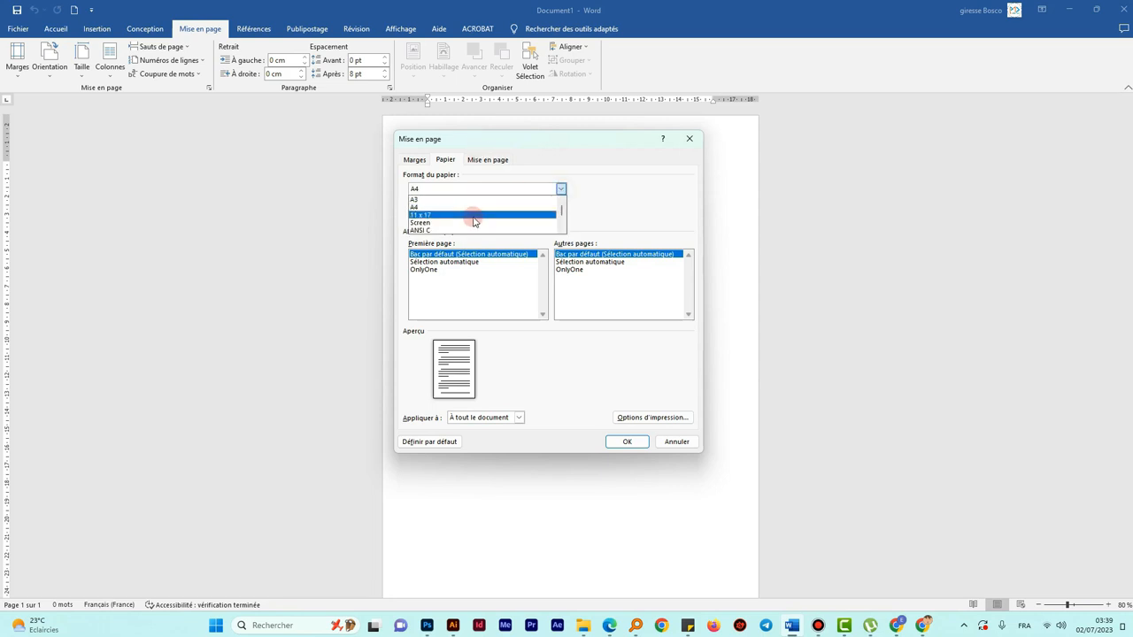
- Set the paper width to 9 cm and height to 5,8 cm for a custom size
left_click(582, 189)
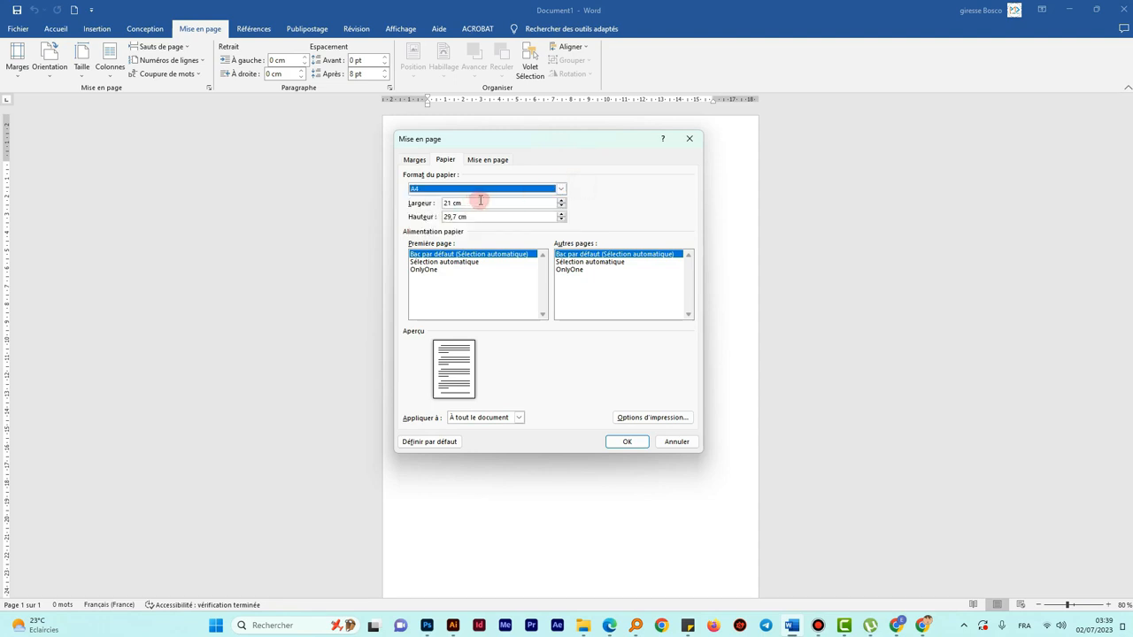
left_click_drag(480, 201, 419, 207)
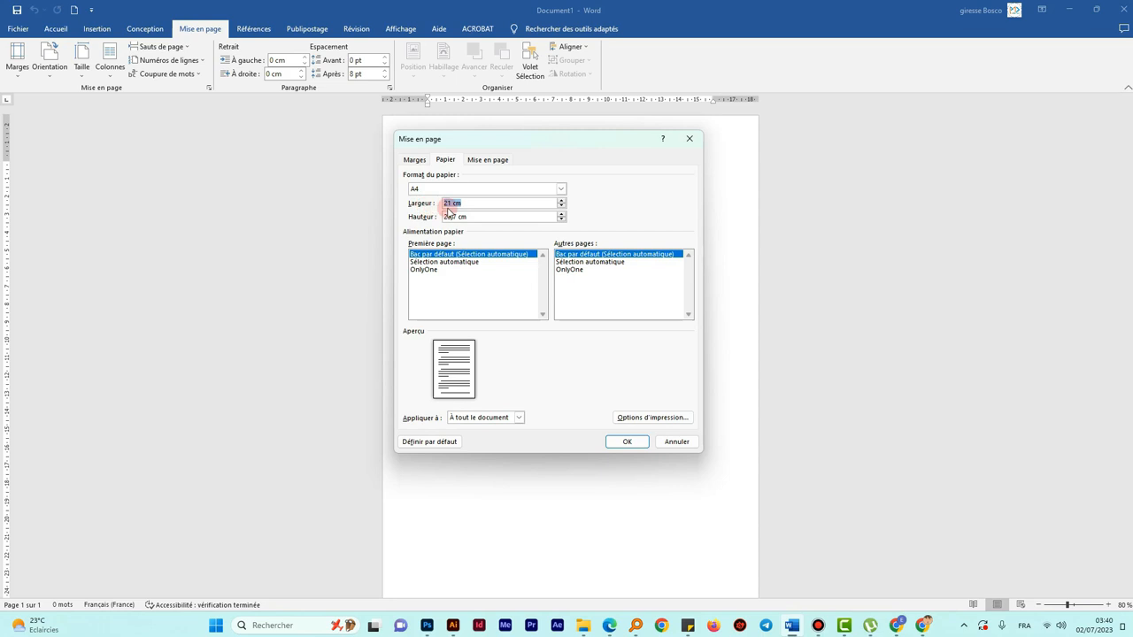
left_click_drag(463, 203, 432, 203)
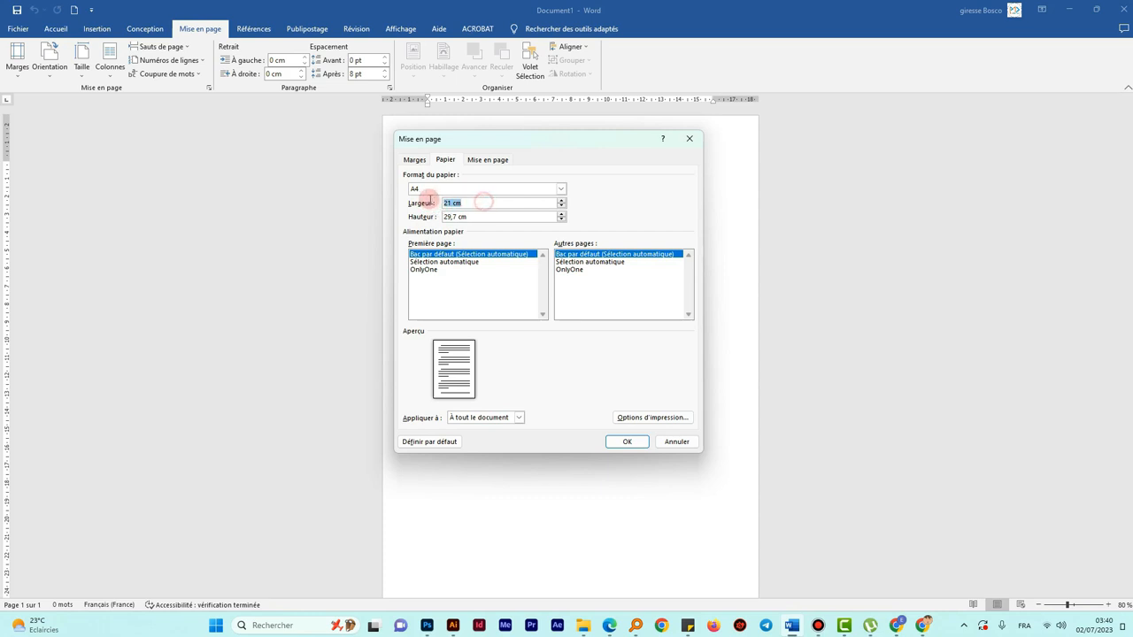
type("9")
key("Tab")
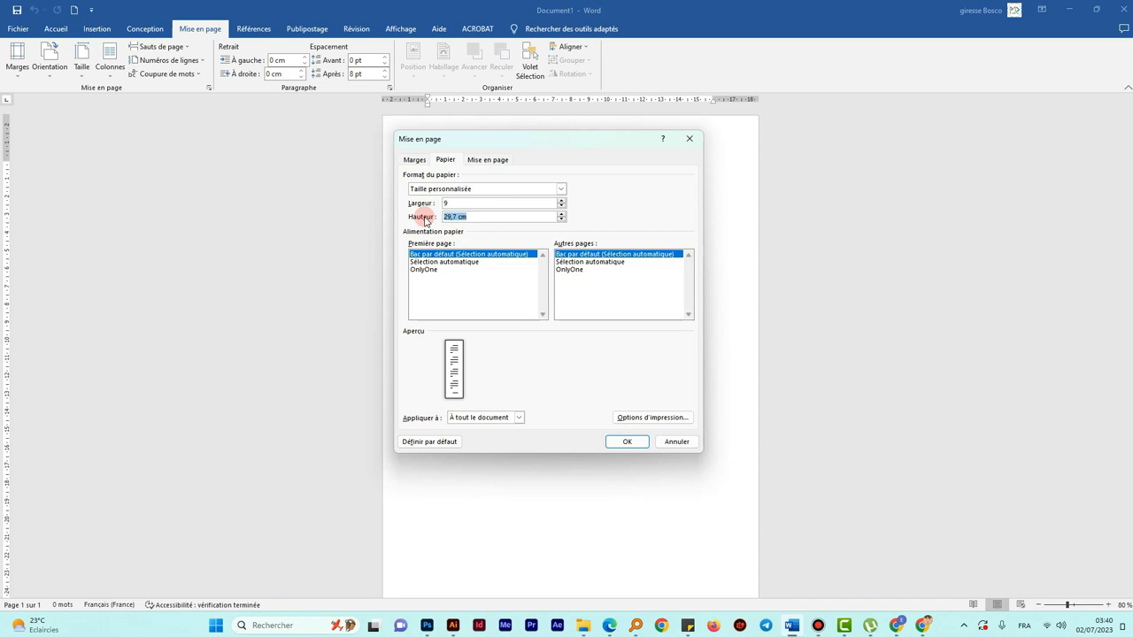
type("5,8")
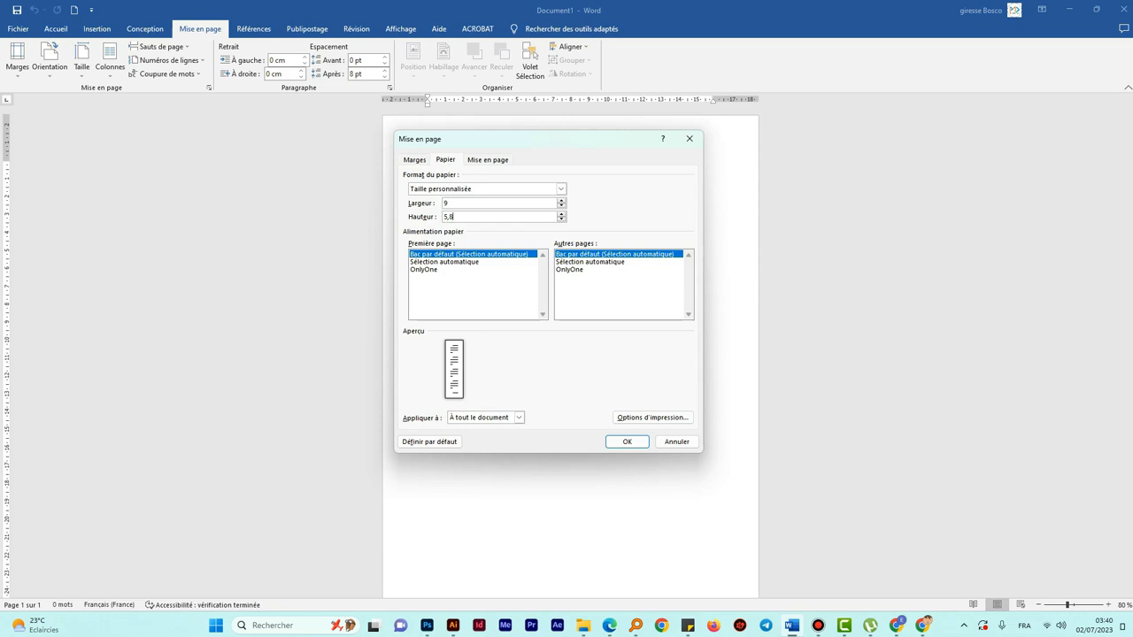
left_click(450, 203)
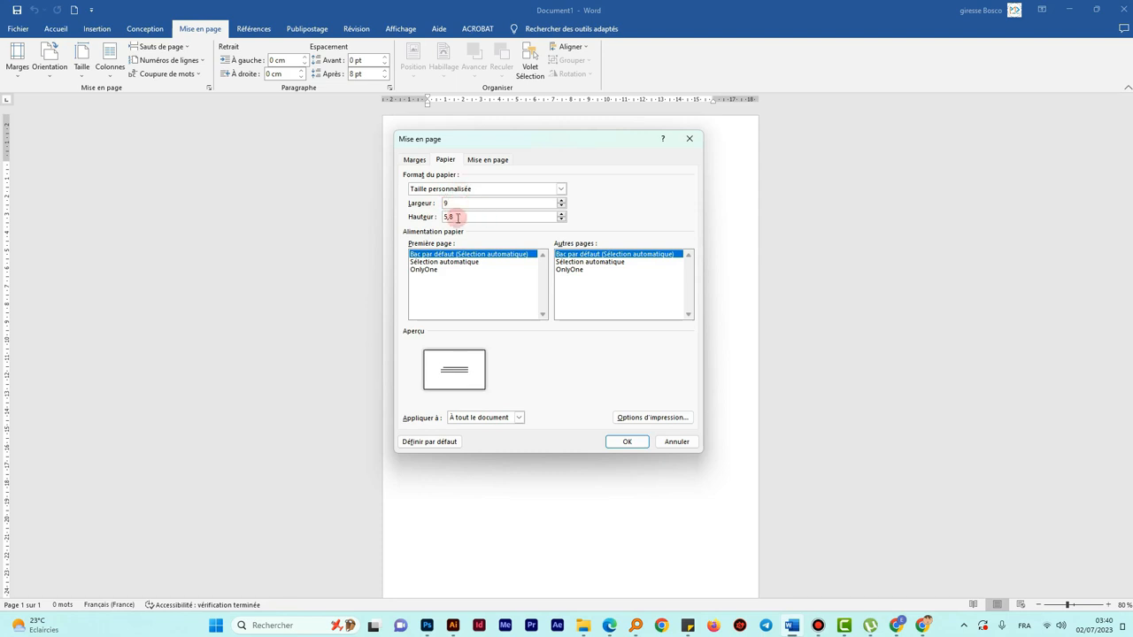
- Set the top, bottom, left and right margins to 0 and apply the 9 × 5,8 cm page
left_click(414, 159)
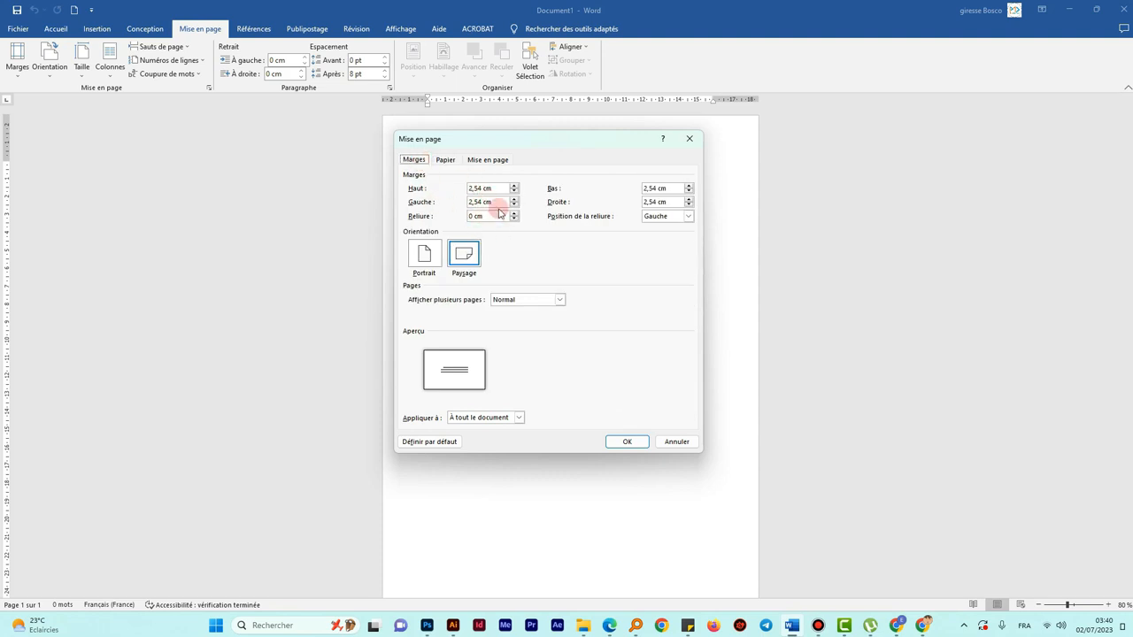
left_click_drag(493, 187, 455, 207)
type("00")
left_click_drag(676, 188, 606, 190)
type("0")
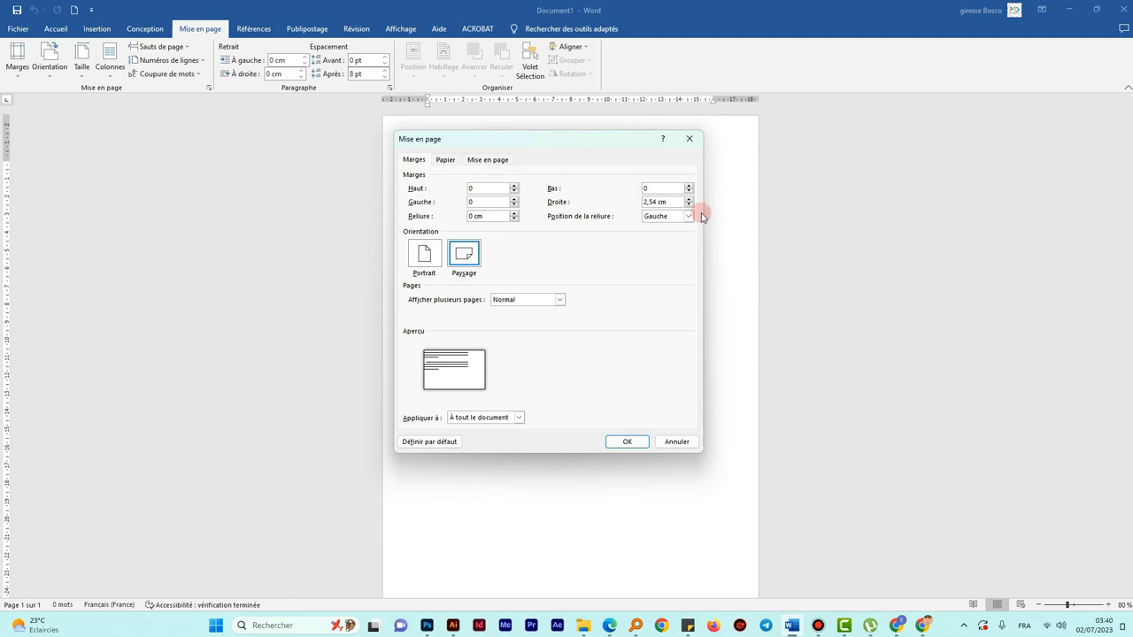
left_click_drag(674, 202, 599, 207)
type("0")
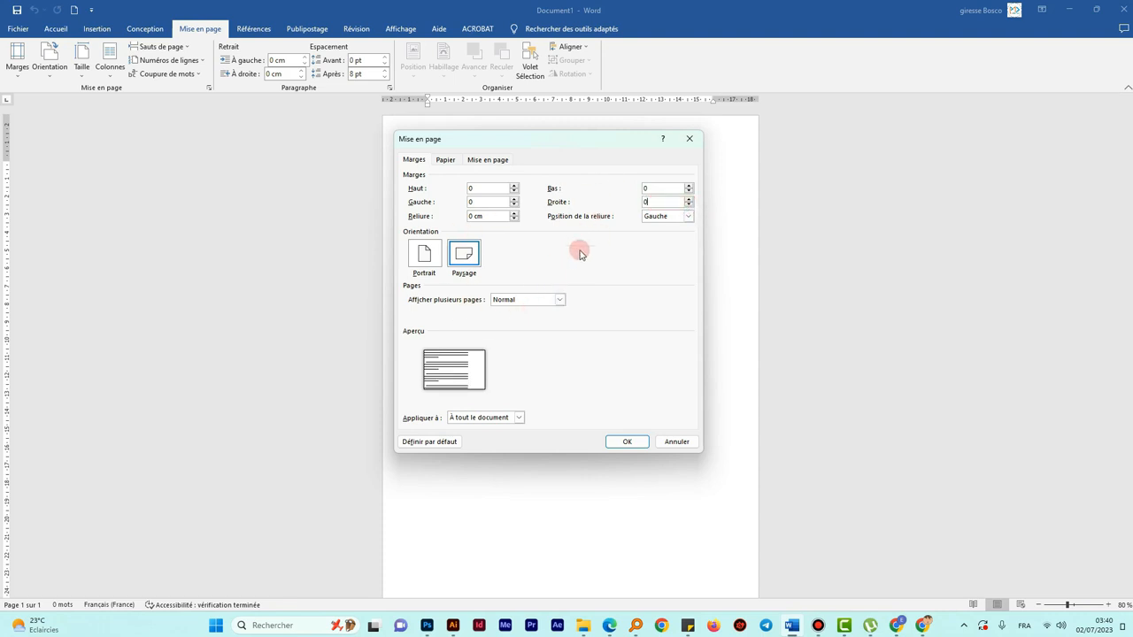
left_click(492, 202)
left_click(487, 160)
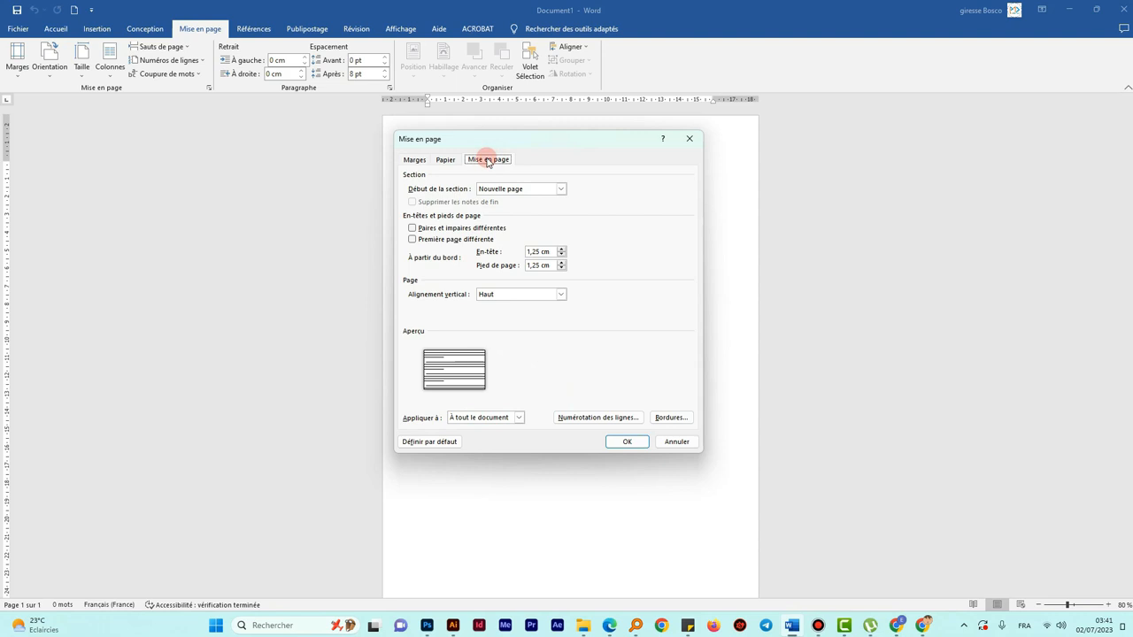
left_click(624, 442)
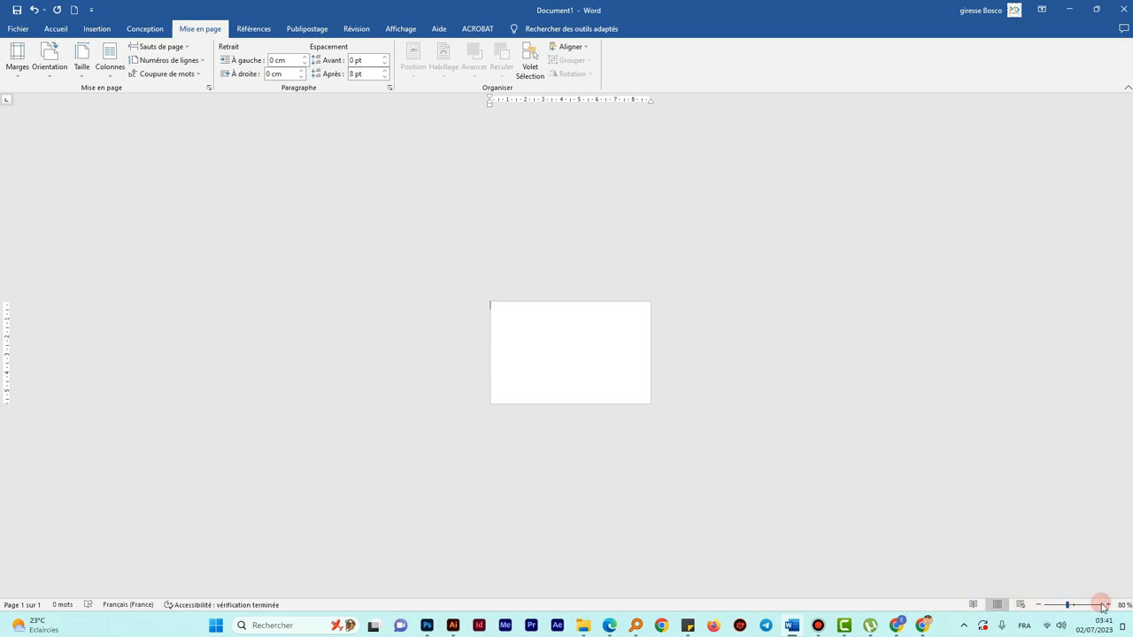
- Zoom the view in to about 350% so the card page fills the window
left_click(1107, 607)
left_click(1107, 607)
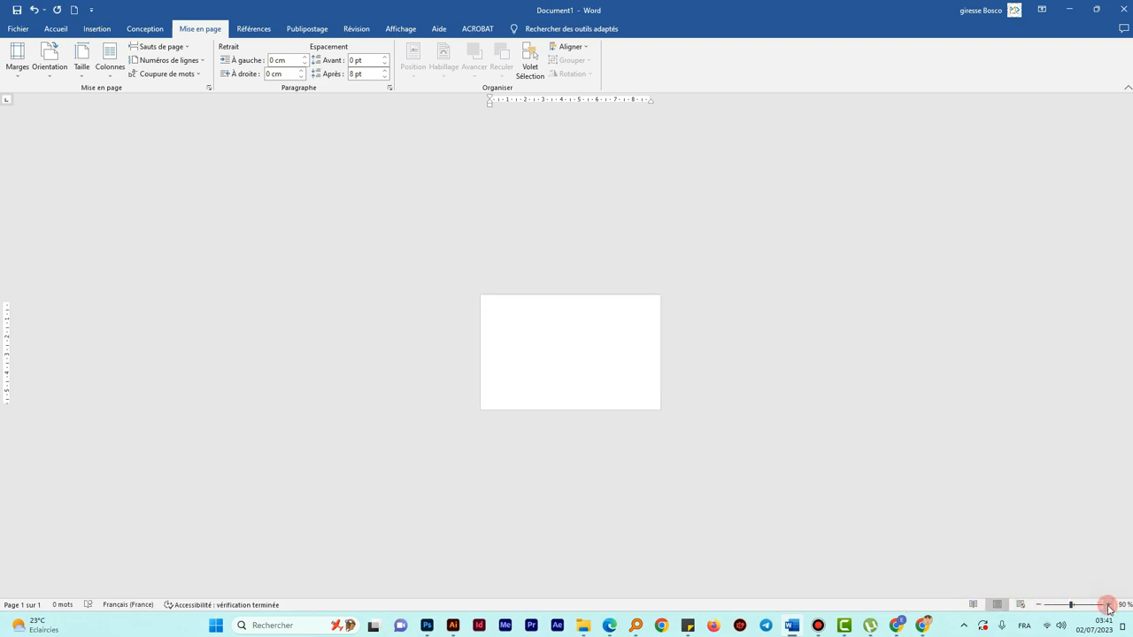
left_click(1107, 607)
left_click(1107, 608)
left_click(1108, 608)
left_click(1108, 609)
left_click(1107, 606)
left_click(1108, 606)
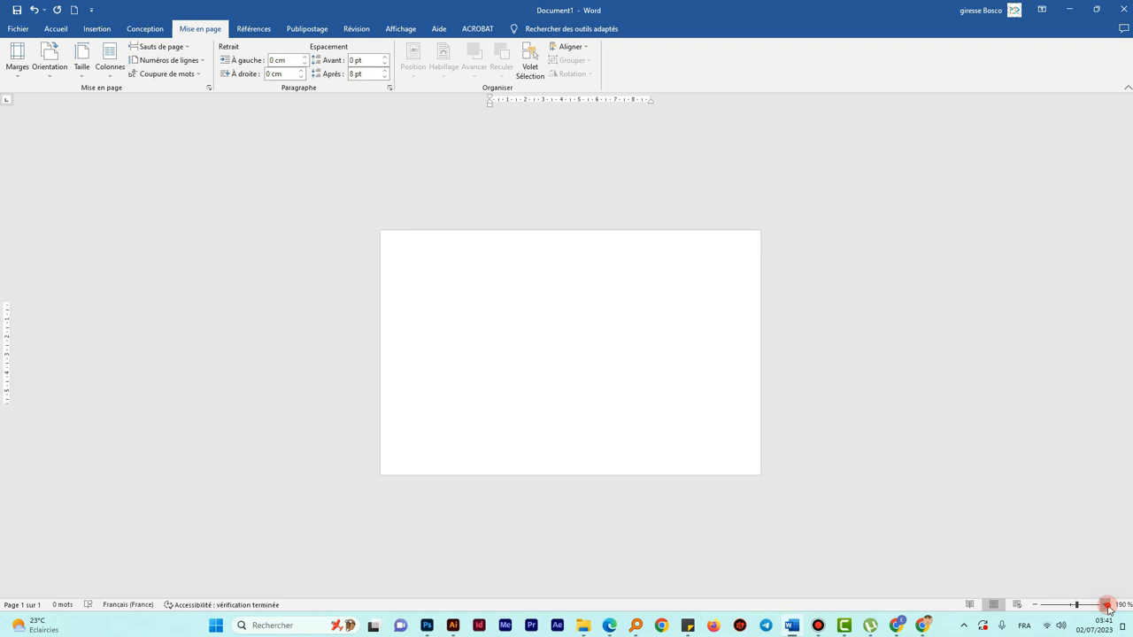
left_click(1108, 605)
left_click(1108, 606)
left_click(1107, 605)
left_click(1108, 606)
left_click(1107, 605)
left_click(1108, 605)
left_click(1108, 605)
left_click(1107, 606)
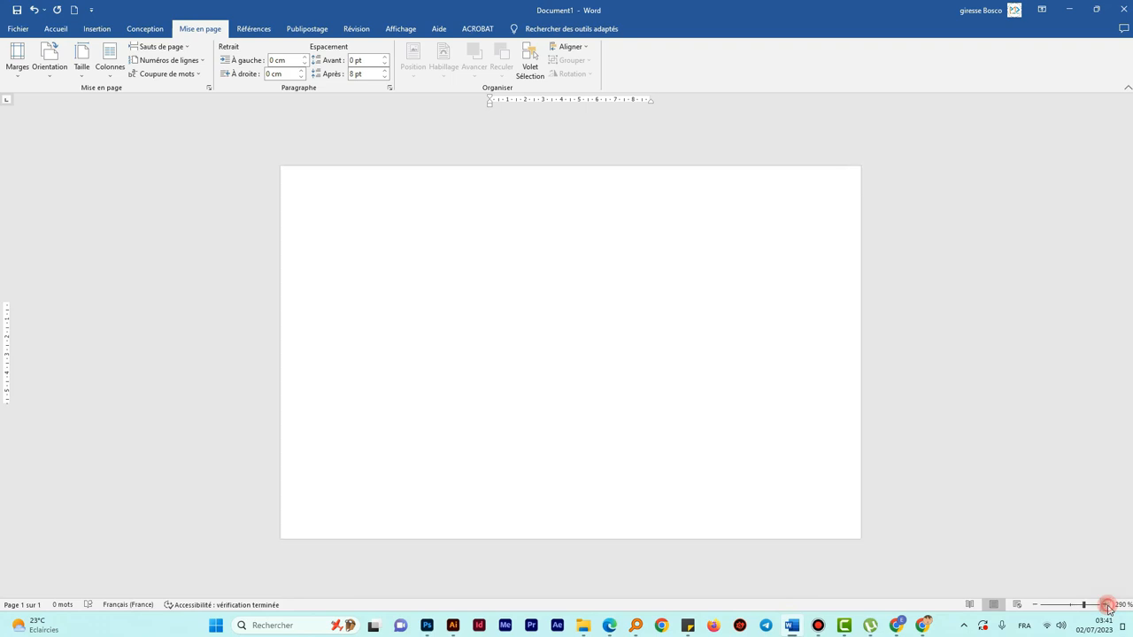
left_click(1108, 605)
left_click(1108, 606)
left_click(1107, 606)
left_click(1107, 606)
left_click(1108, 606)
left_click(1107, 606)
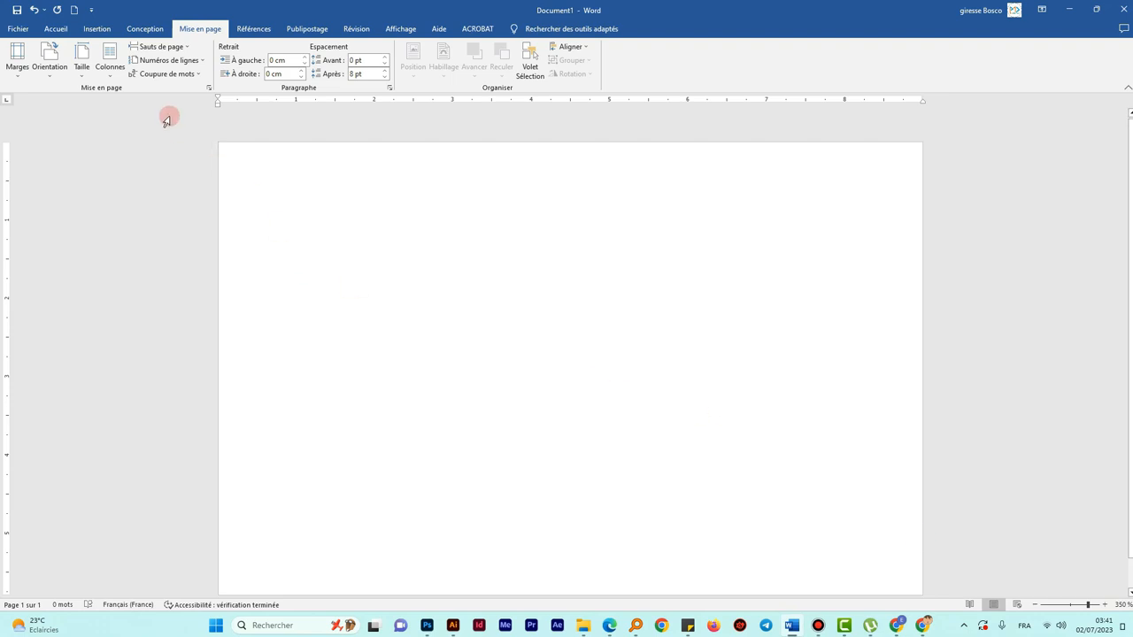
left_click(94, 32)
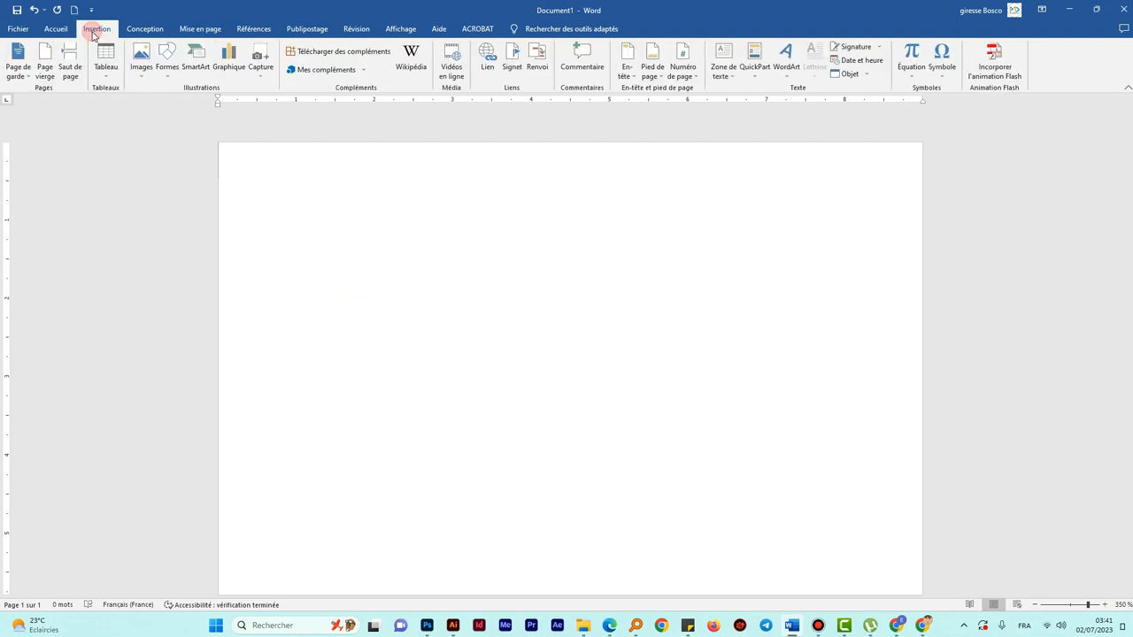
- Draw a rectangle about 5,04 cm wide from the card's top-left corner down to its bottom edge
left_click(166, 71)
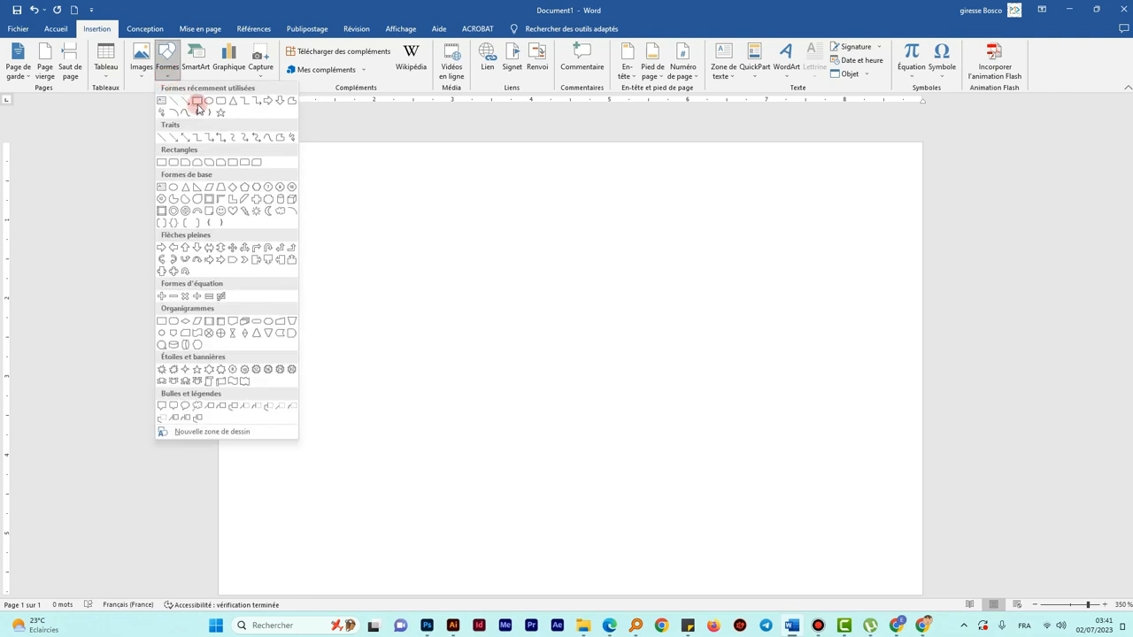
left_click(198, 104)
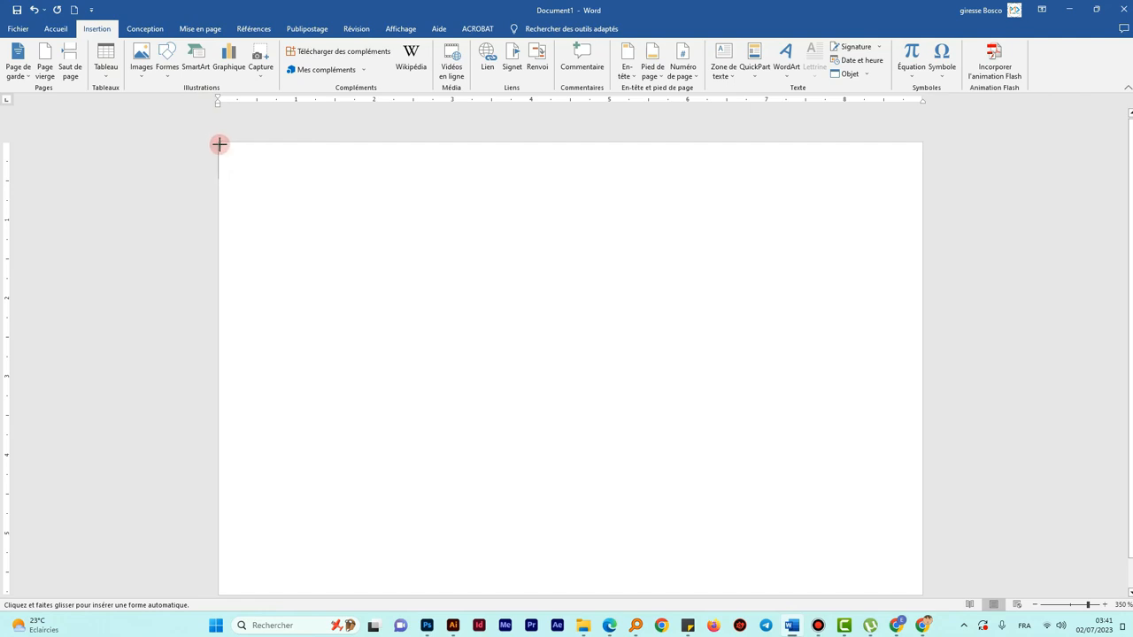
mouse_move(217, 144)
left_mouse_down()
mouse_move(511, 499)
mouse_move(610, 594)
mouse_move(614, 551)
mouse_move(616, 567)
left_mouse_up()
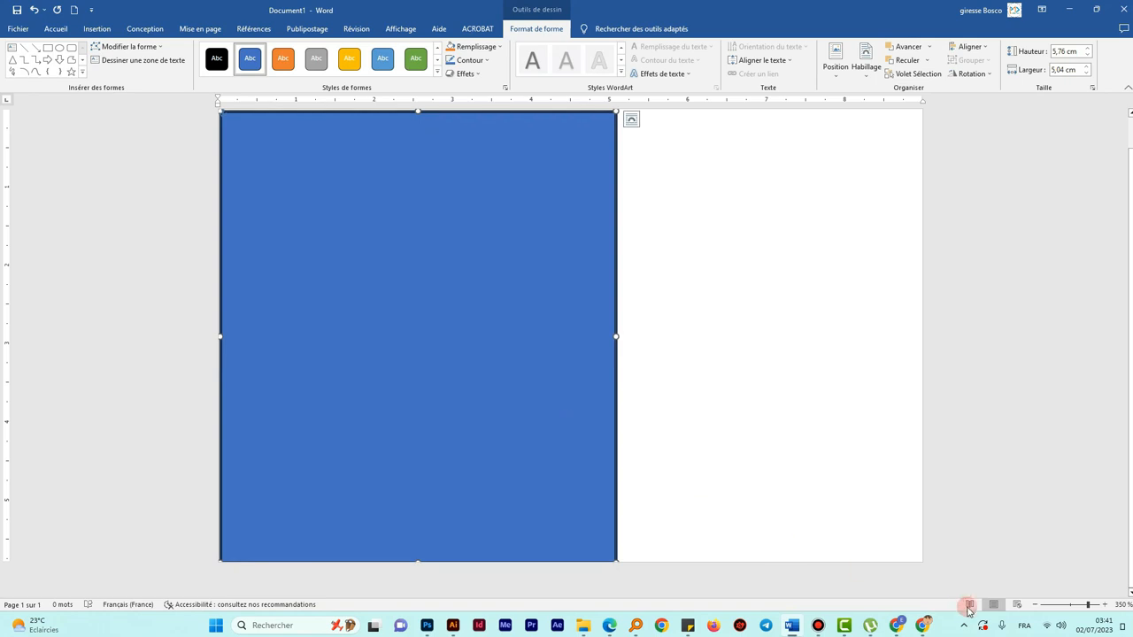
left_click(1036, 604)
left_click(1036, 604)
left_click(1035, 605)
left_click(585, 461)
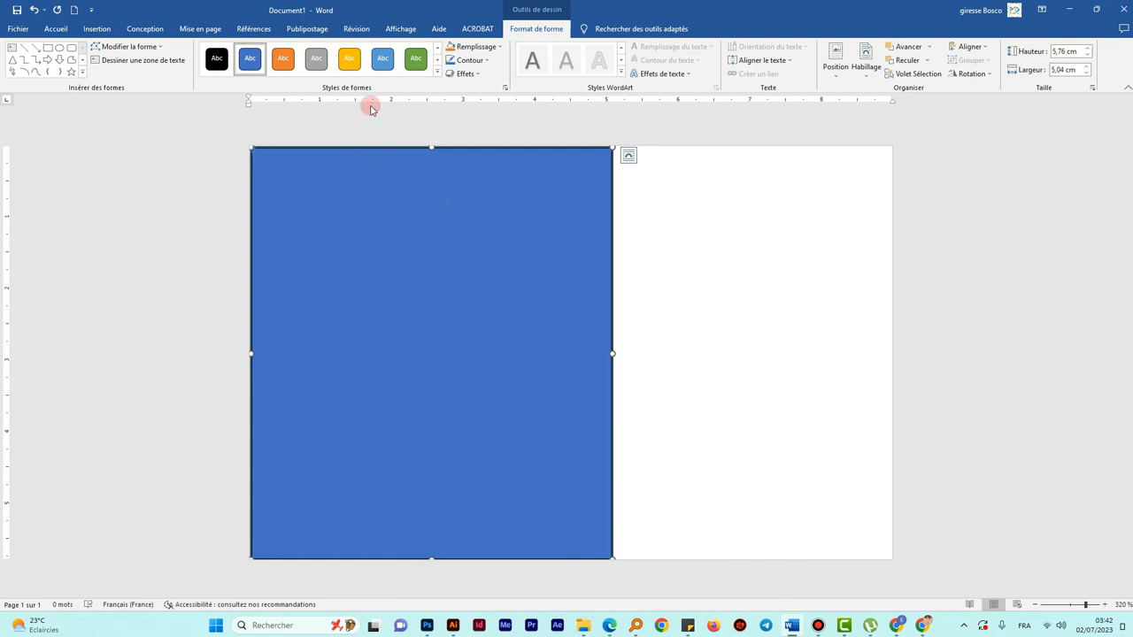
- Fill the rectangle with dark navy blue and set it to Sans contour
left_click(496, 46)
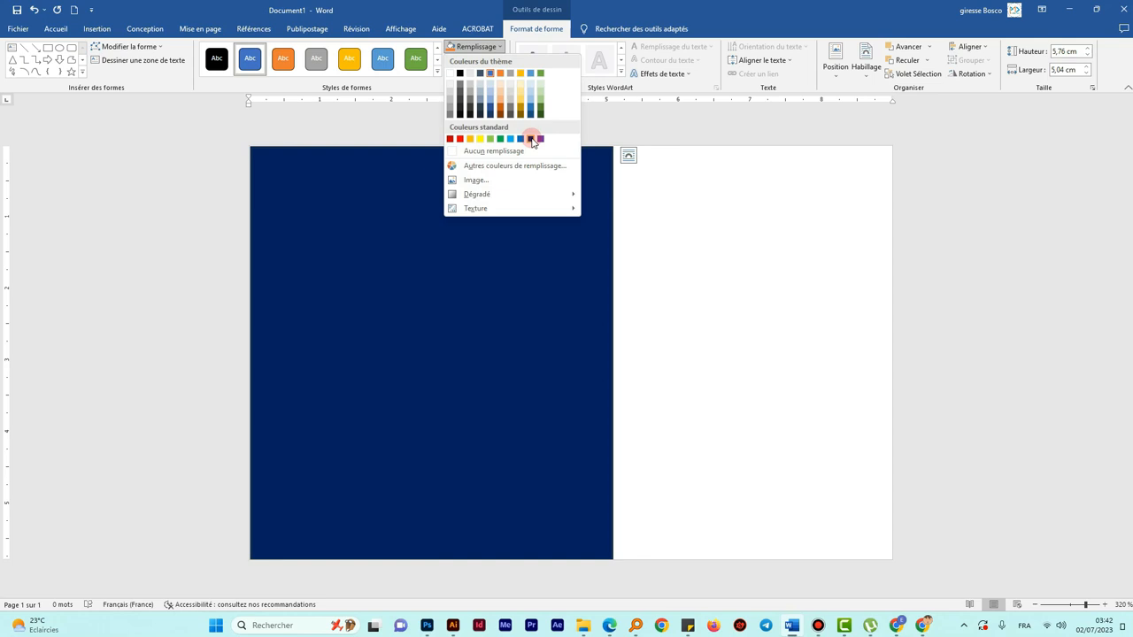
left_click(532, 139)
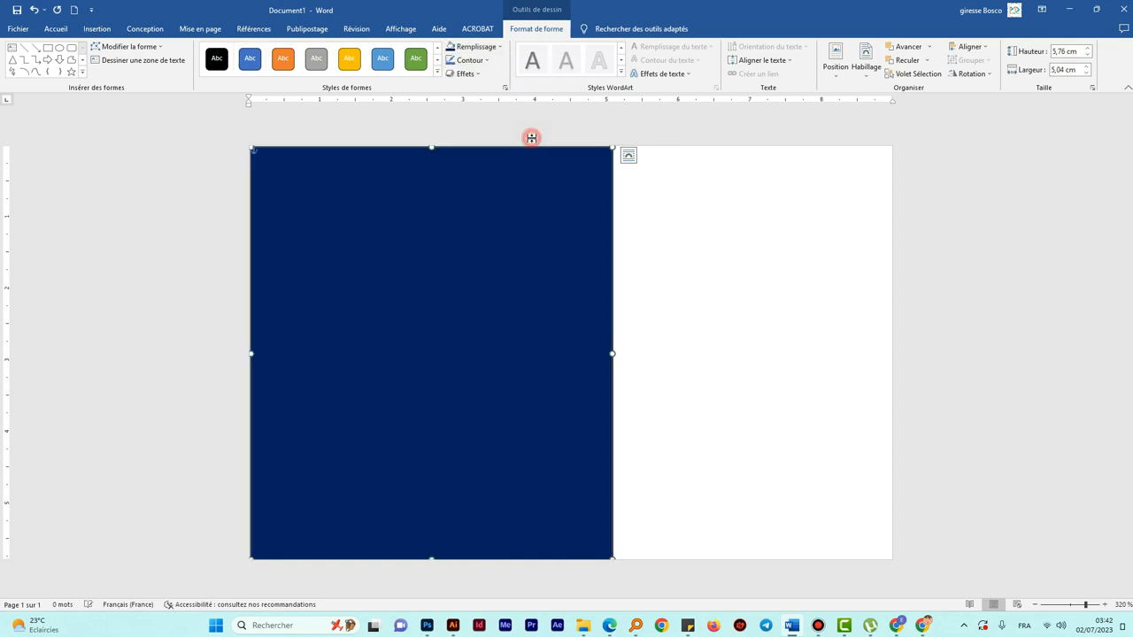
left_click(469, 59)
left_click(476, 165)
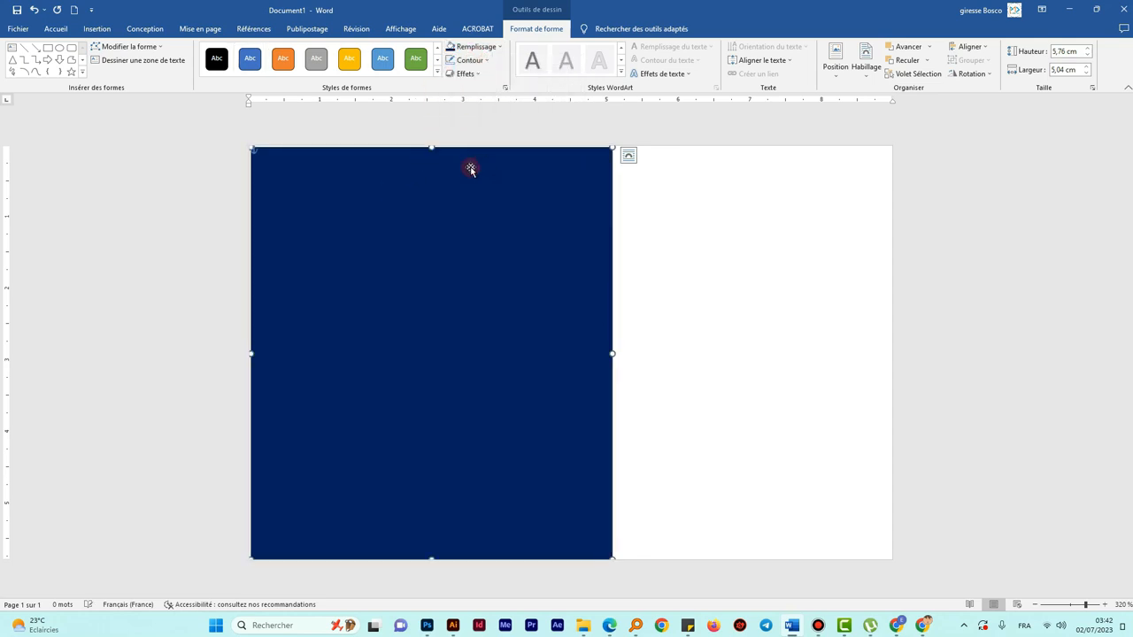
- Align the rectangle flush to the left edge and size it to 5,79 cm tall
left_click_drag(380, 310, 364, 304)
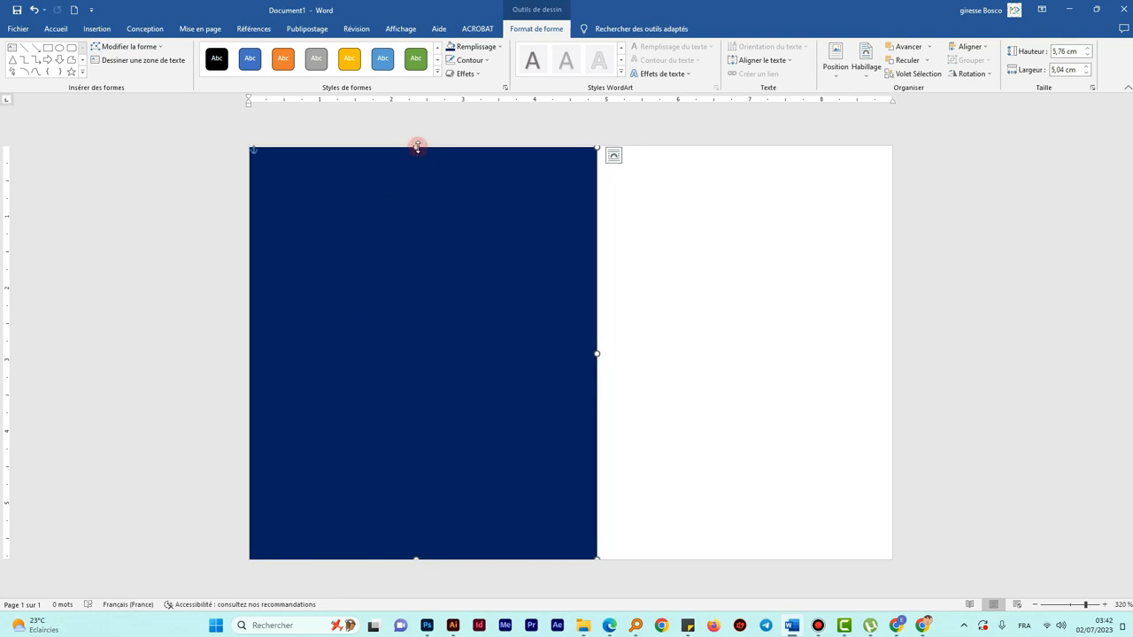
left_click_drag(417, 146, 417, 140)
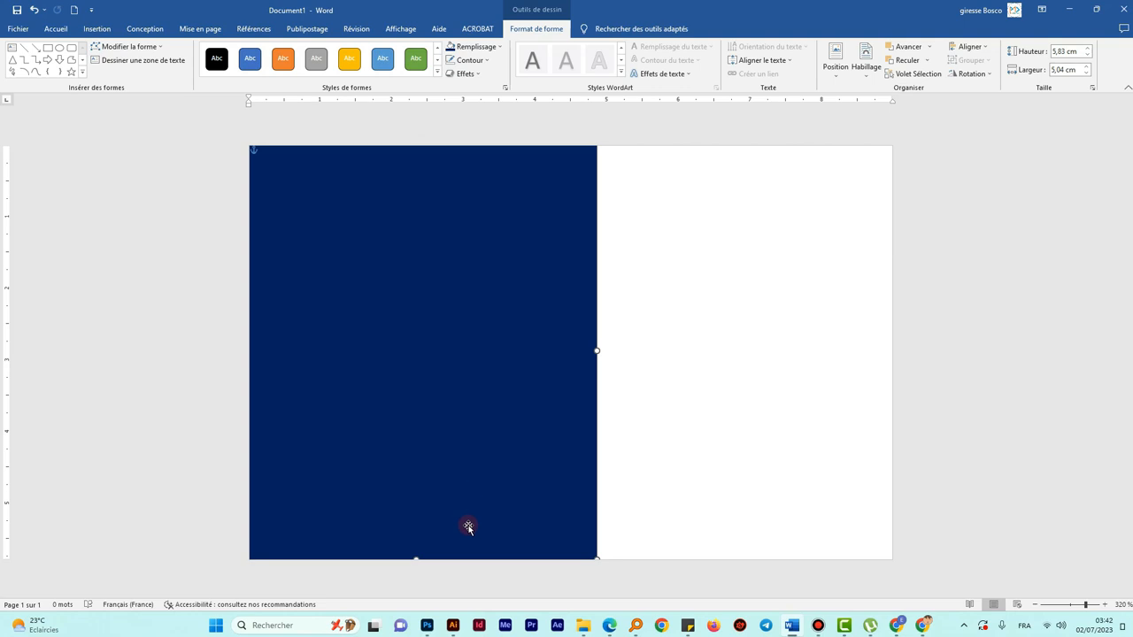
mouse_move(425, 177)
left_mouse_down()
mouse_move(427, 188)
mouse_move(427, 176)
left_mouse_up()
left_click_drag(416, 560, 416, 558)
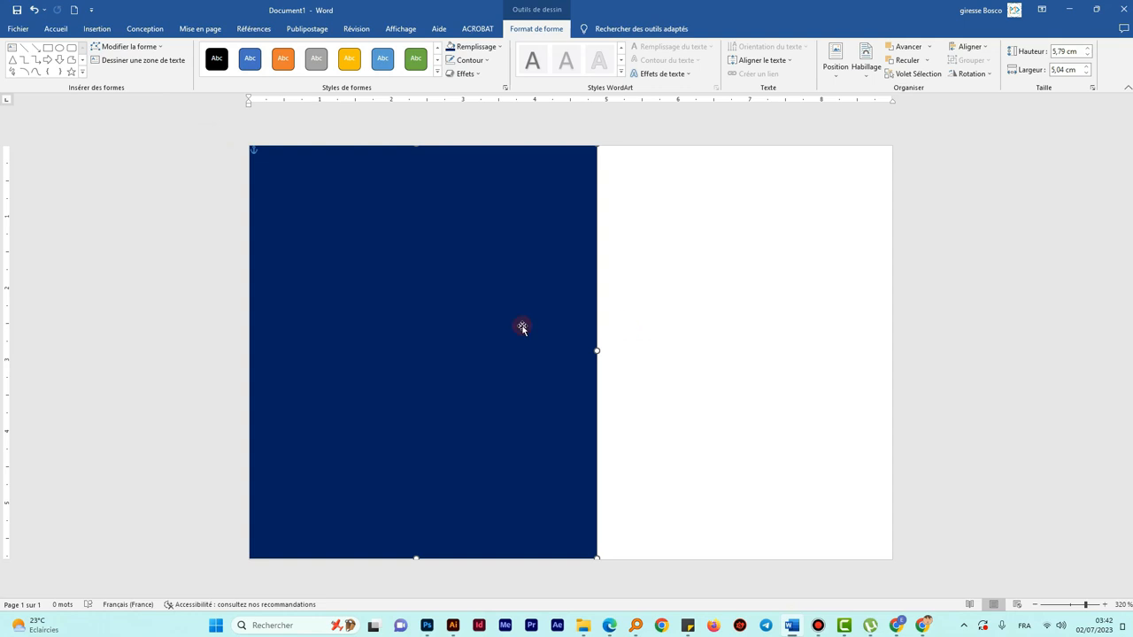
left_click(759, 303)
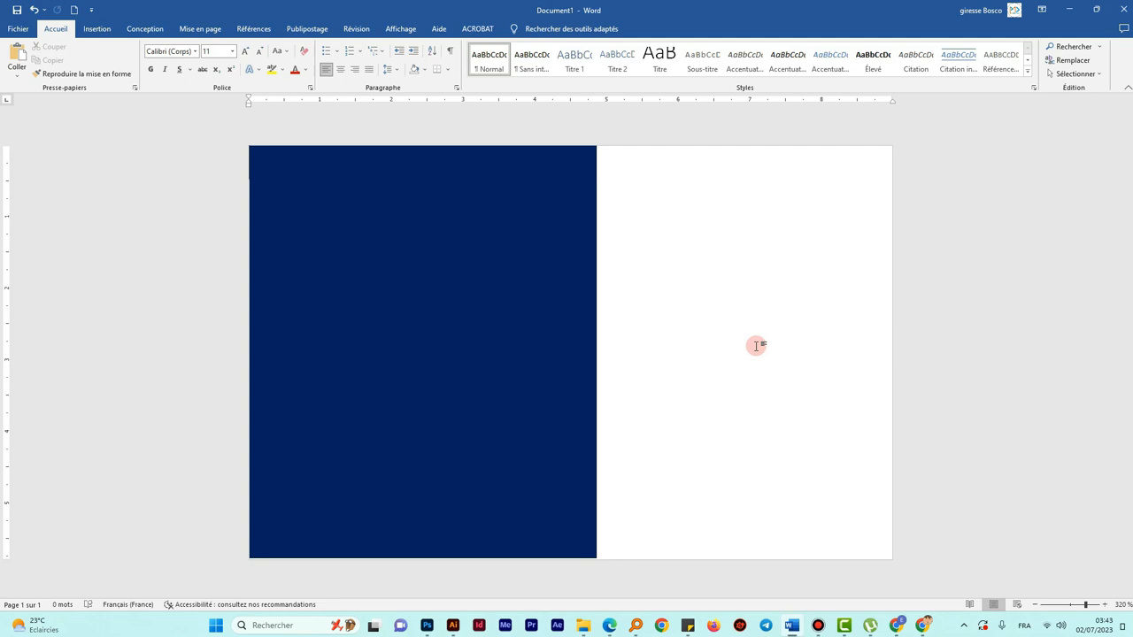
left_click(486, 345)
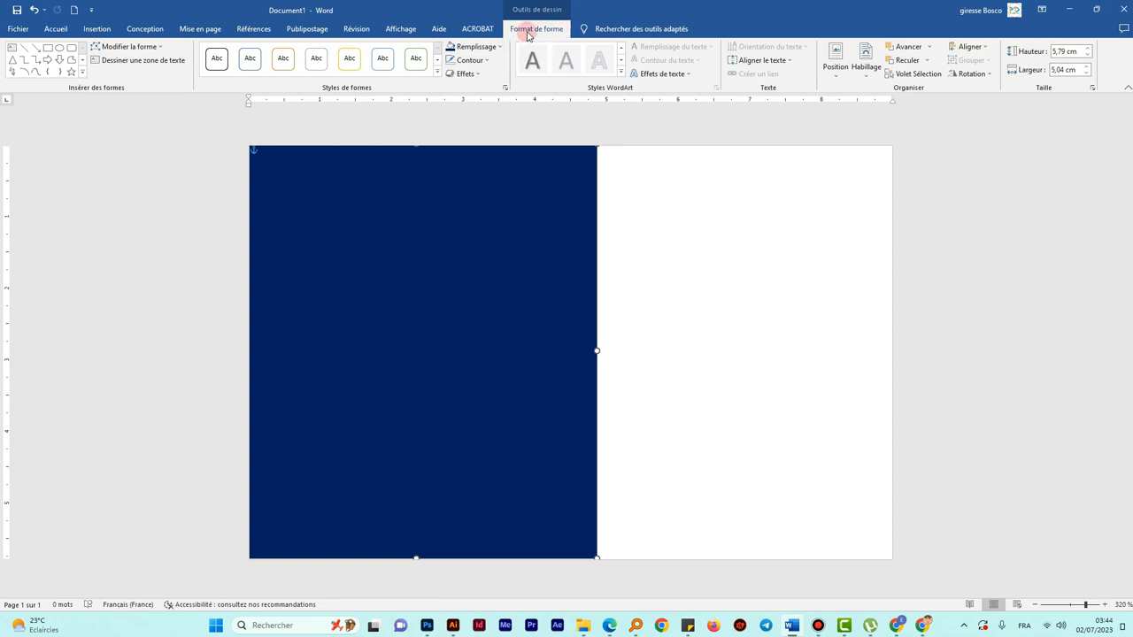
- Put the navy rectangle into Modifier les points mode via Modifier la forme
left_click(157, 48)
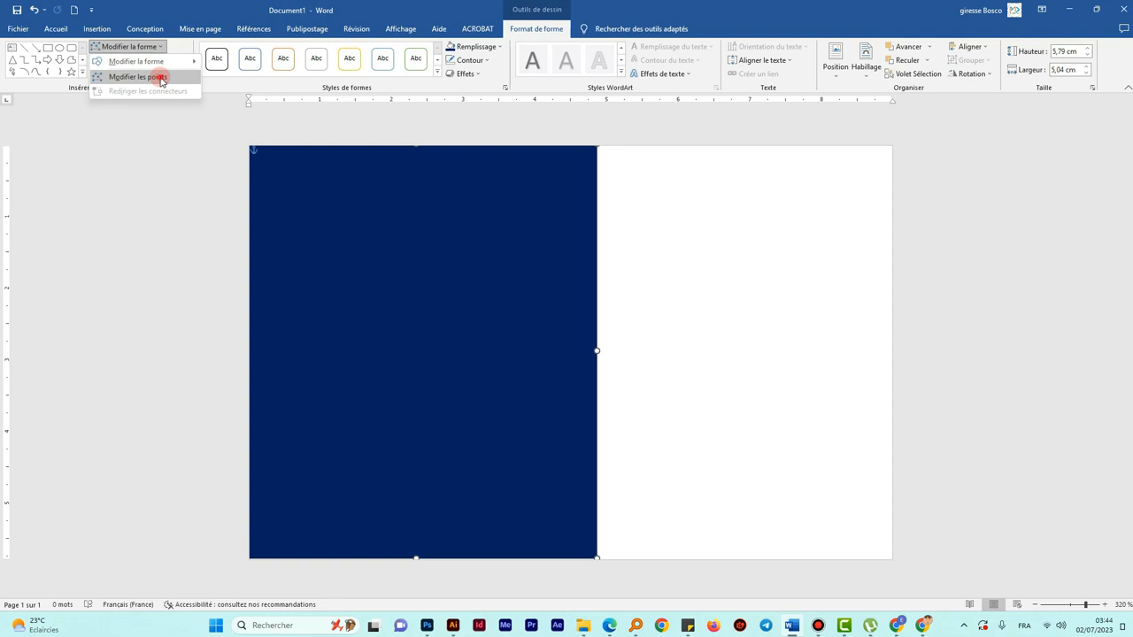
left_click(161, 80)
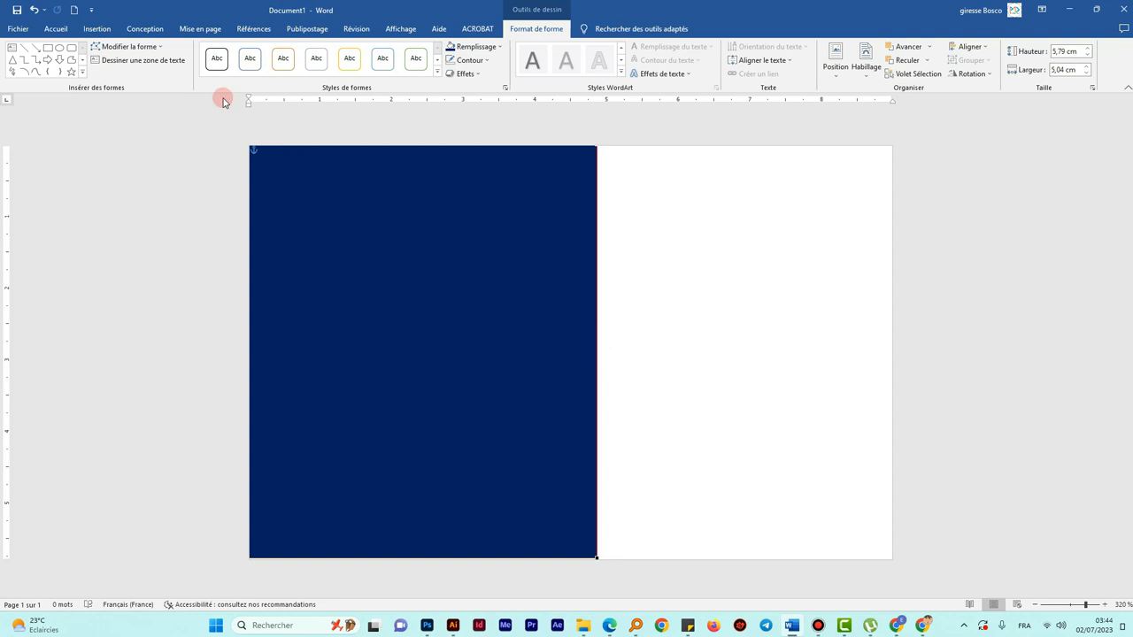
left_click(147, 50)
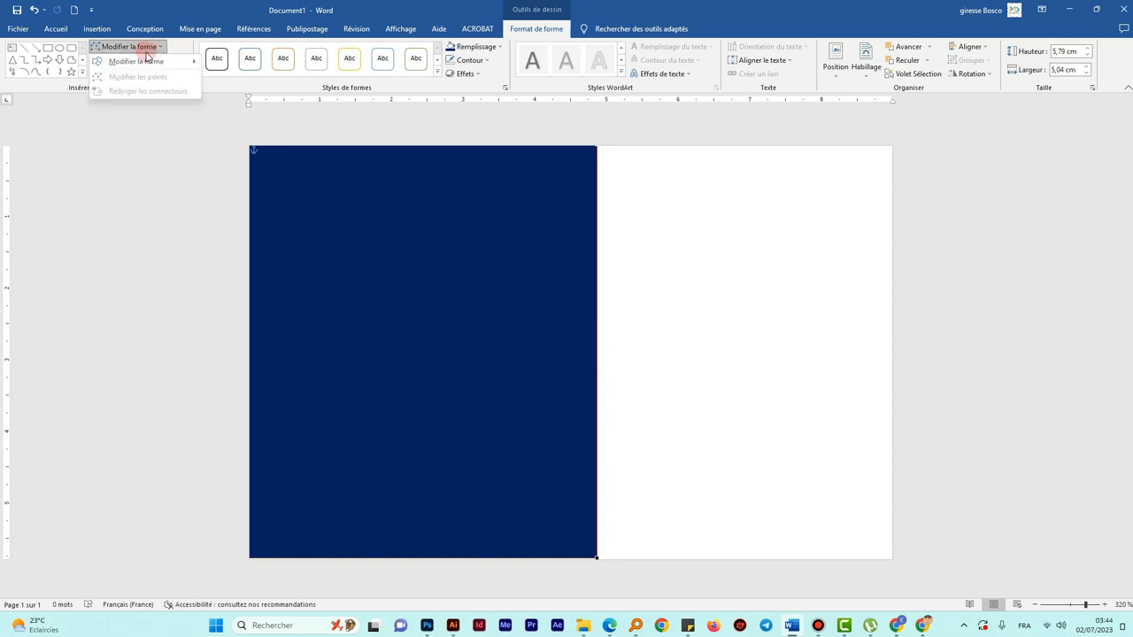
left_click(250, 10)
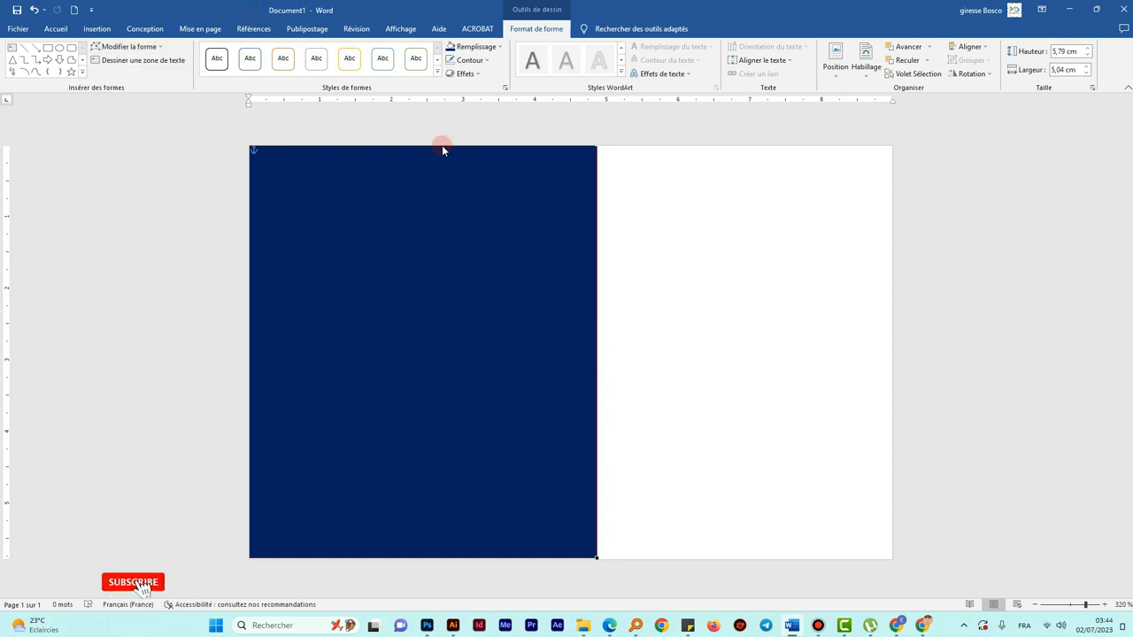
left_click(582, 336)
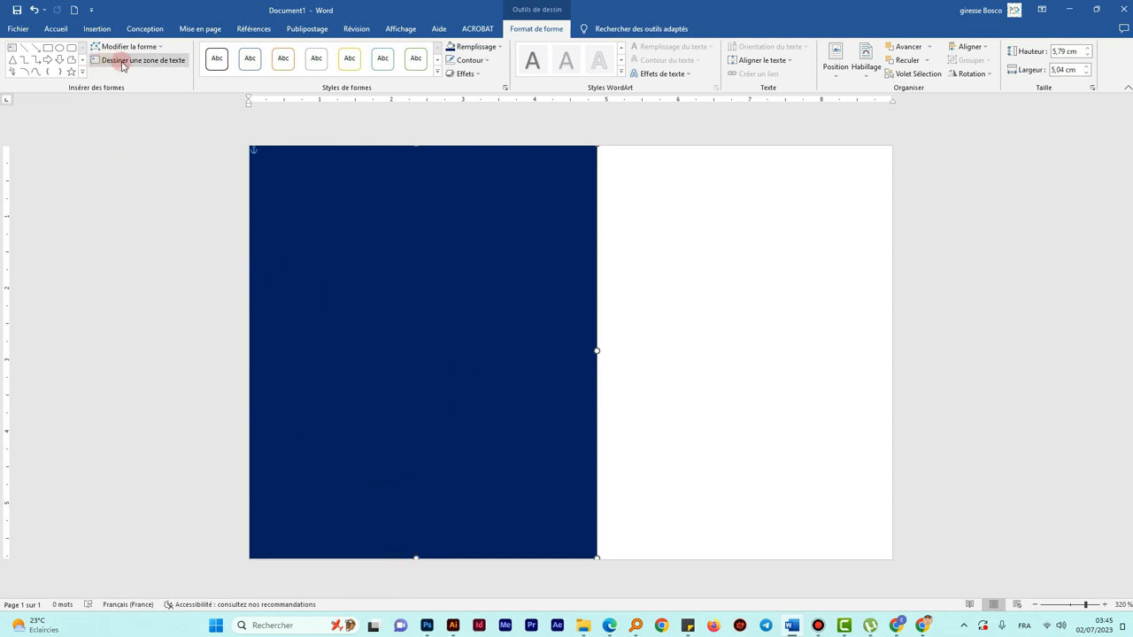
left_click(152, 50)
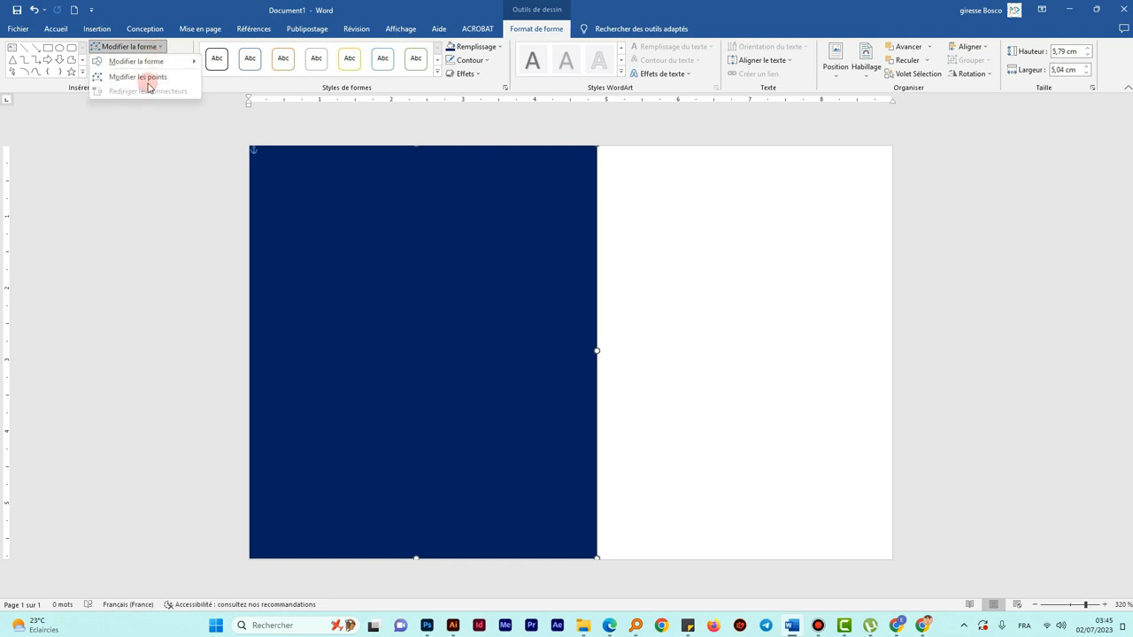
left_click(147, 78)
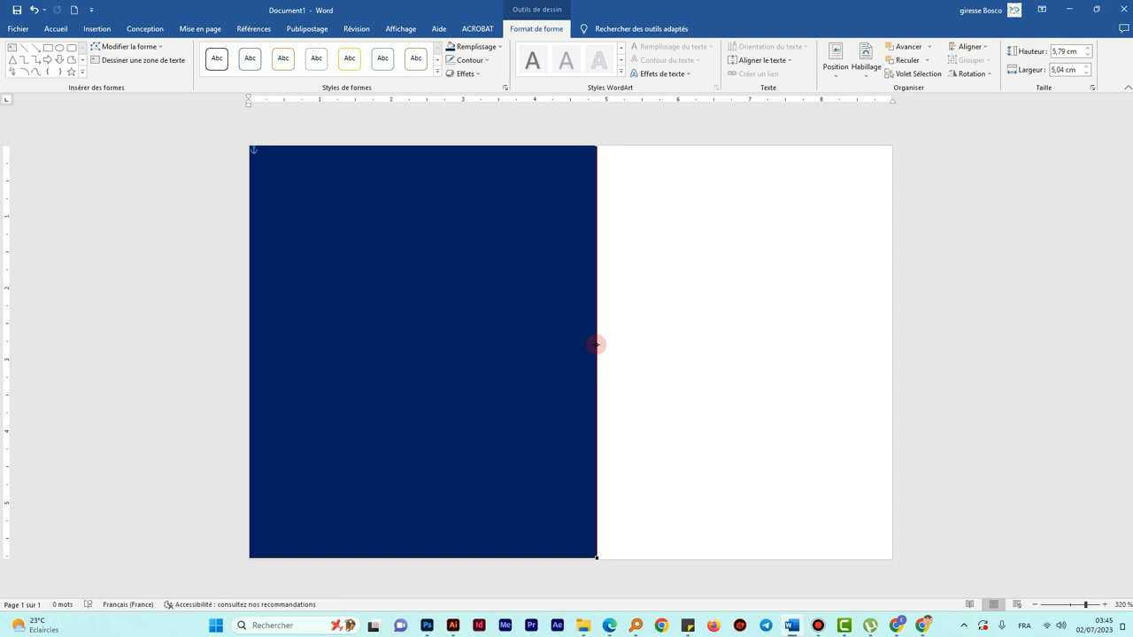
- Add a point on the right edge and bend its top and bottom into an S-wave, 5,6 cm wide
left_click_drag(597, 344, 611, 344)
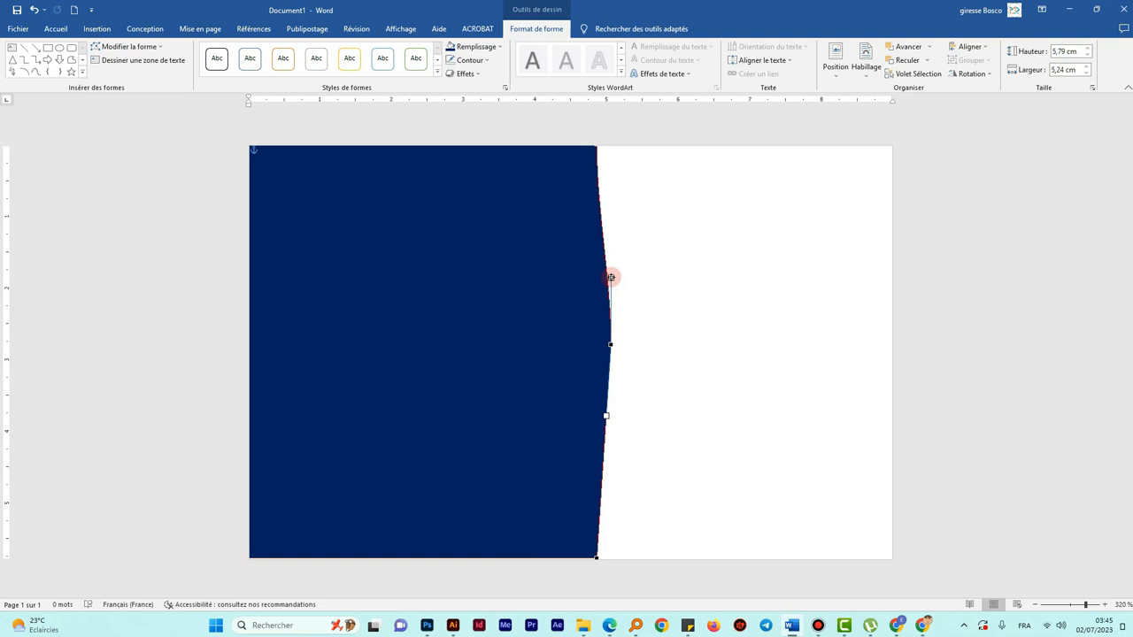
left_click_drag(611, 277, 665, 207)
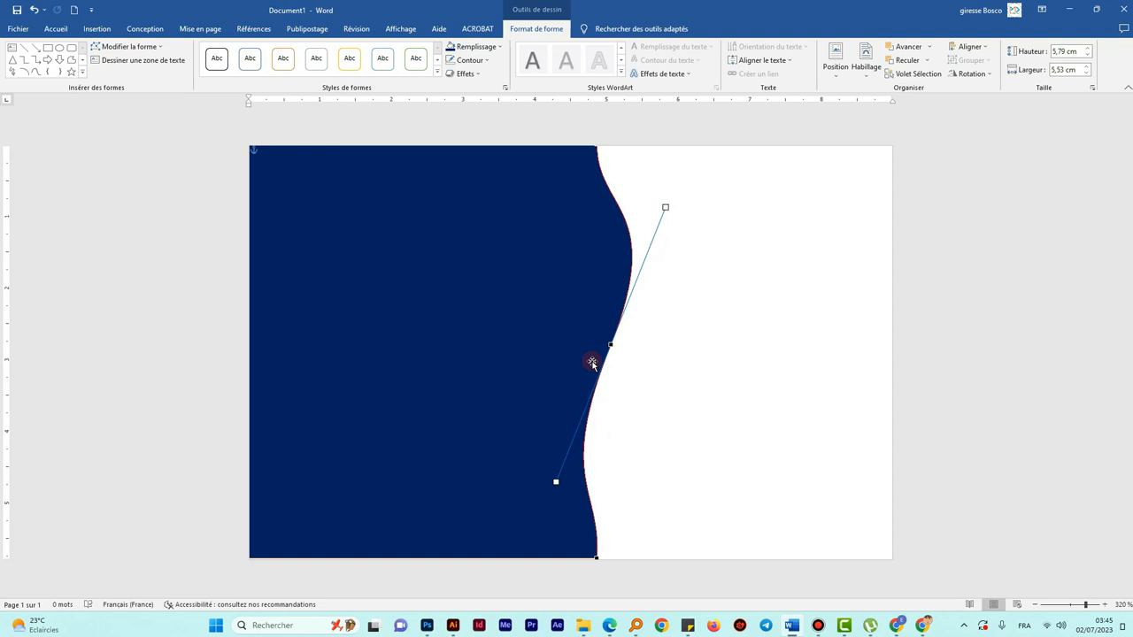
left_click(597, 559)
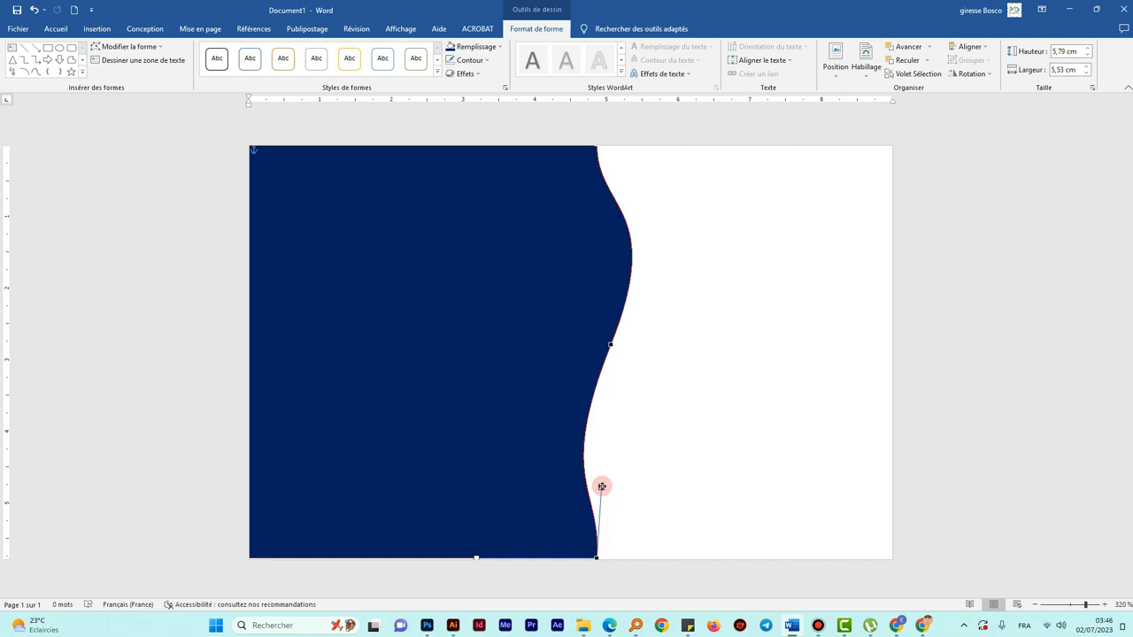
left_click_drag(601, 487, 544, 502)
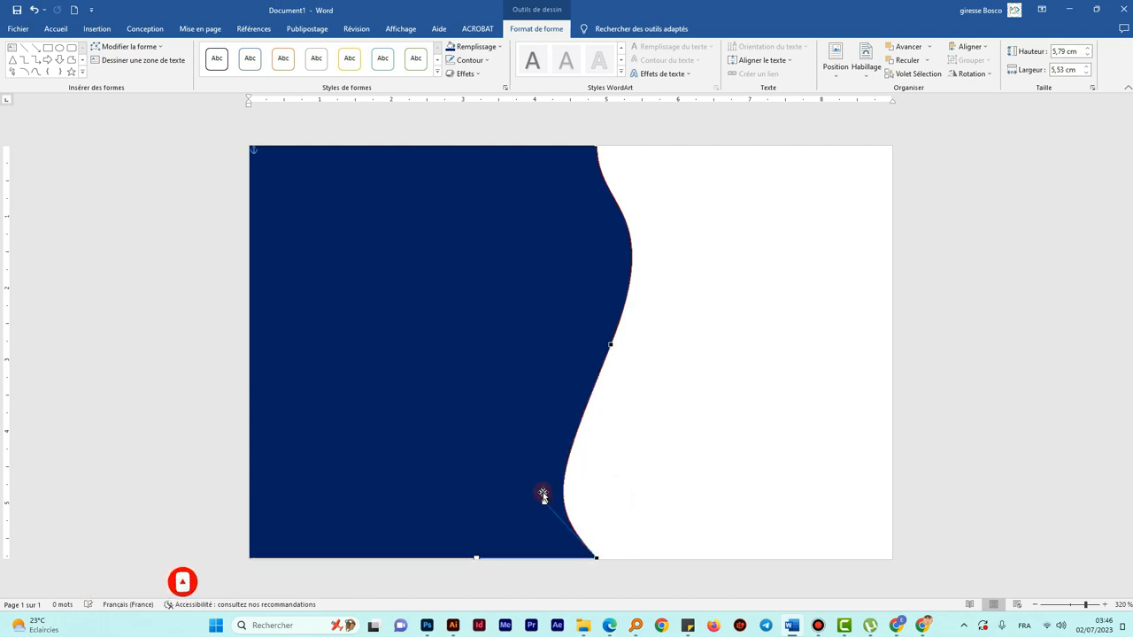
left_click(596, 147)
left_click_drag(596, 211, 621, 248)
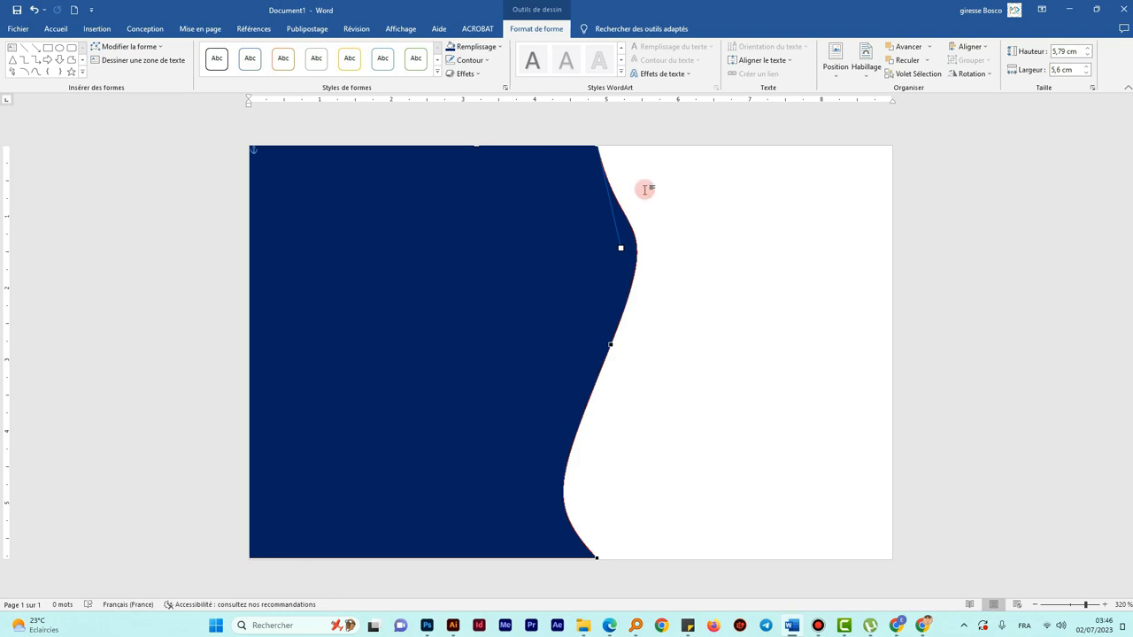
- Extend the wavy panel slightly downward and nudge it a little left
left_click(698, 199)
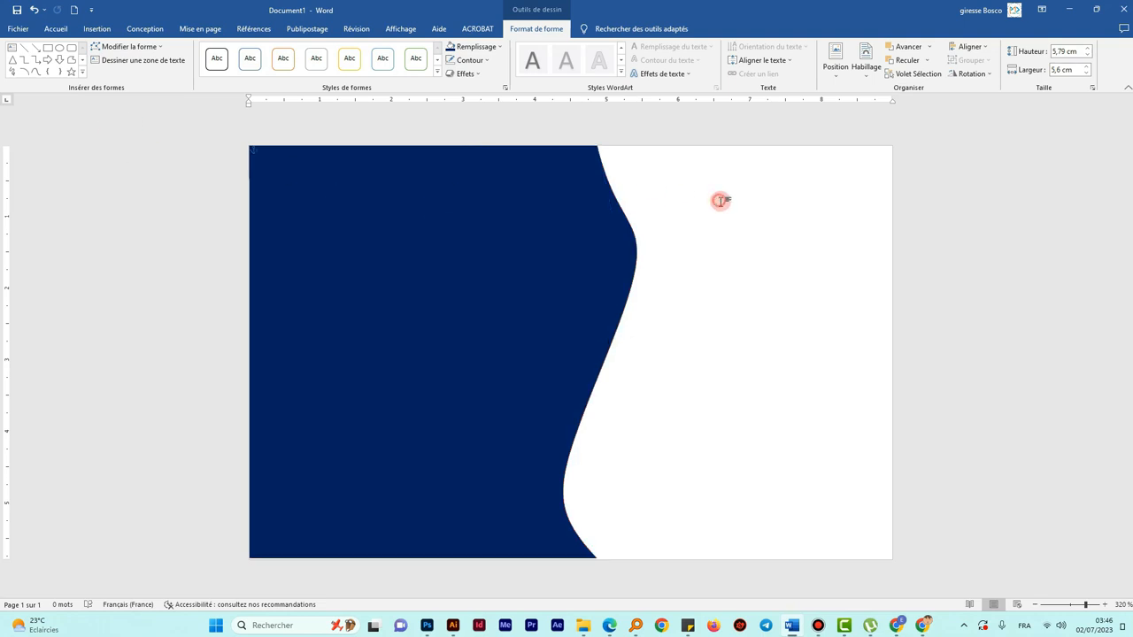
left_click(543, 233)
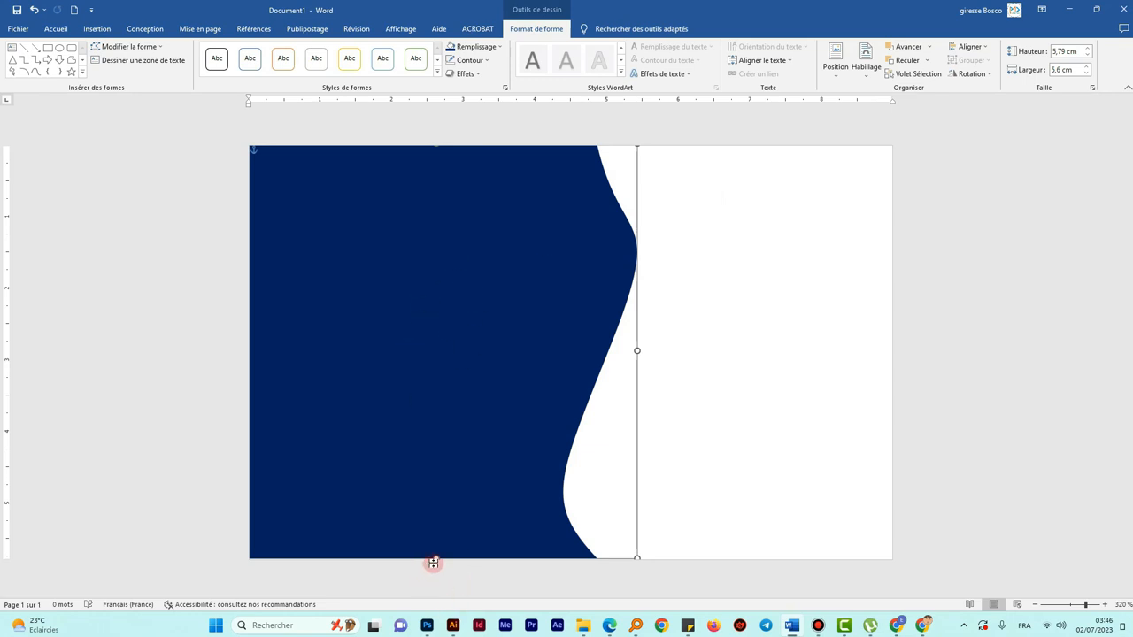
left_click_drag(435, 559, 438, 564)
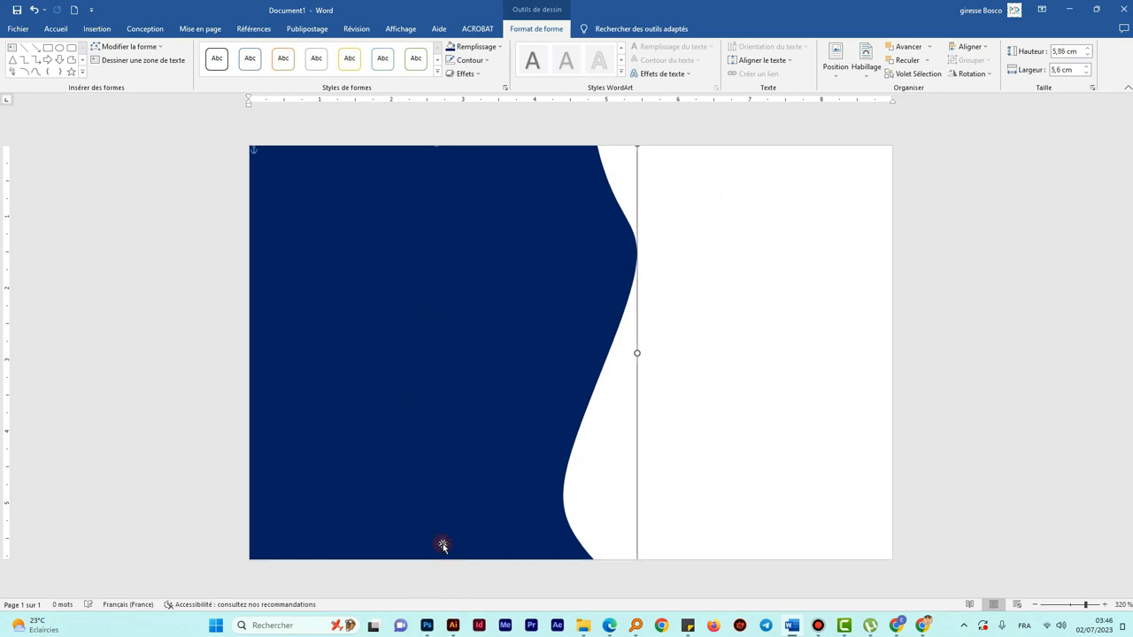
left_click_drag(437, 147, 436, 146)
left_click_drag(453, 295, 435, 297)
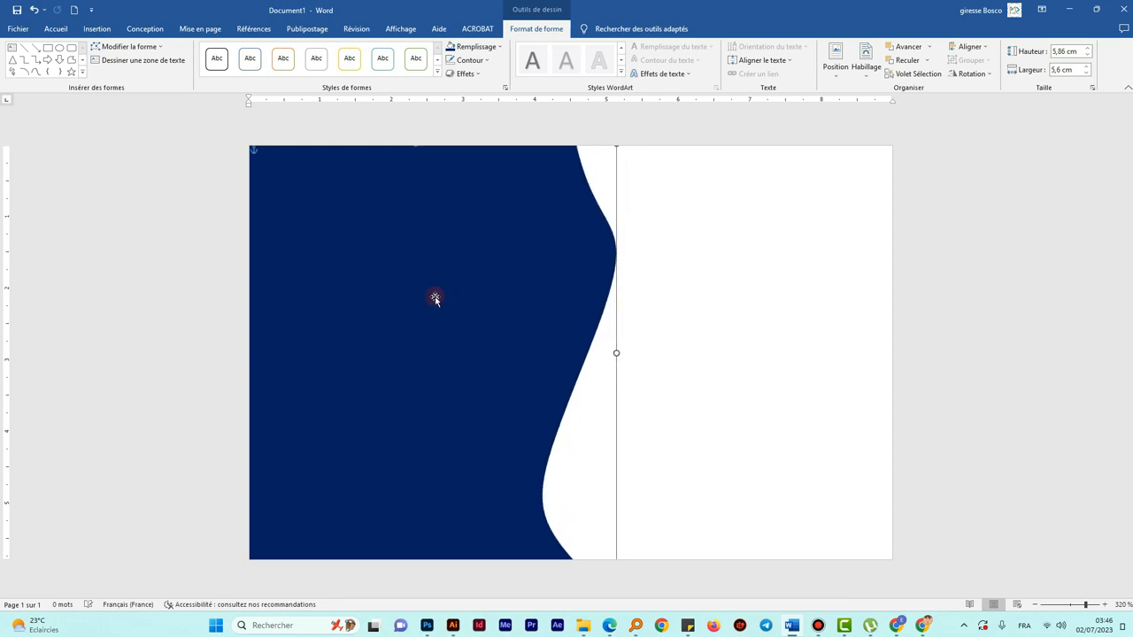
left_click(734, 228)
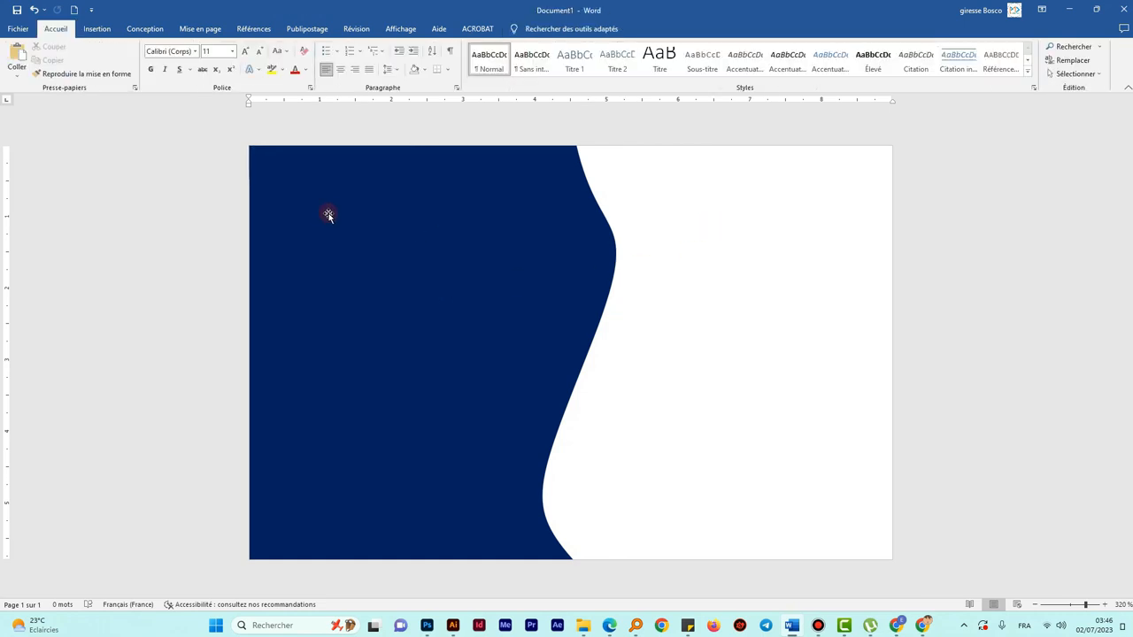
- Slide the wavy panel right so its curved edge sits near the card's right side
left_click(301, 196)
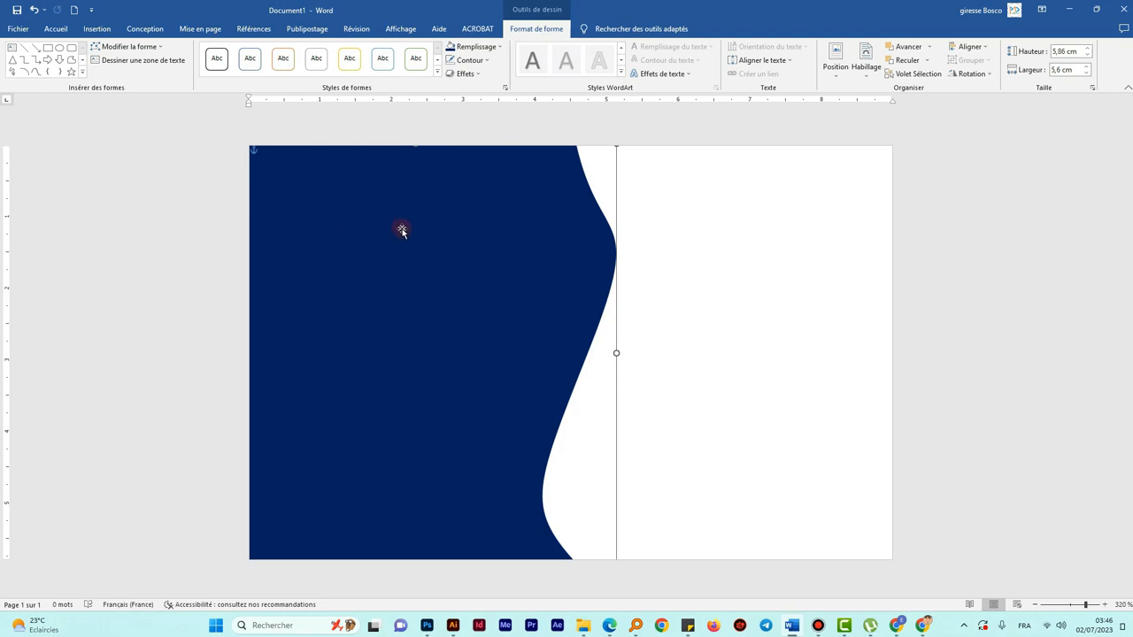
left_click_drag(402, 230, 404, 234)
left_click_drag(403, 233, 593, 234)
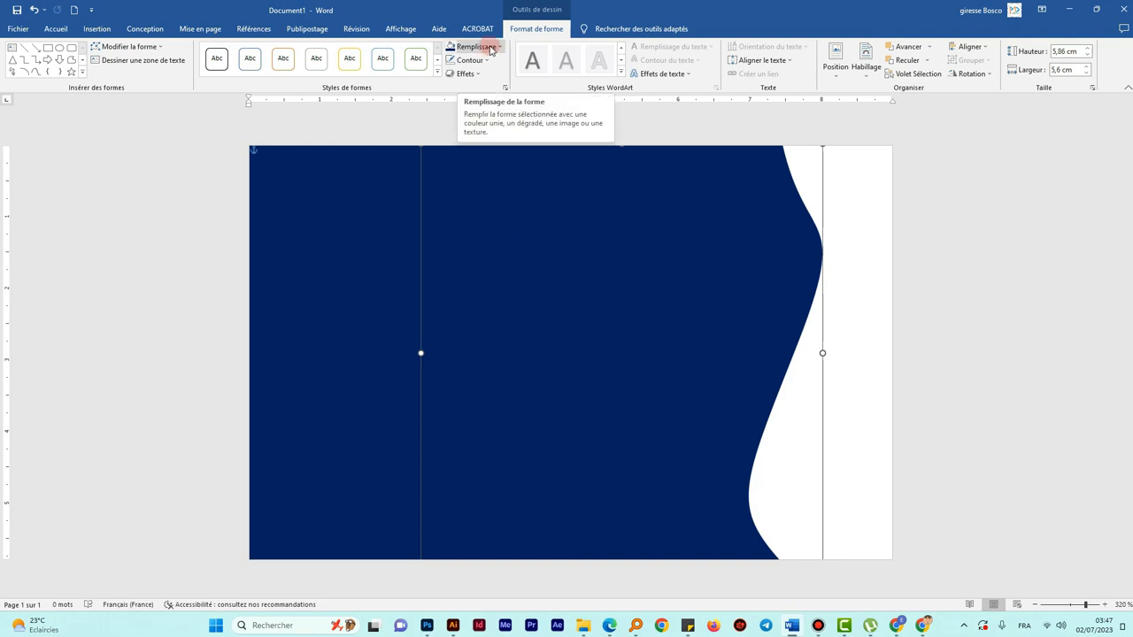
- Replace the copied wave's navy fill with the custom golden yellow #F4D13A
left_click(492, 48)
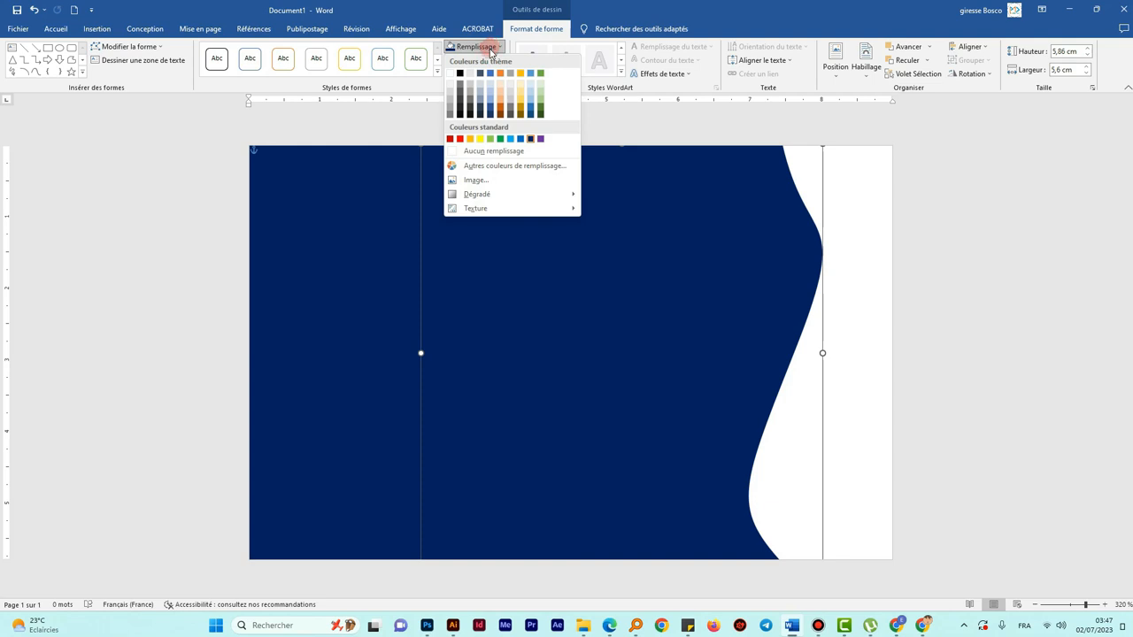
left_click(503, 166)
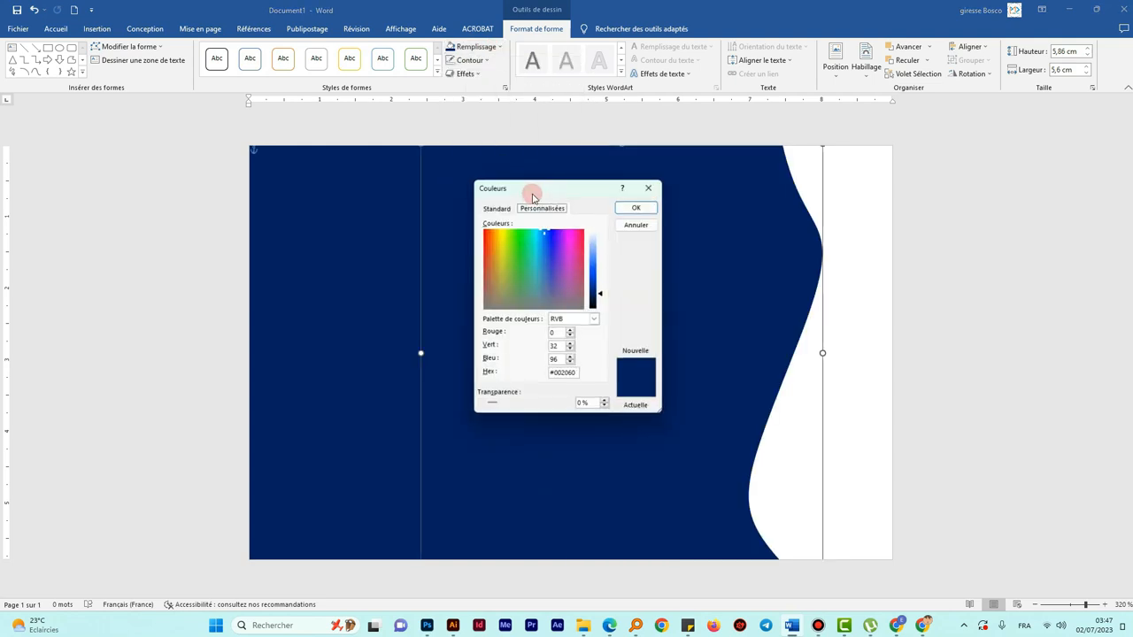
left_click_drag(534, 196, 572, 216)
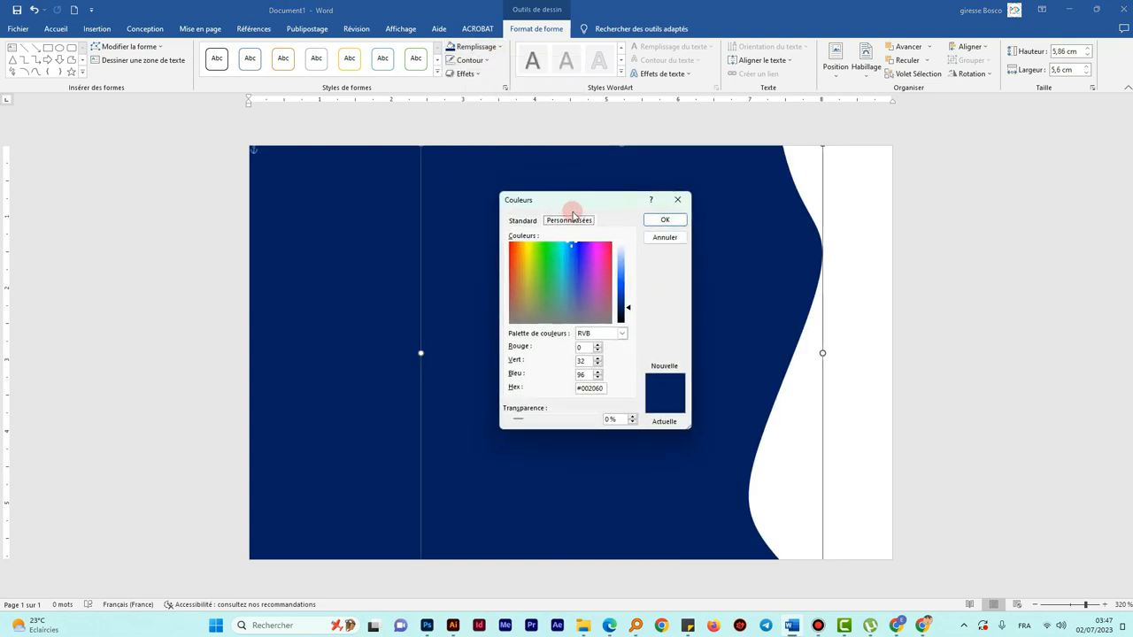
left_click_drag(528, 286, 527, 252)
left_click_drag(627, 304, 628, 286)
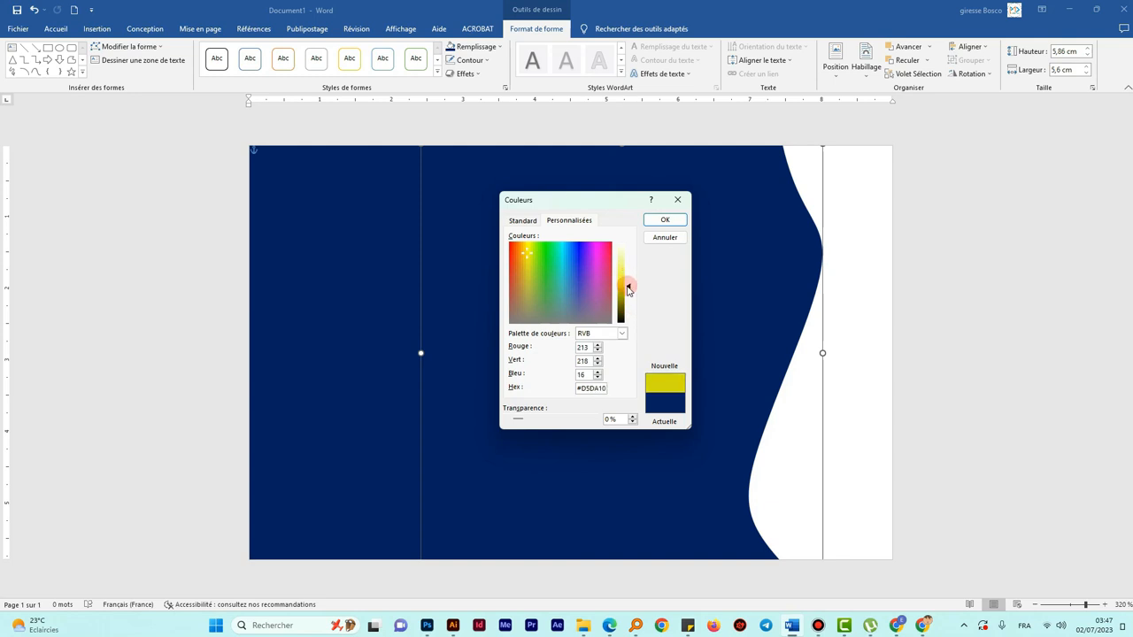
left_click_drag(527, 255, 526, 265)
left_click_drag(628, 289, 627, 276)
left_click_drag(526, 266, 525, 271)
left_click_drag(523, 271, 522, 251)
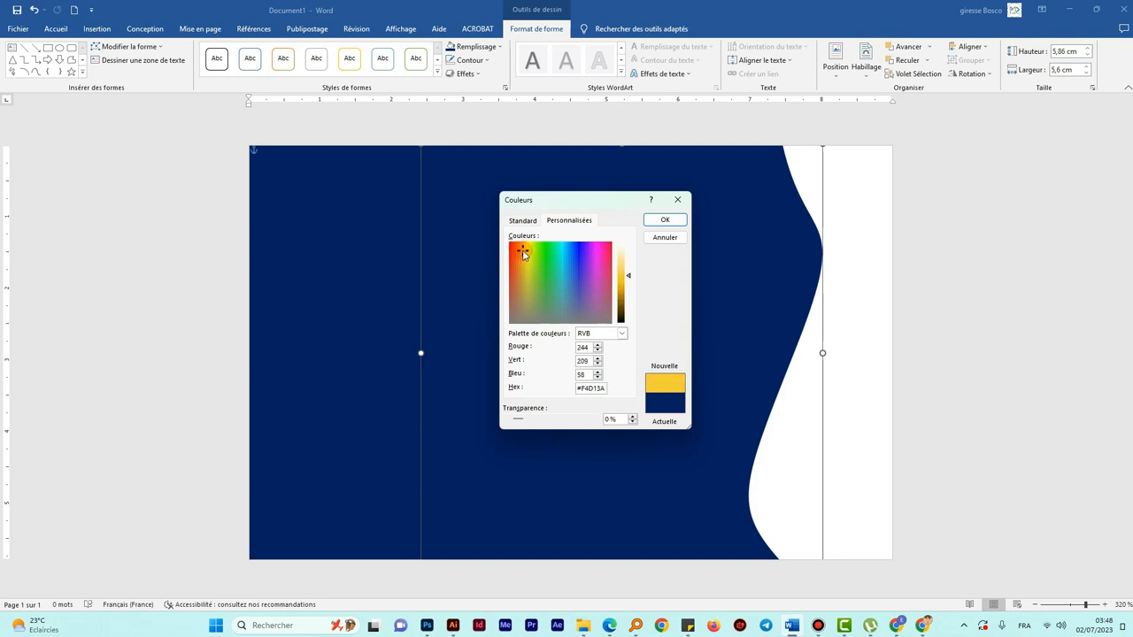
left_click(667, 219)
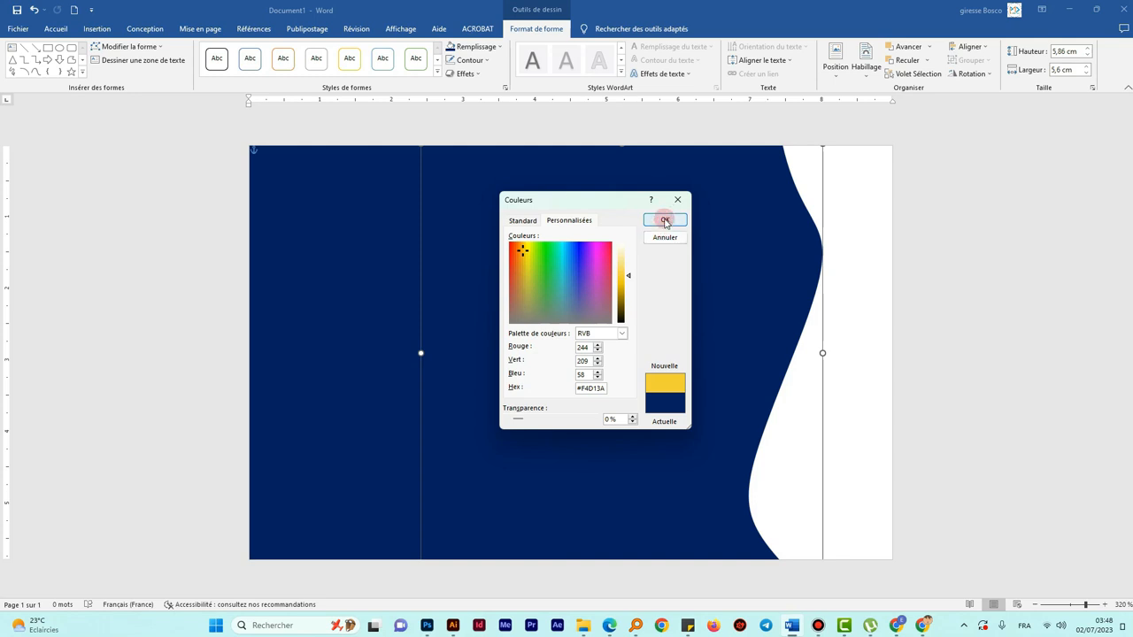
left_click(665, 221)
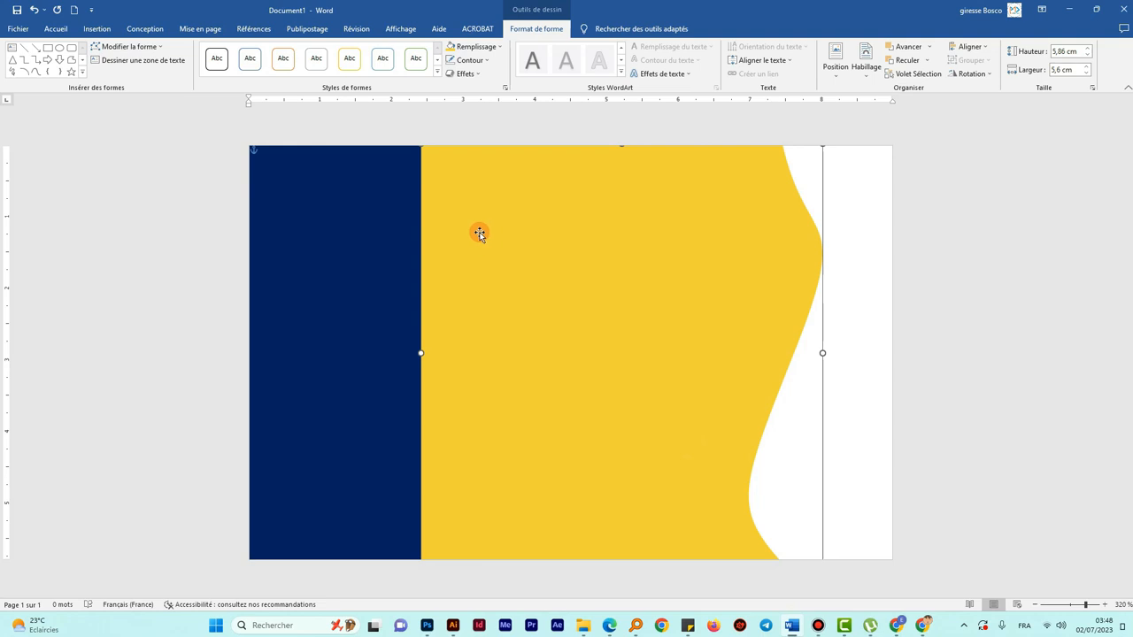
- Send the yellow wave to the back and slide it left so a thin yellow band edges the navy curve
right_click(512, 211)
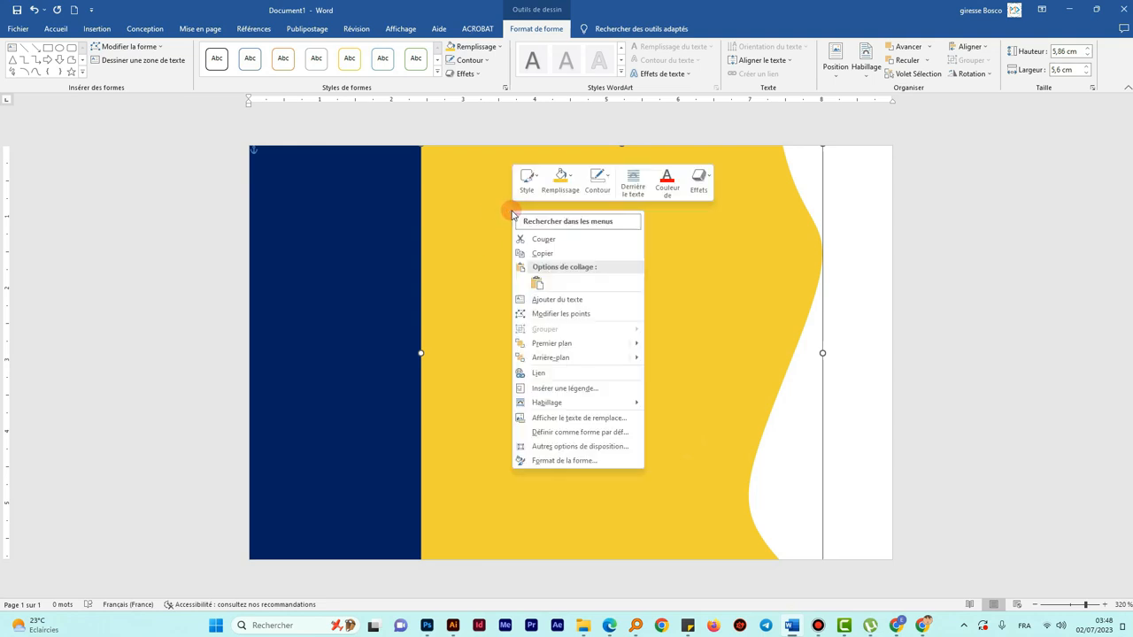
left_click(634, 359)
left_click(670, 359)
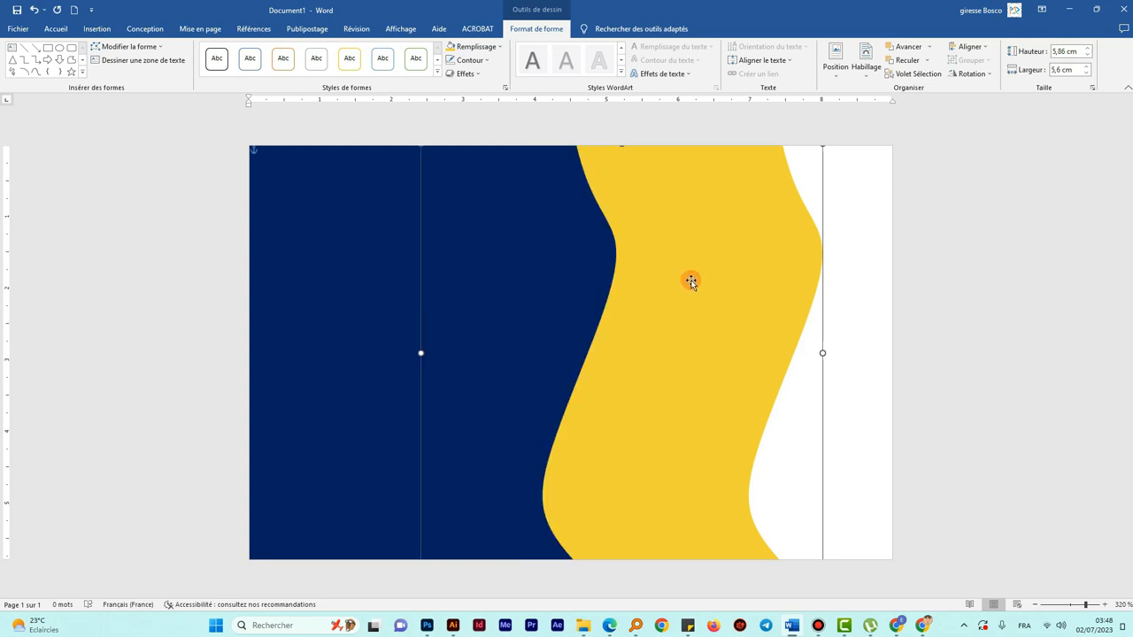
left_click_drag(720, 321, 544, 324)
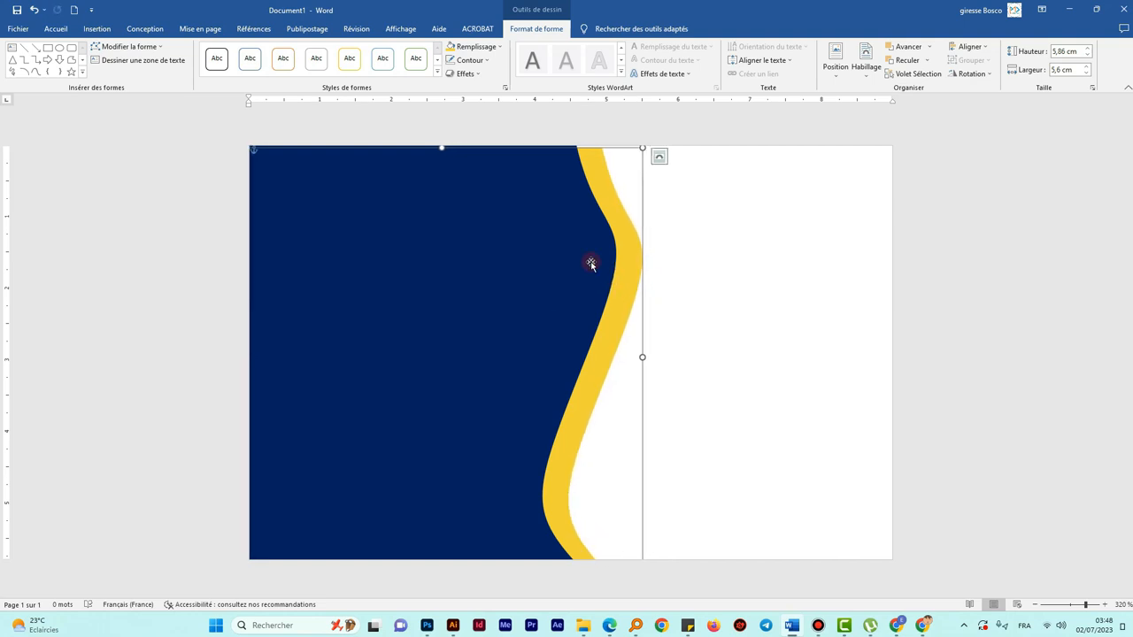
left_click_drag(614, 304, 614, 303)
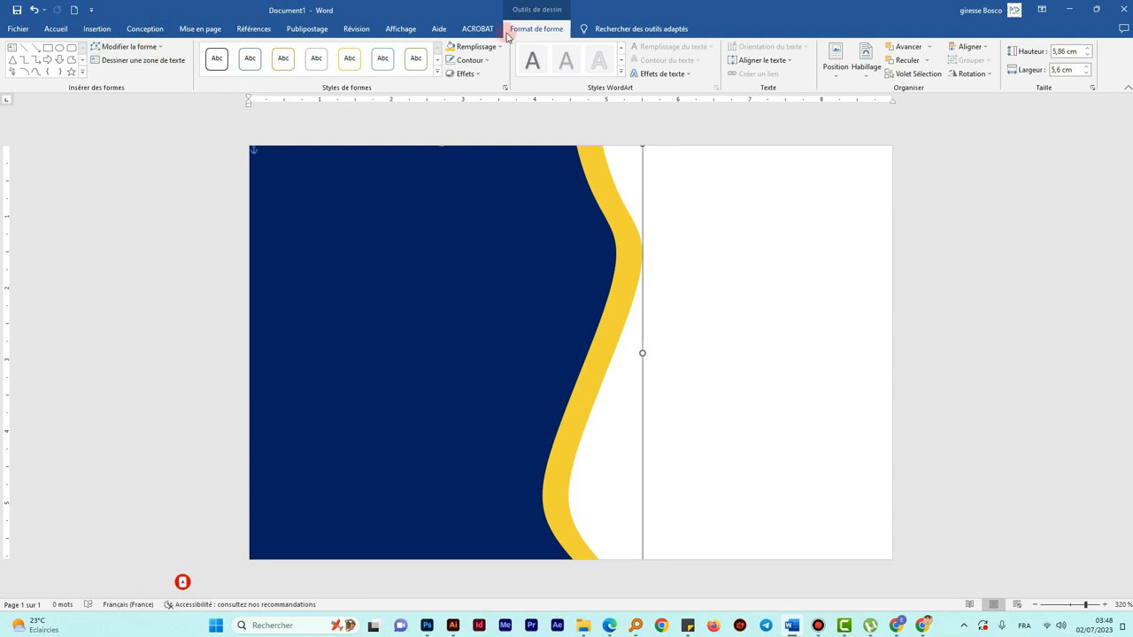
- Edit the yellow wave's top, middle and bottom points to curve smoothly alongside the navy panel
left_click(152, 47)
left_click(149, 59)
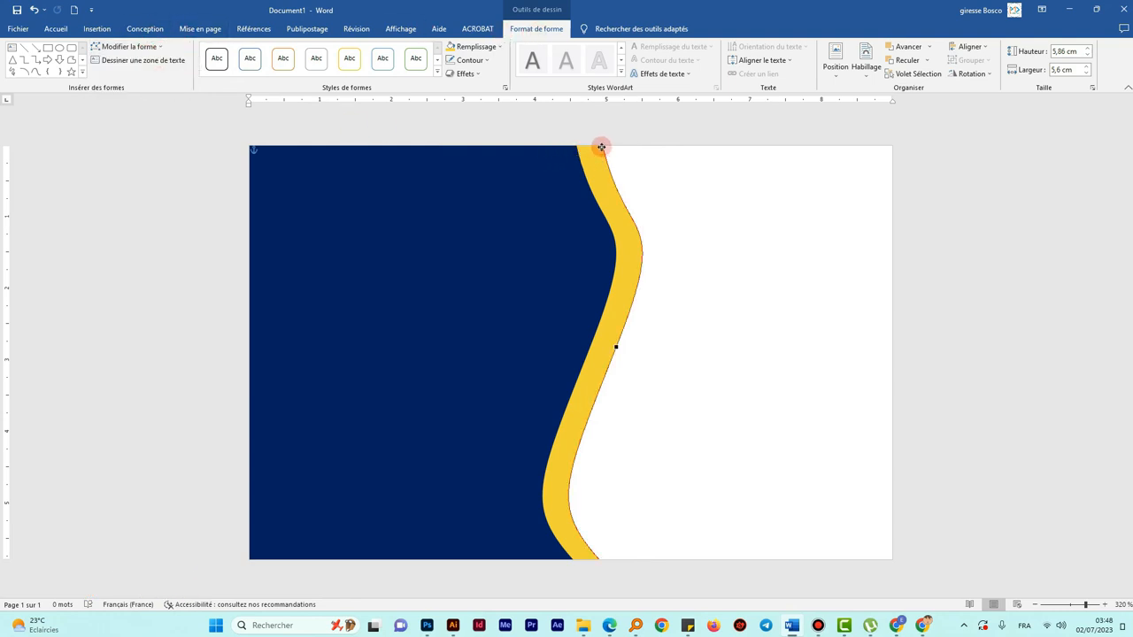
left_click_drag(603, 146, 568, 210)
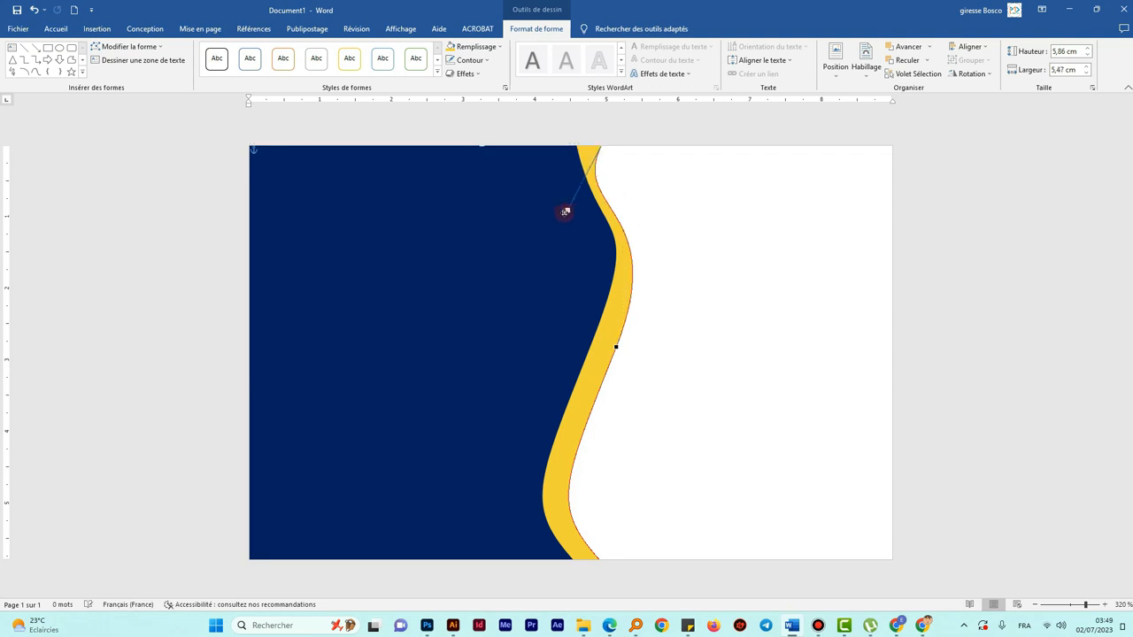
left_click(614, 346)
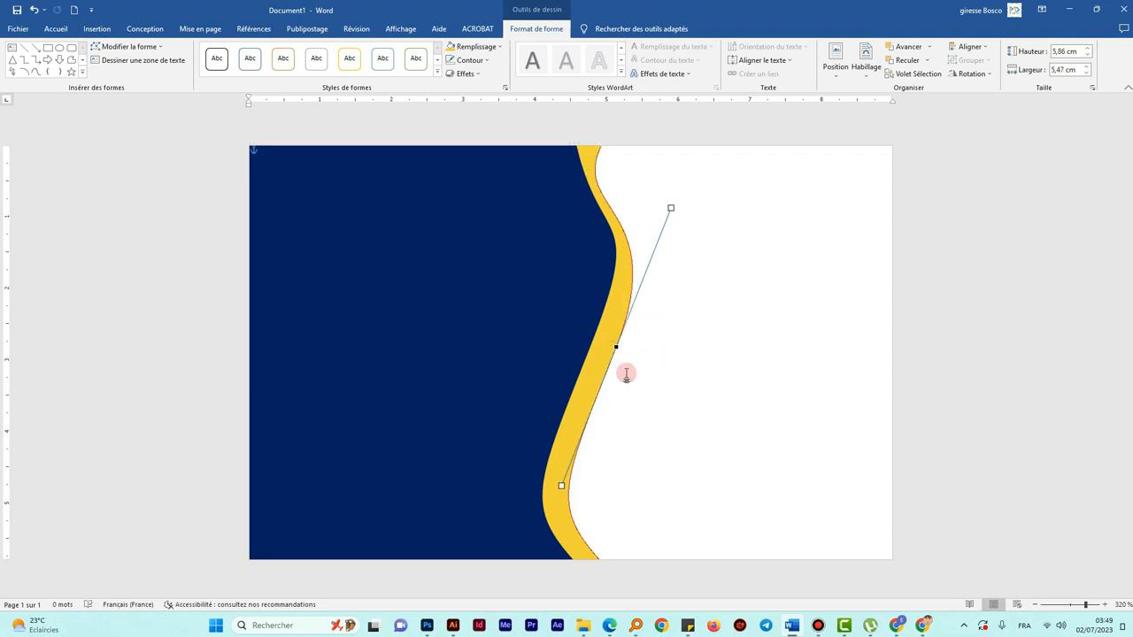
mouse_move(561, 485)
left_mouse_down()
mouse_move(553, 450)
mouse_move(551, 466)
left_mouse_up()
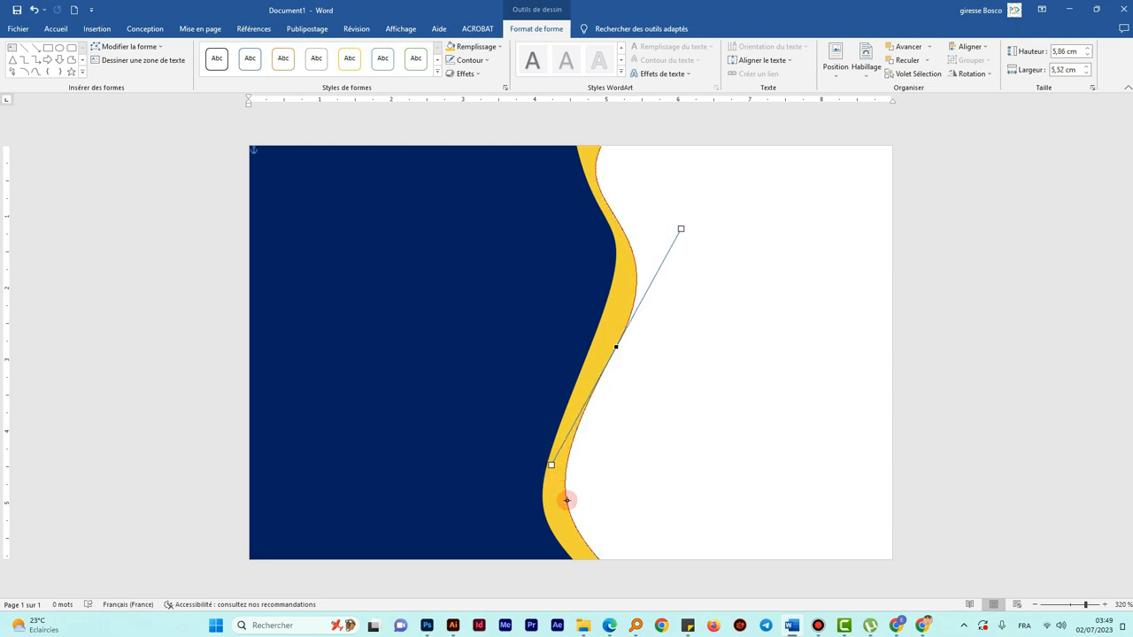
left_click(598, 559)
left_click_drag(550, 507, 538, 549)
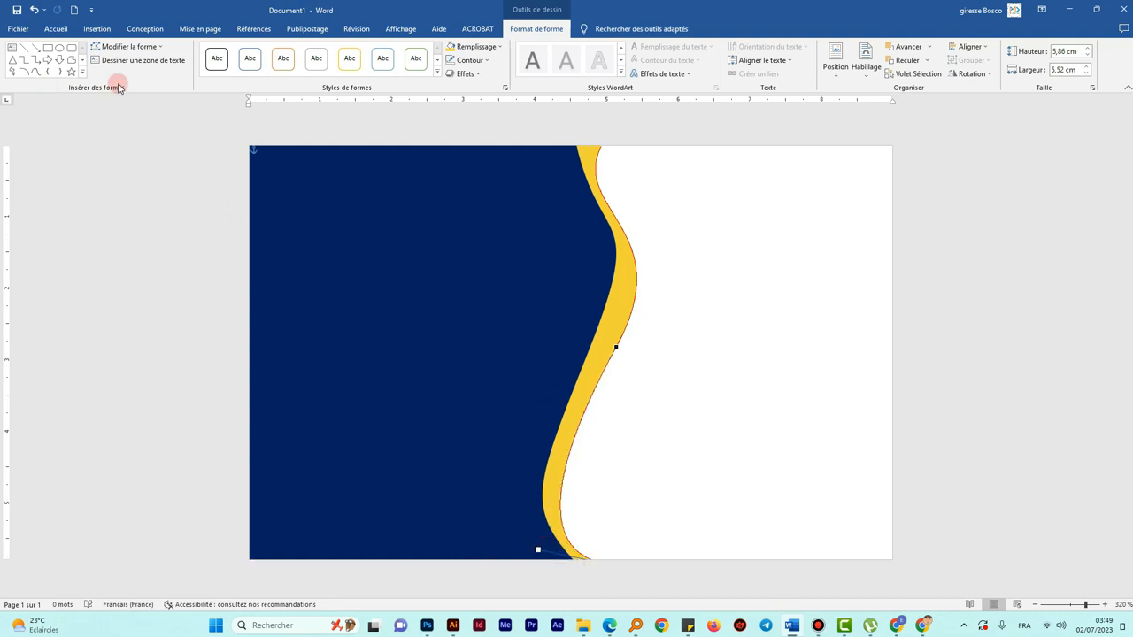
left_click(692, 281)
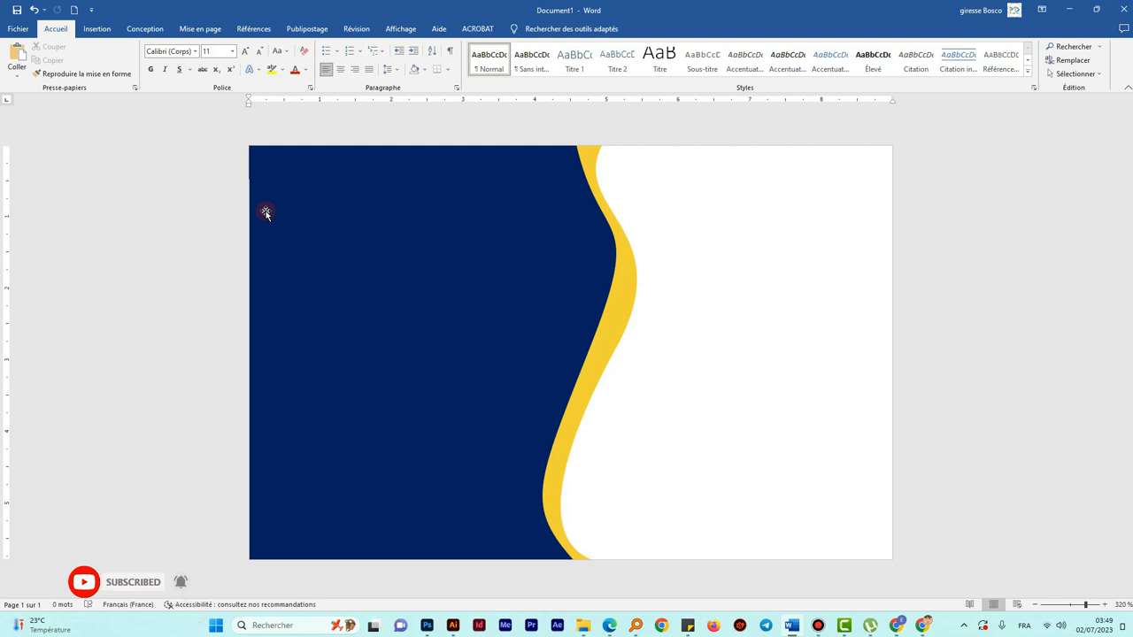
- Start inserting a picture from this computer and browse to the CARTE DE VISITE AVEC WORD folder
left_click(96, 30)
left_click(141, 69)
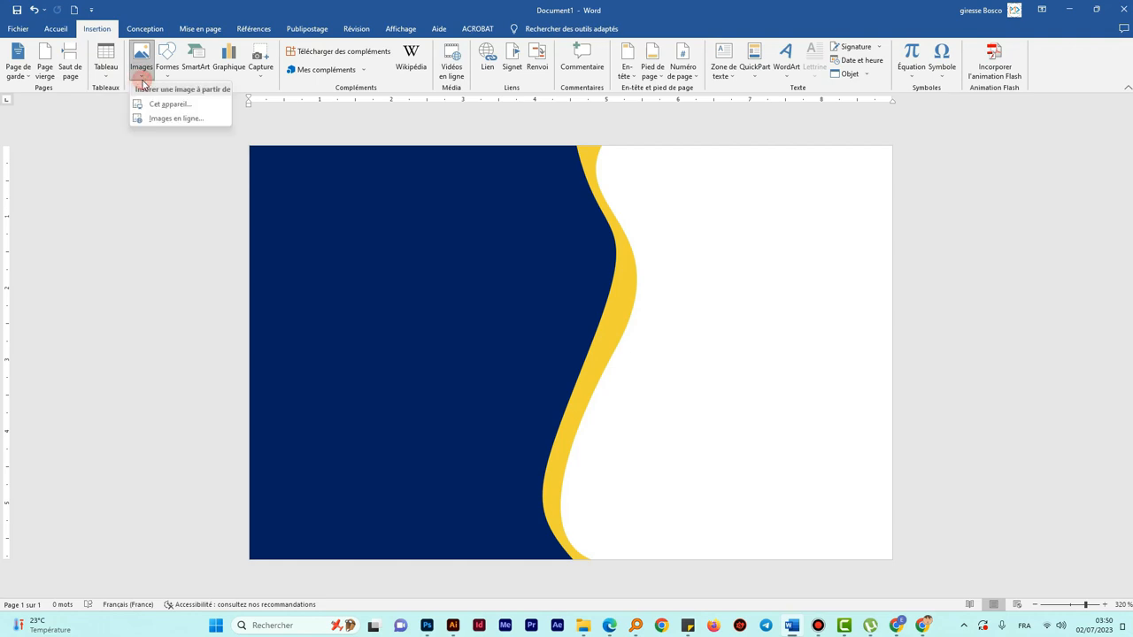
left_click(161, 106)
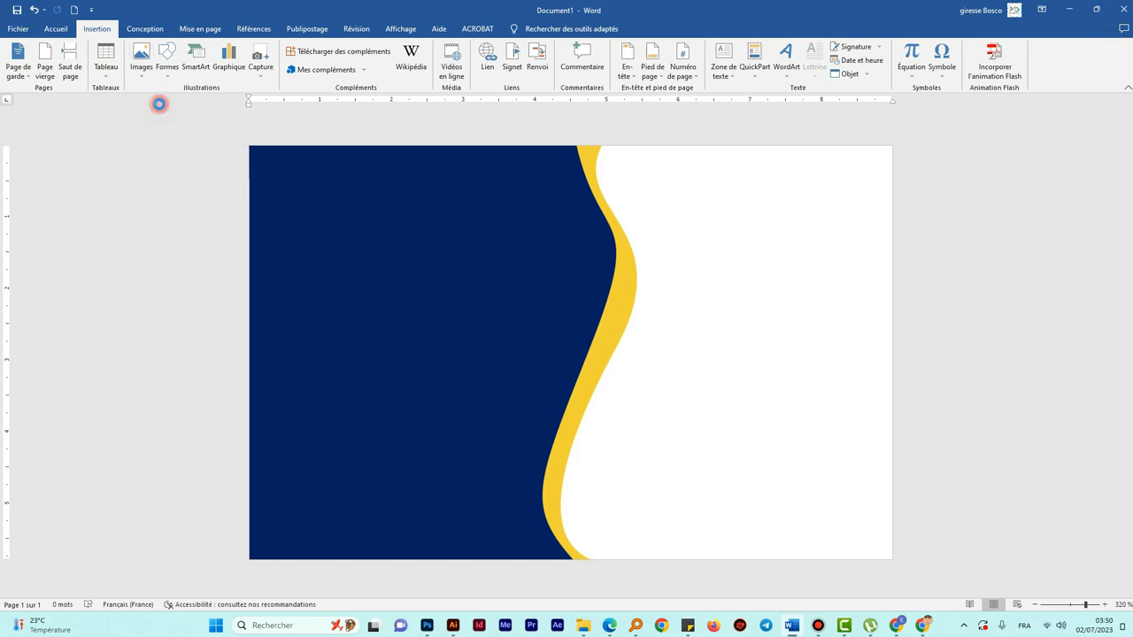
left_click_drag(185, 10, 428, 58)
scroll(285, 210, "down", 3)
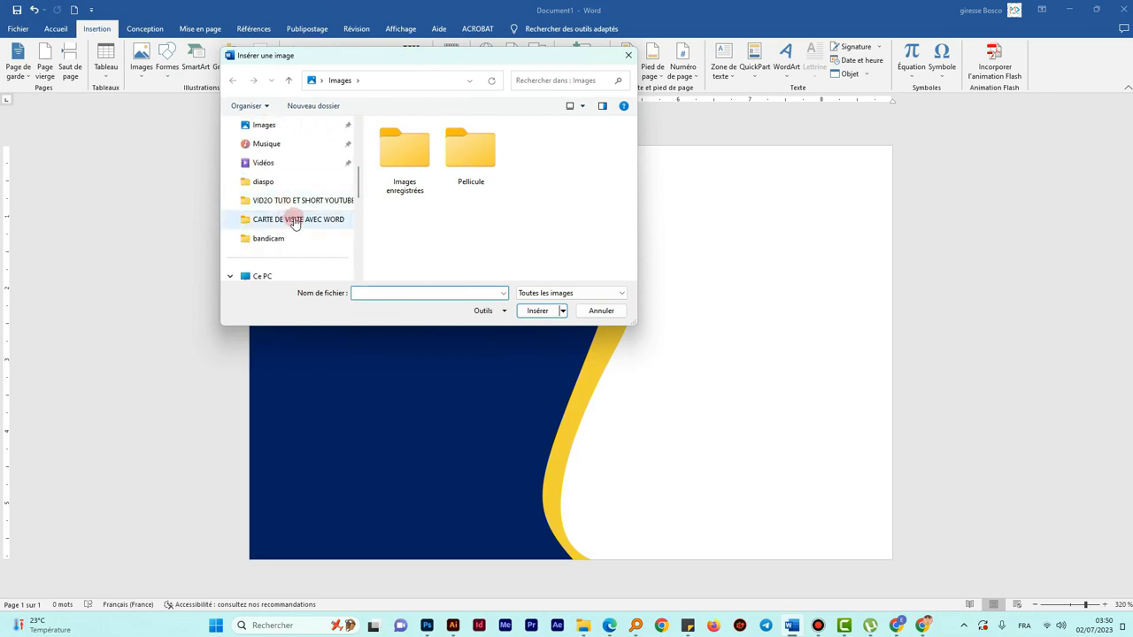
left_click(293, 220)
left_click_drag(397, 56, 242, 53)
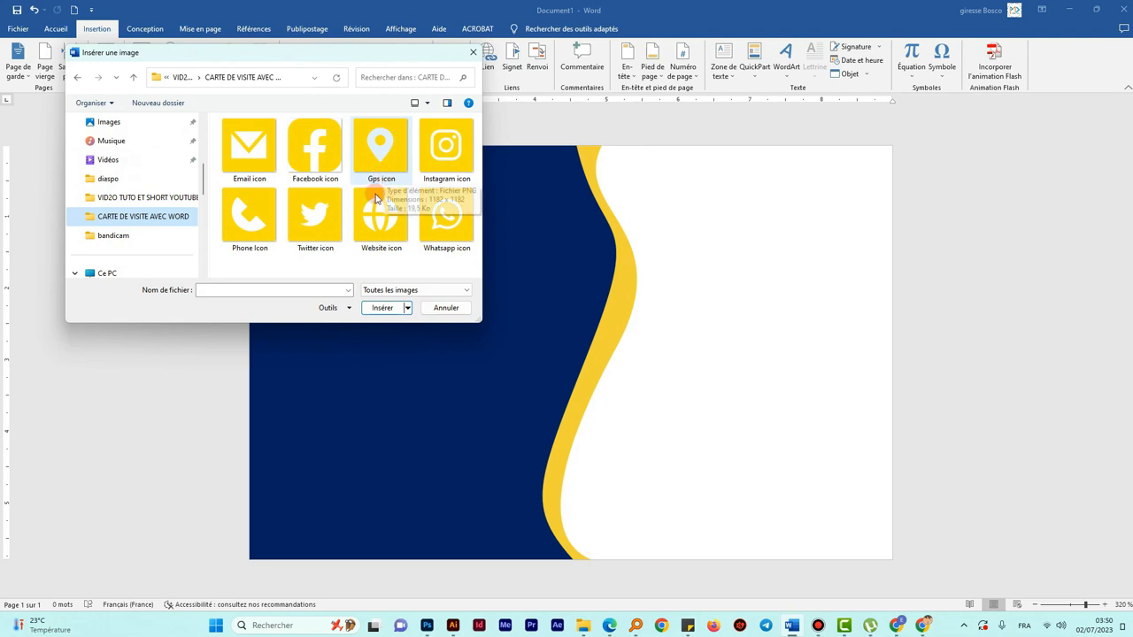
left_click(77, 80)
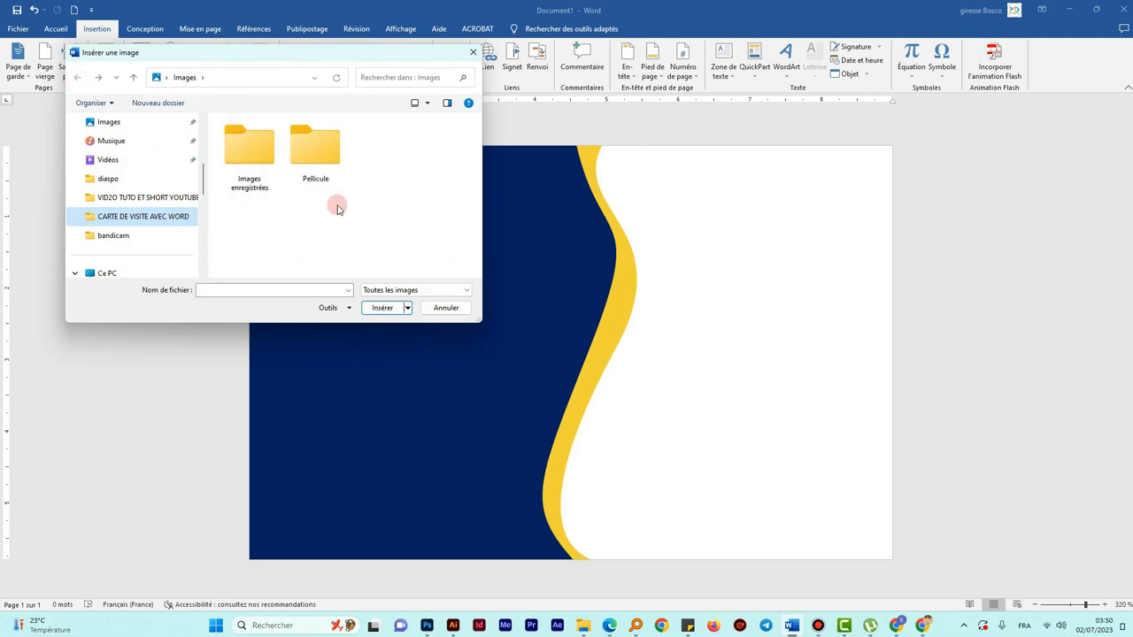
left_click(142, 217)
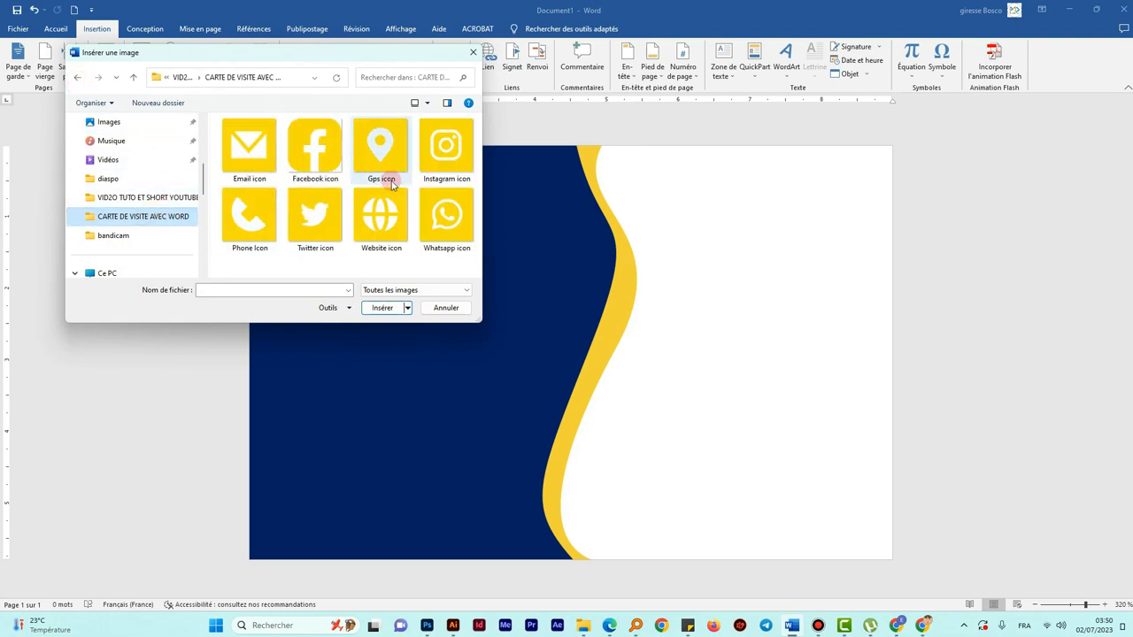
- From the parent tutorials folder, insert the 'Logo Formation Pratique t Certifiante bon' image
left_click(181, 77)
scroll(316, 209, "down", 5)
scroll(317, 209, "down", 8)
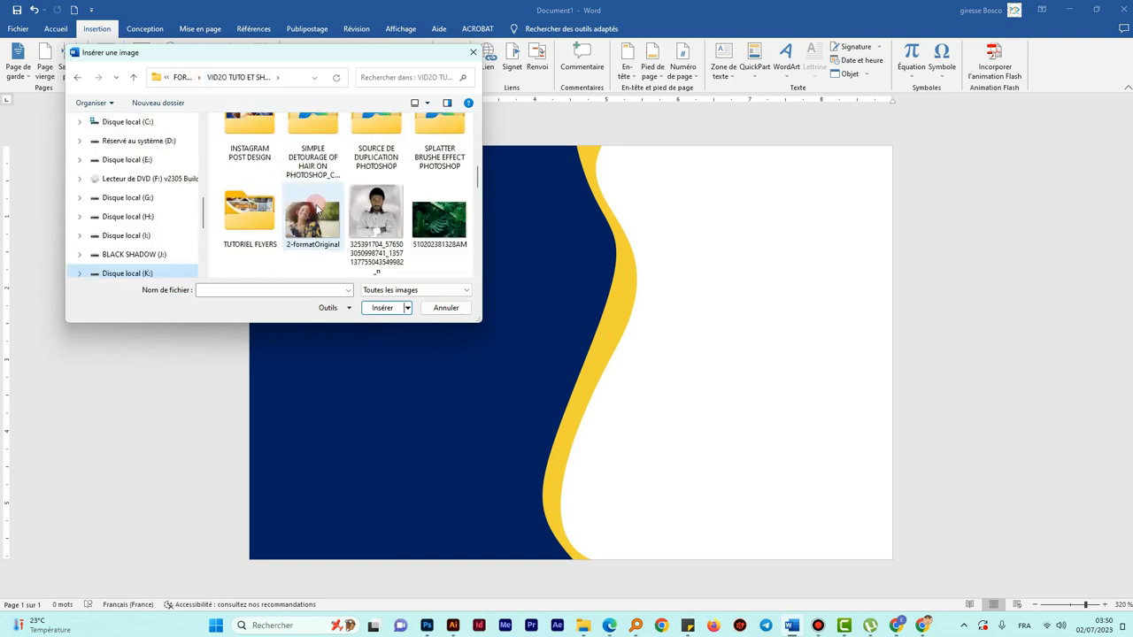
left_click(387, 146)
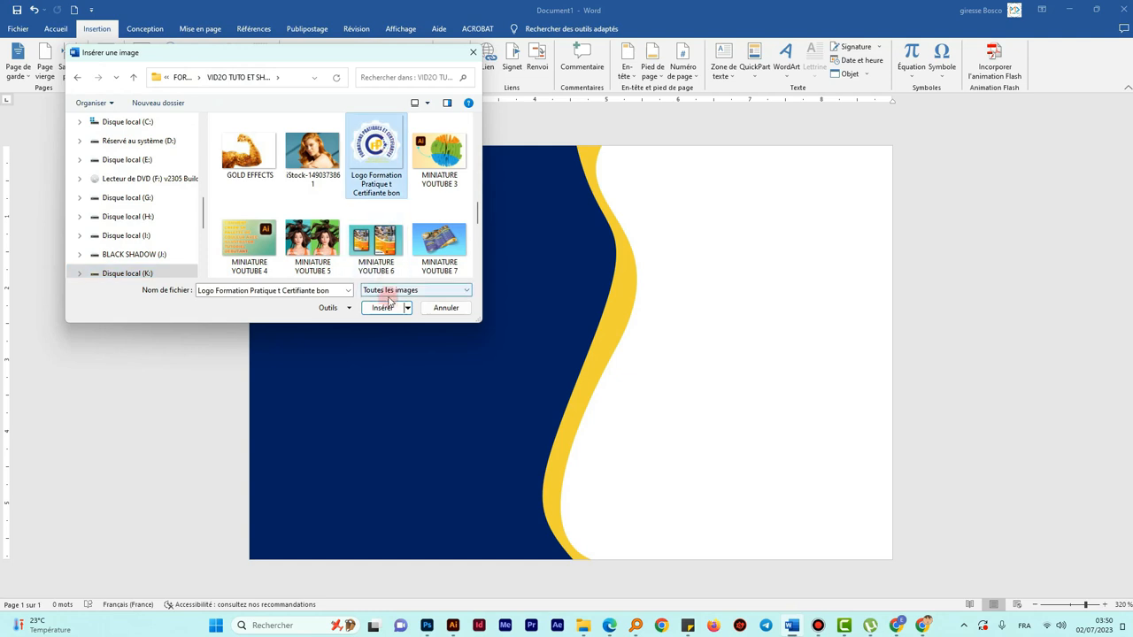
left_click(382, 308)
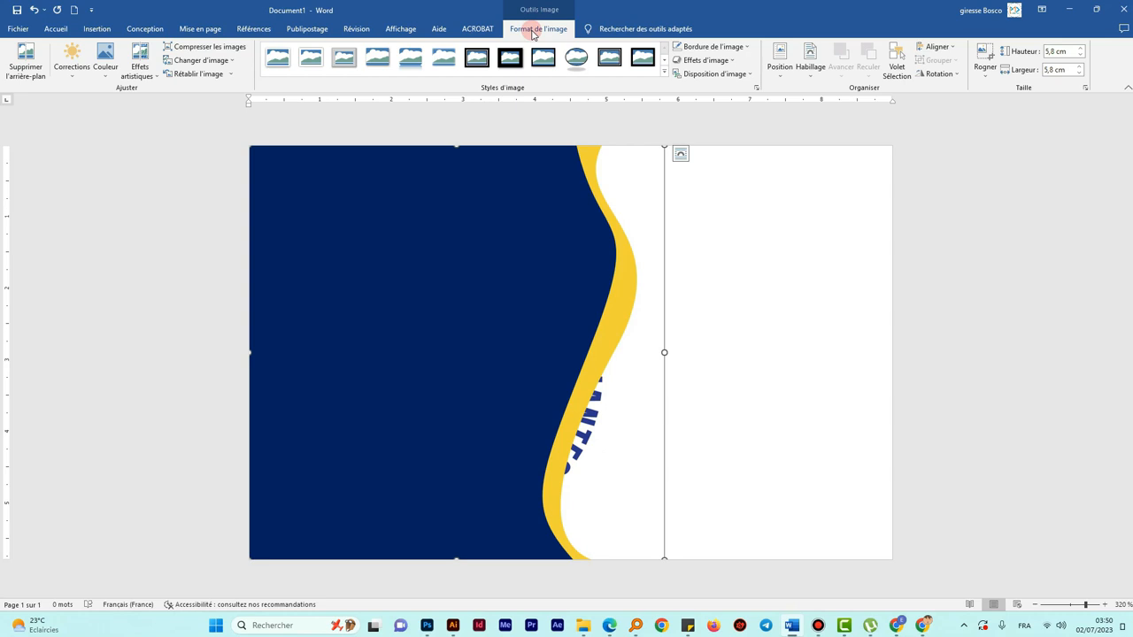
- Reposition the inserted logo and set its text wrapping to Adapté (tight)
left_click(808, 80)
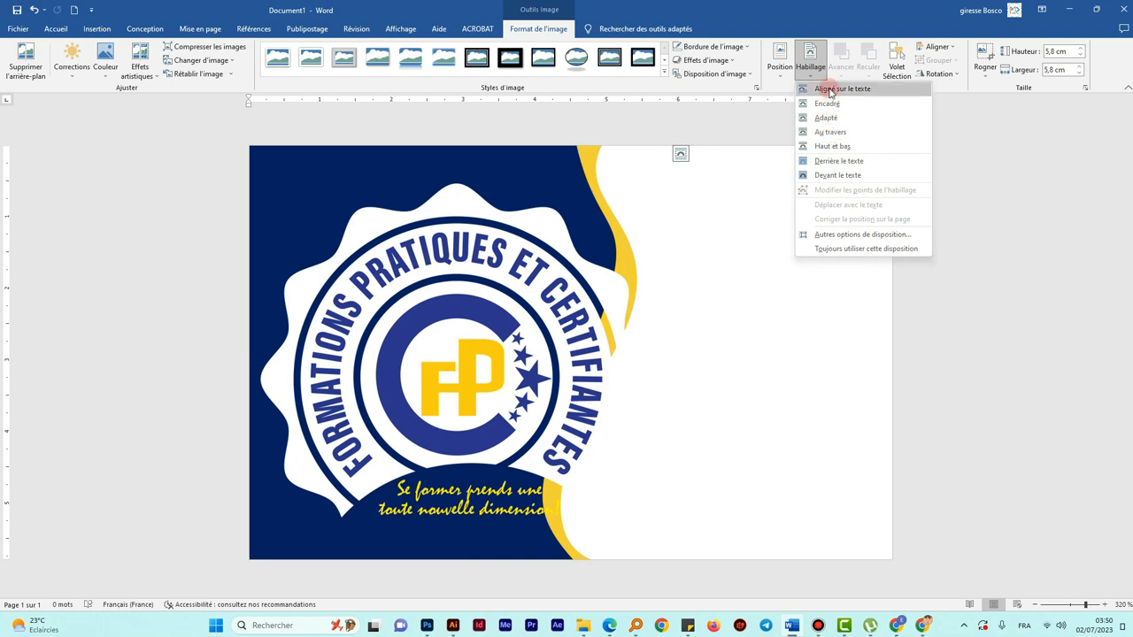
left_click(821, 8)
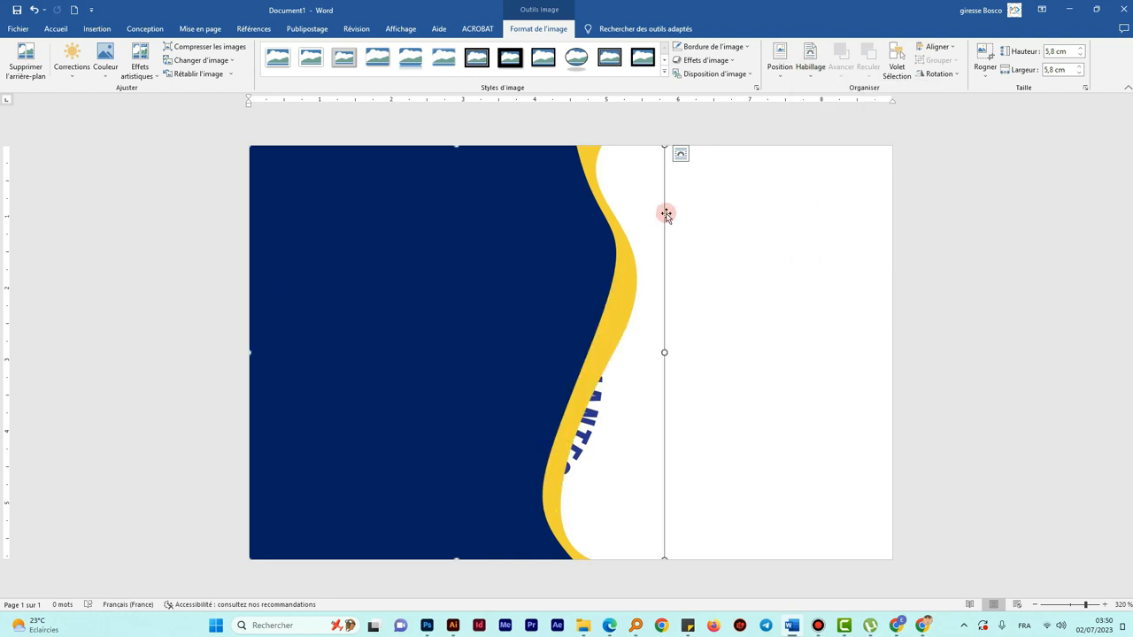
left_click_drag(640, 203, 723, 207)
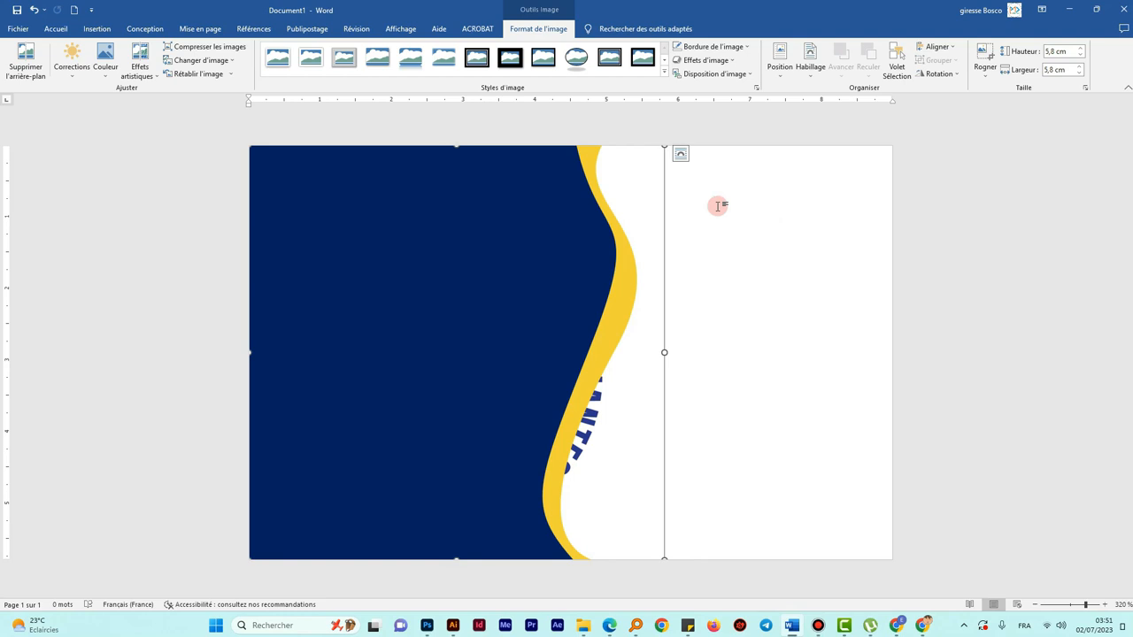
left_click(810, 80)
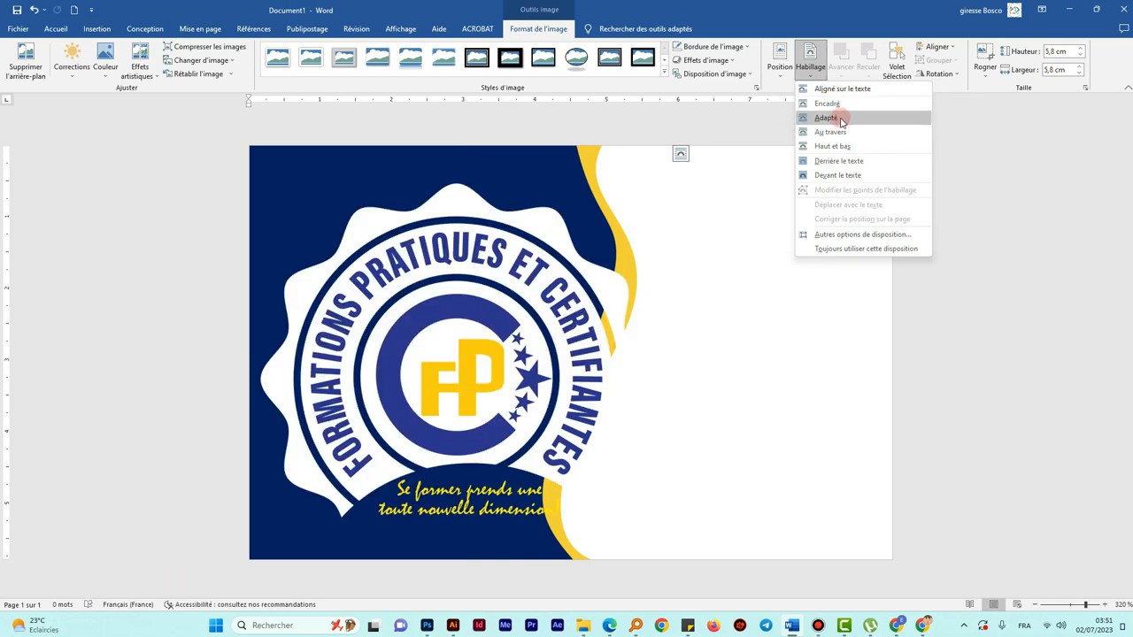
left_click(843, 119)
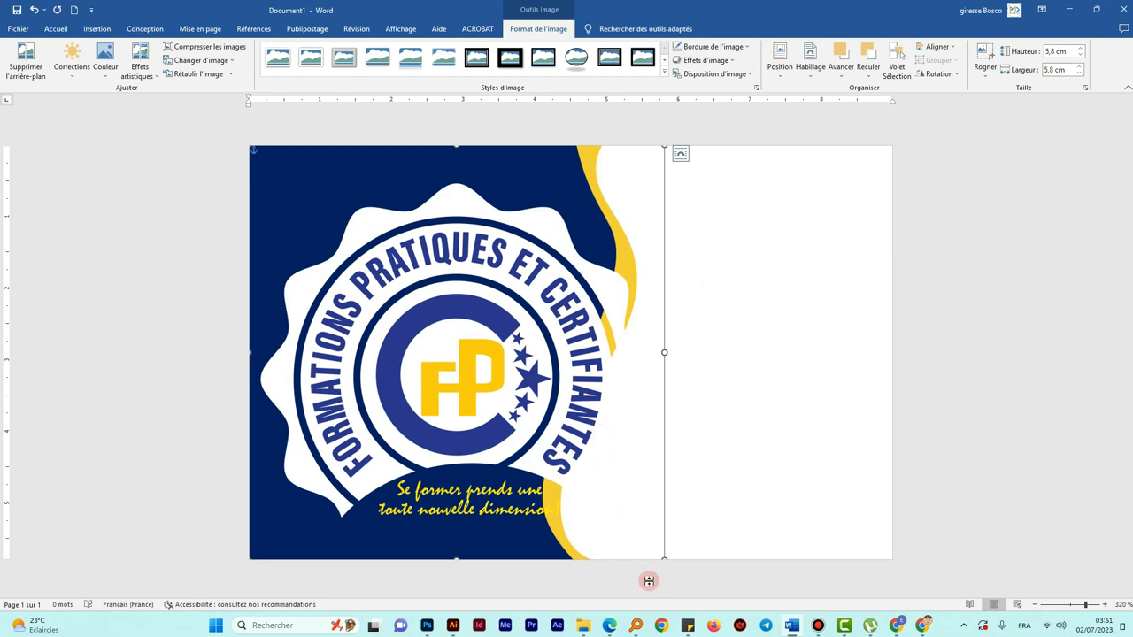
- Resize the logo to 1,04 × 1,04 cm in the navy panel's top-left corner
left_click_drag(664, 559, 328, 198)
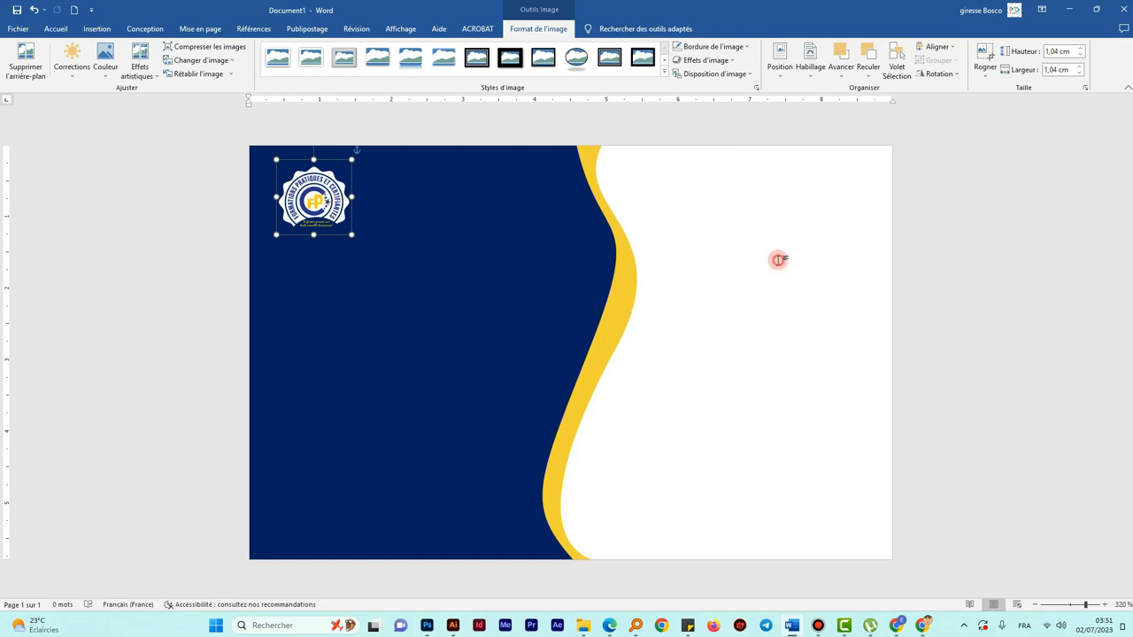
left_click(723, 263)
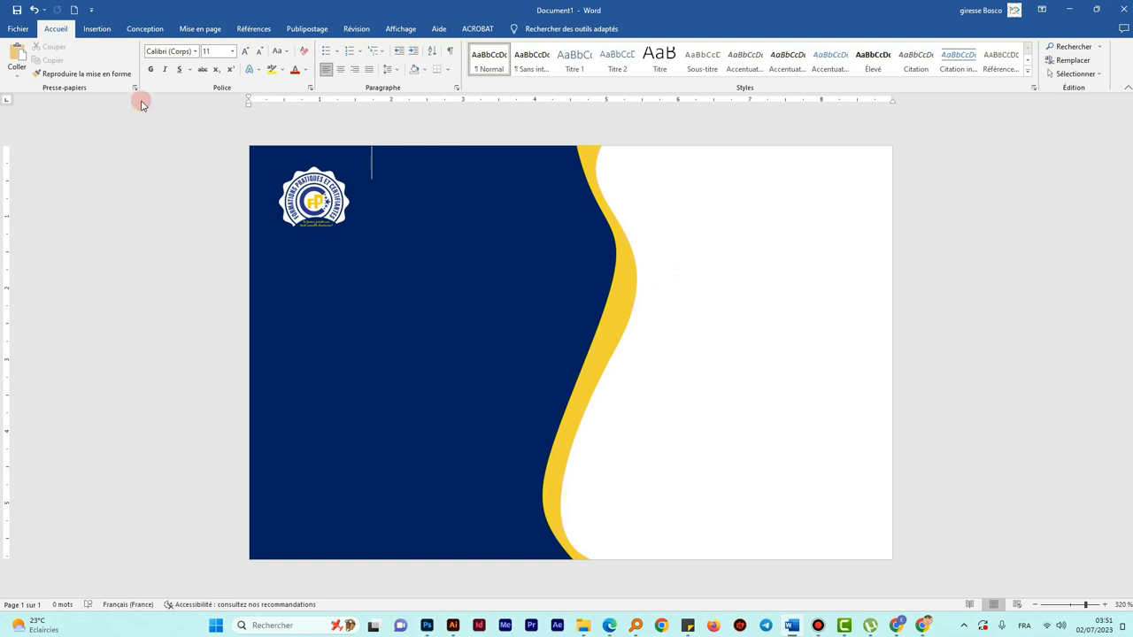
- Insert the Email icon picture from the CARTE DE VISITE AVEC WORD folder with Encadré wrapping
left_click(98, 28)
left_click(142, 67)
left_click(168, 106)
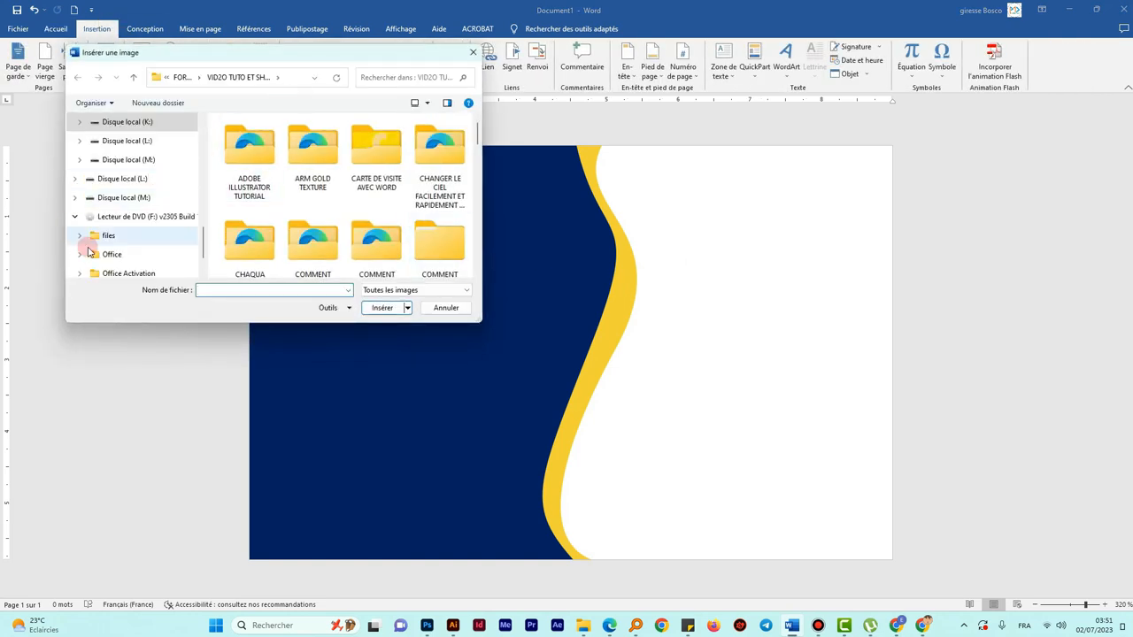
scroll(133, 194, "down", 1)
scroll(143, 202, "up", 2)
scroll(143, 203, "up", 4)
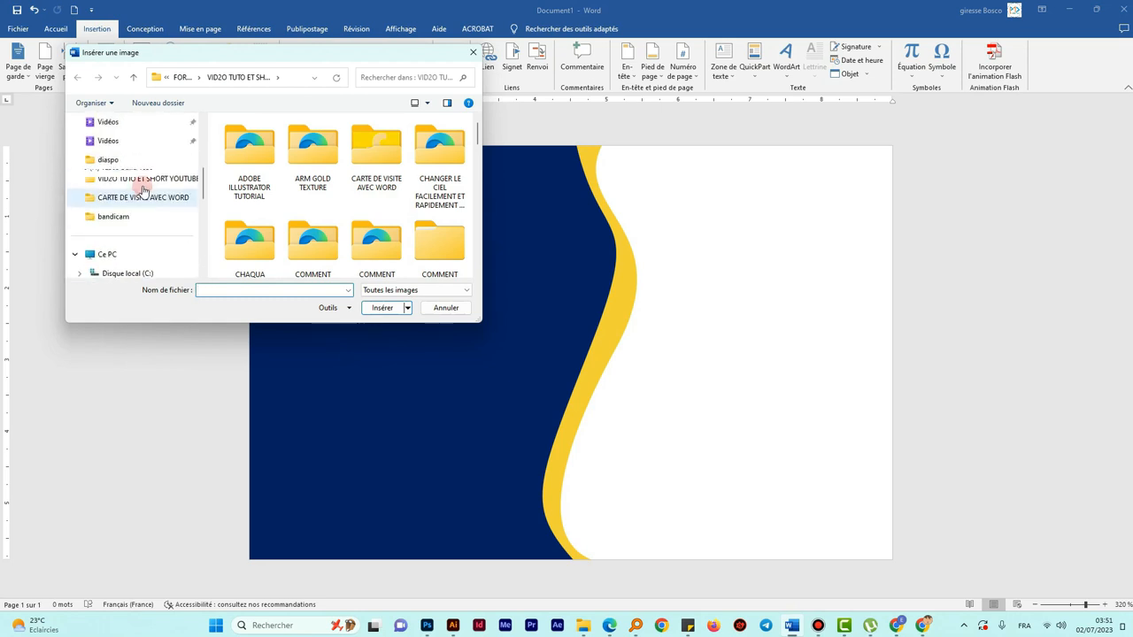
left_click(162, 203)
left_click(257, 150)
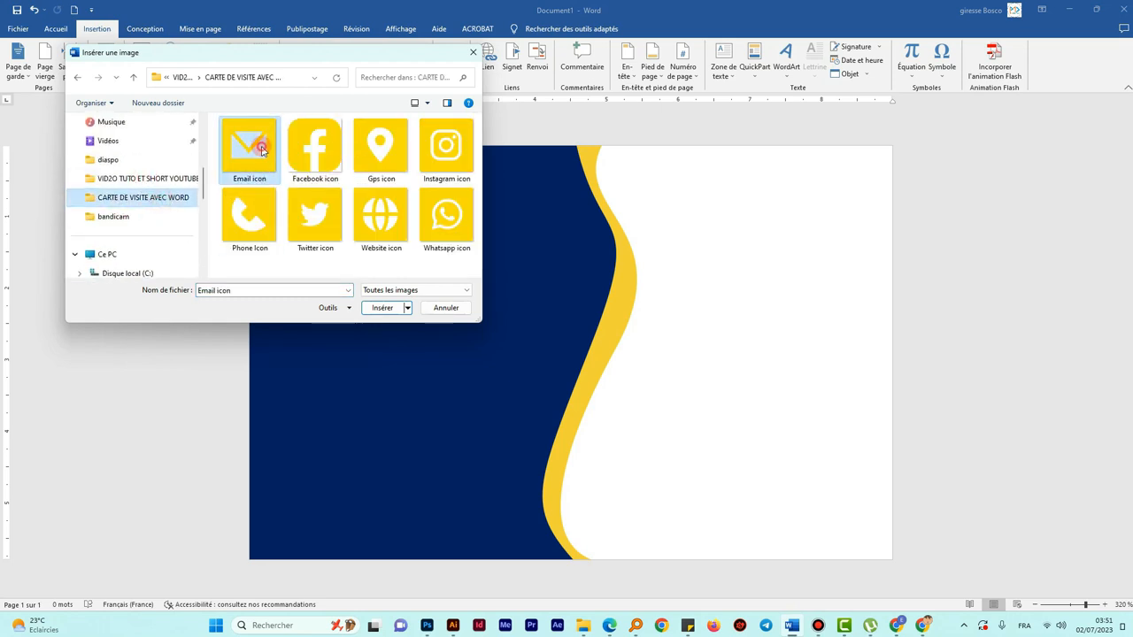
left_click(378, 308)
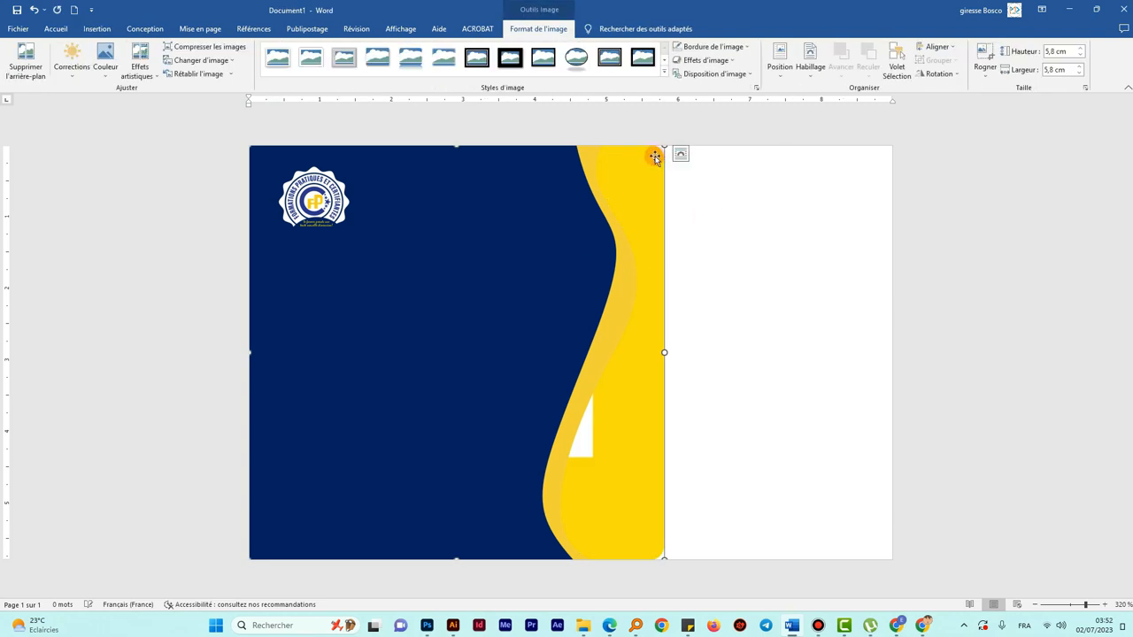
left_click(817, 79)
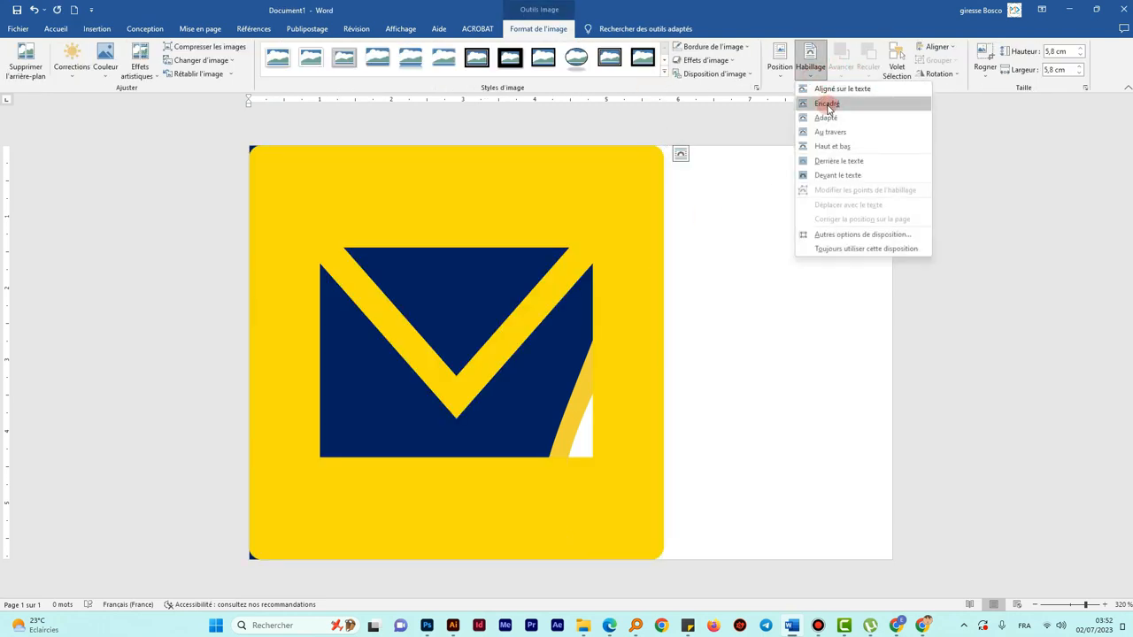
left_click(828, 107)
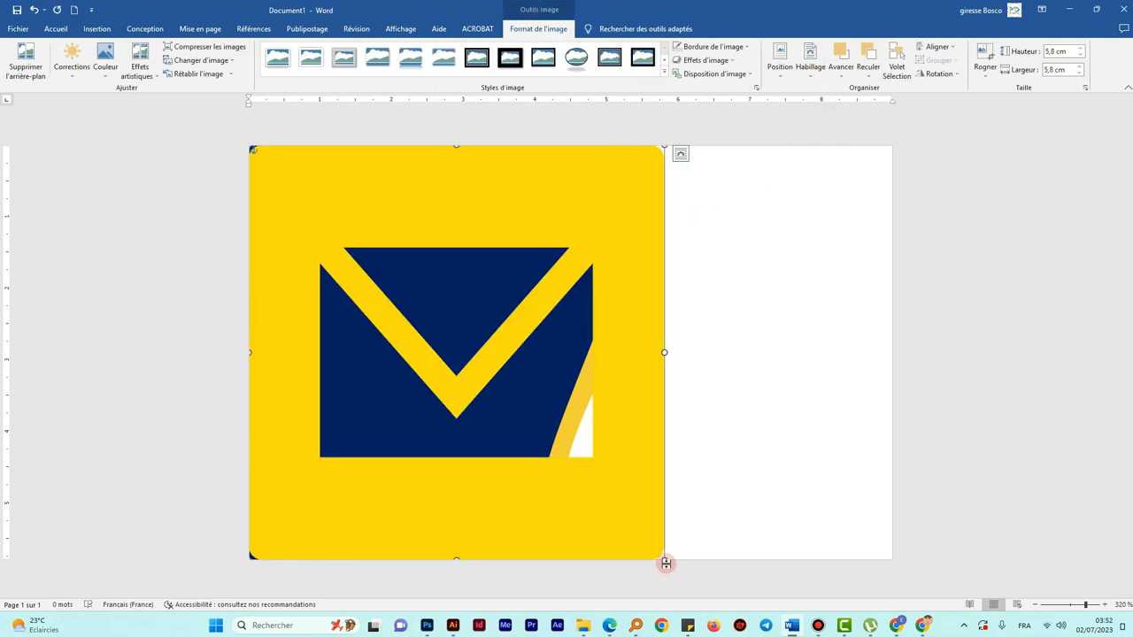
- Shrink the email icon to 0,29 cm below the logo and enlarge the logo to 1,2 cm
left_click_drag(660, 556, 307, 305)
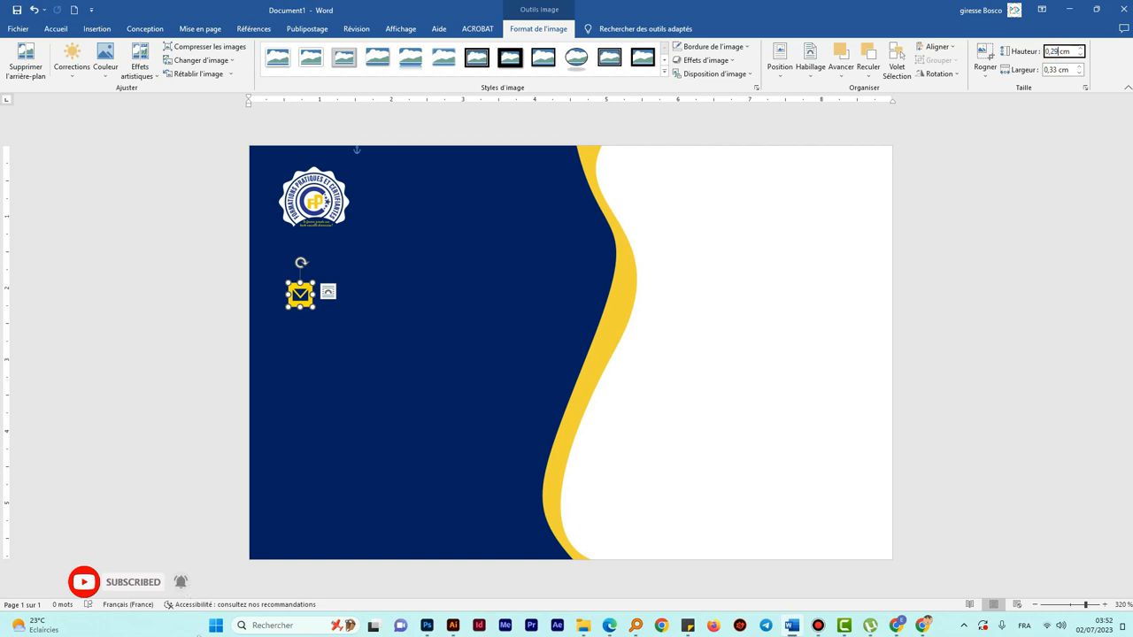
left_click(1057, 70)
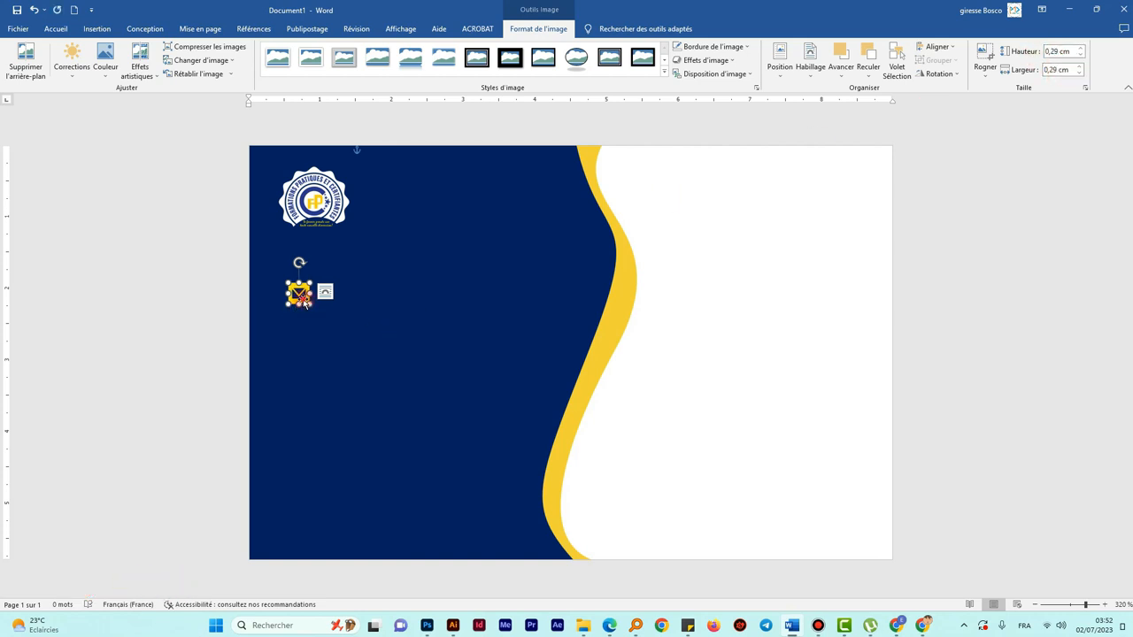
left_click(347, 230)
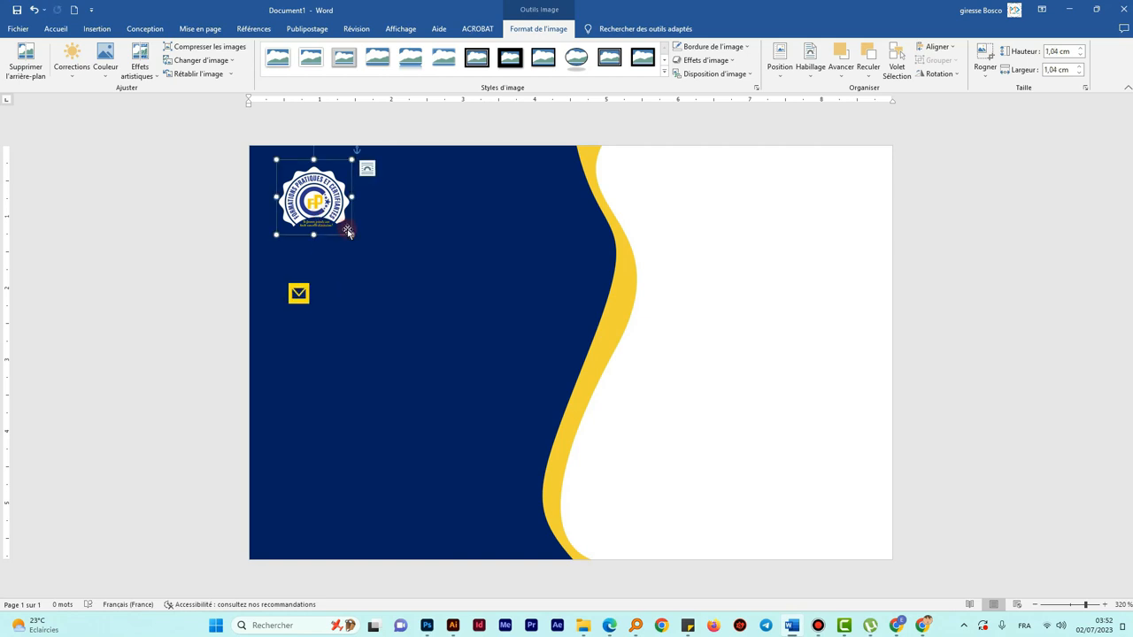
left_click_drag(352, 234, 364, 246)
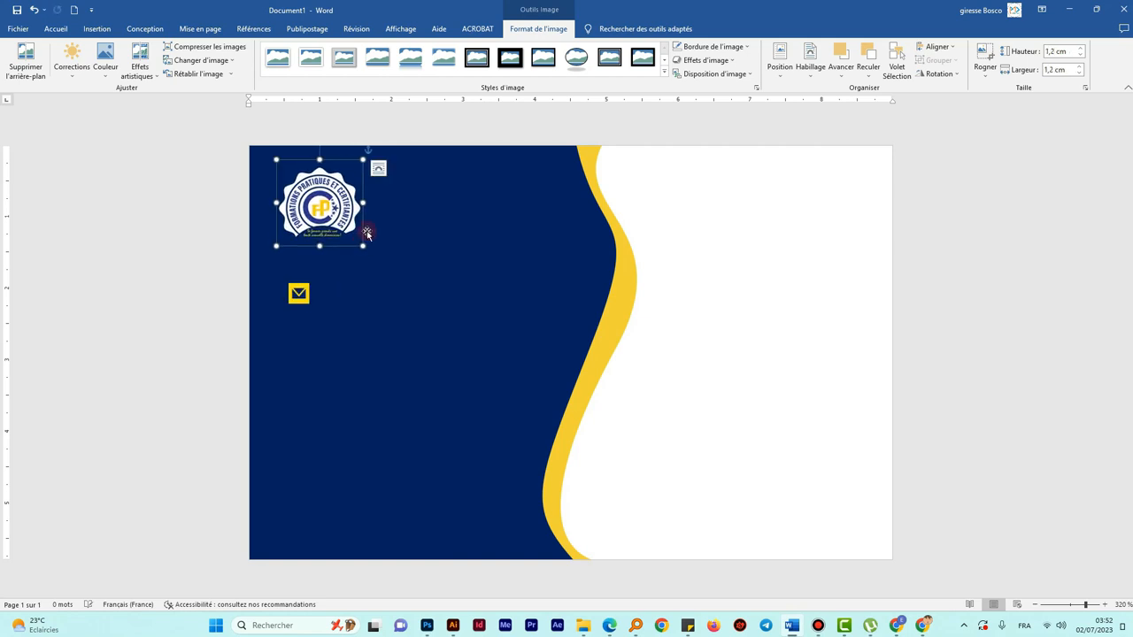
left_click(301, 301)
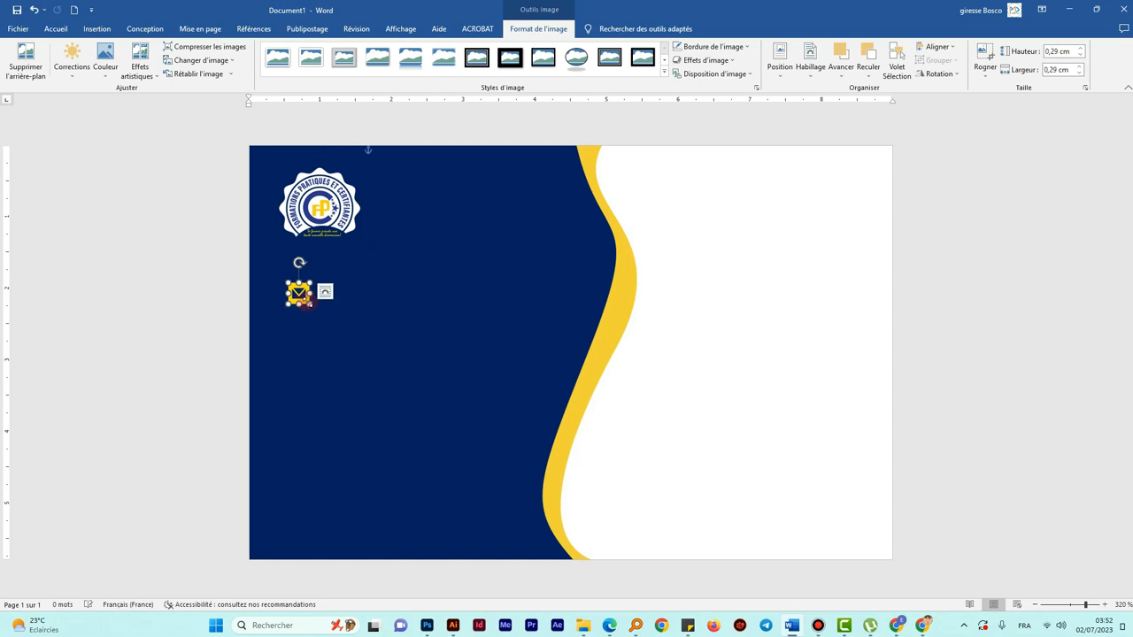
- Insert the Phone Icon picture from this computer into the card
left_click(765, 276)
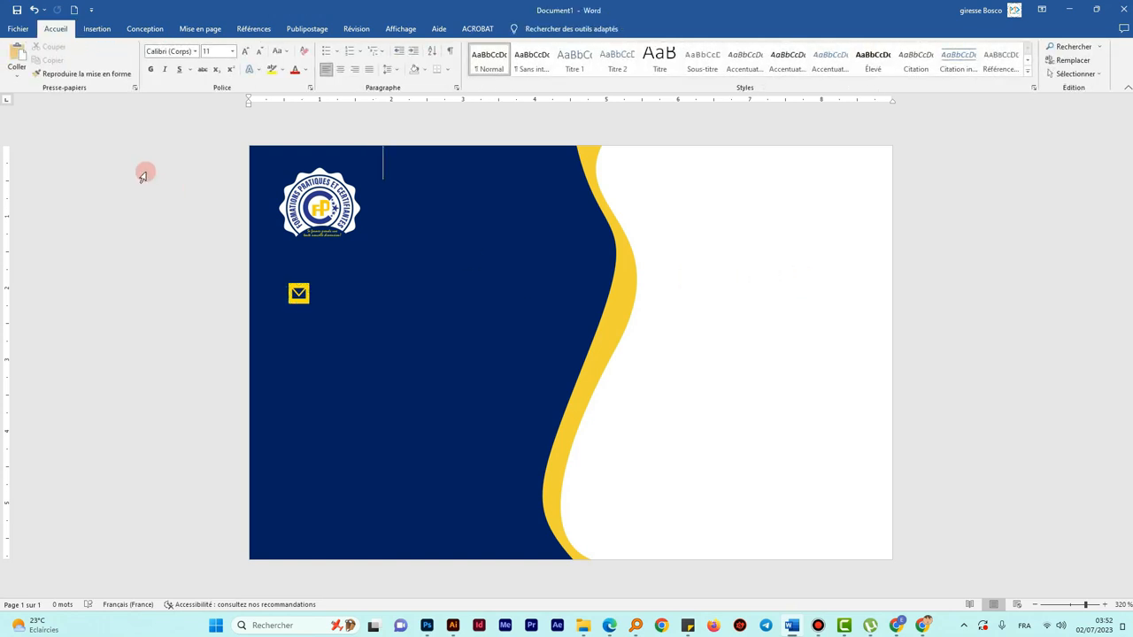
left_click(98, 28)
left_click(141, 71)
left_click(154, 104)
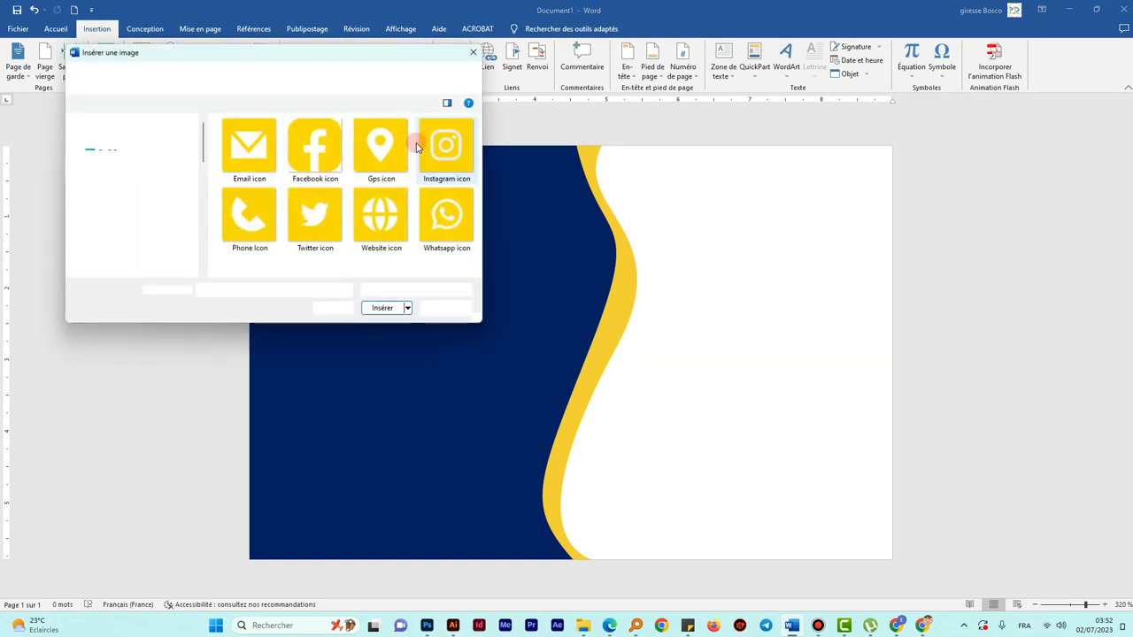
left_click(309, 145)
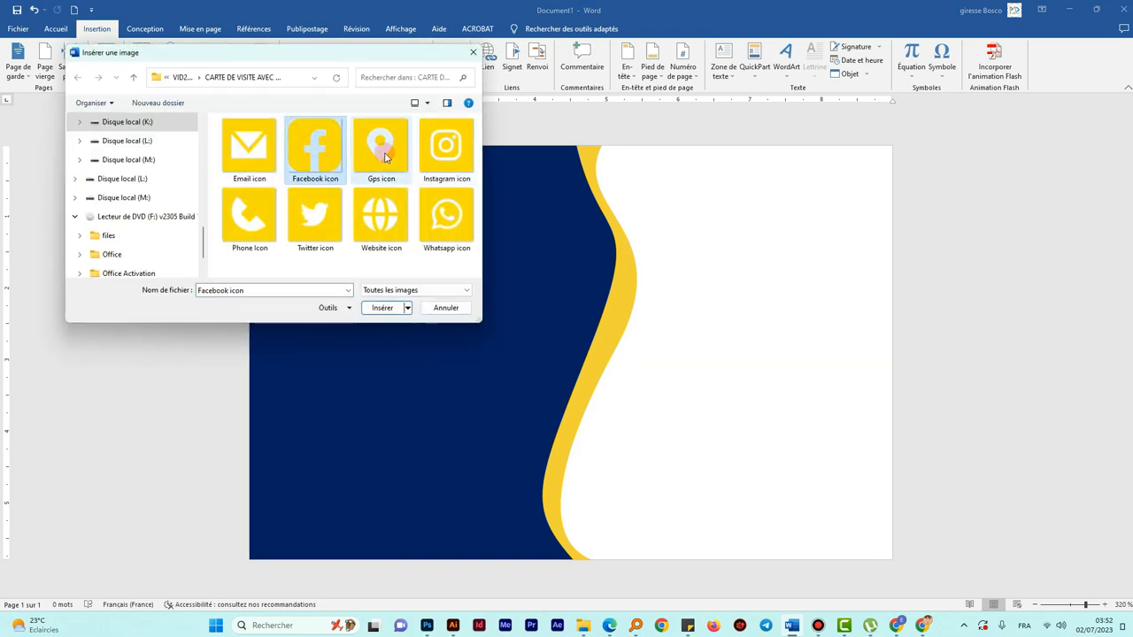
left_click(248, 226)
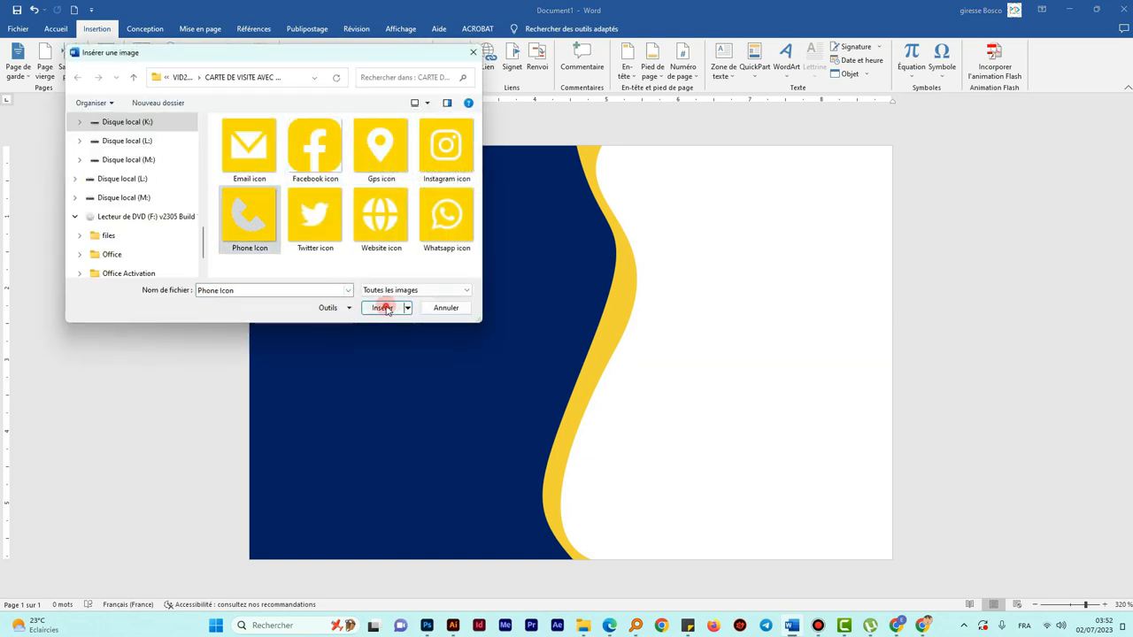
left_click(381, 309)
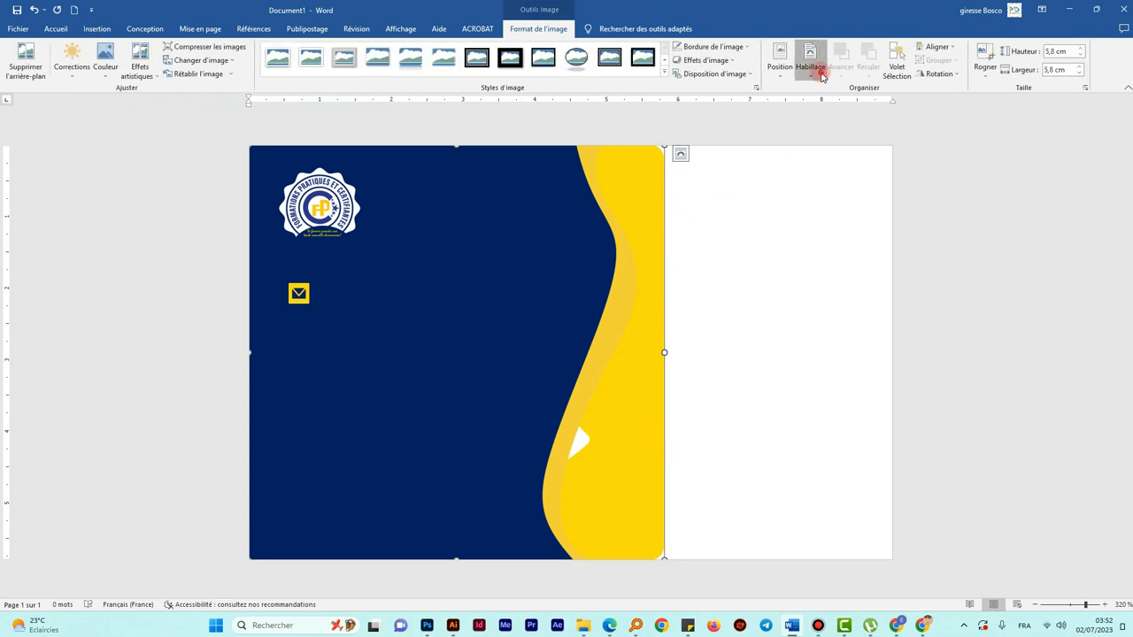
- Set the phone icon to Au travers wrapping and 0,29 cm height, just below the email icon
left_click(821, 76)
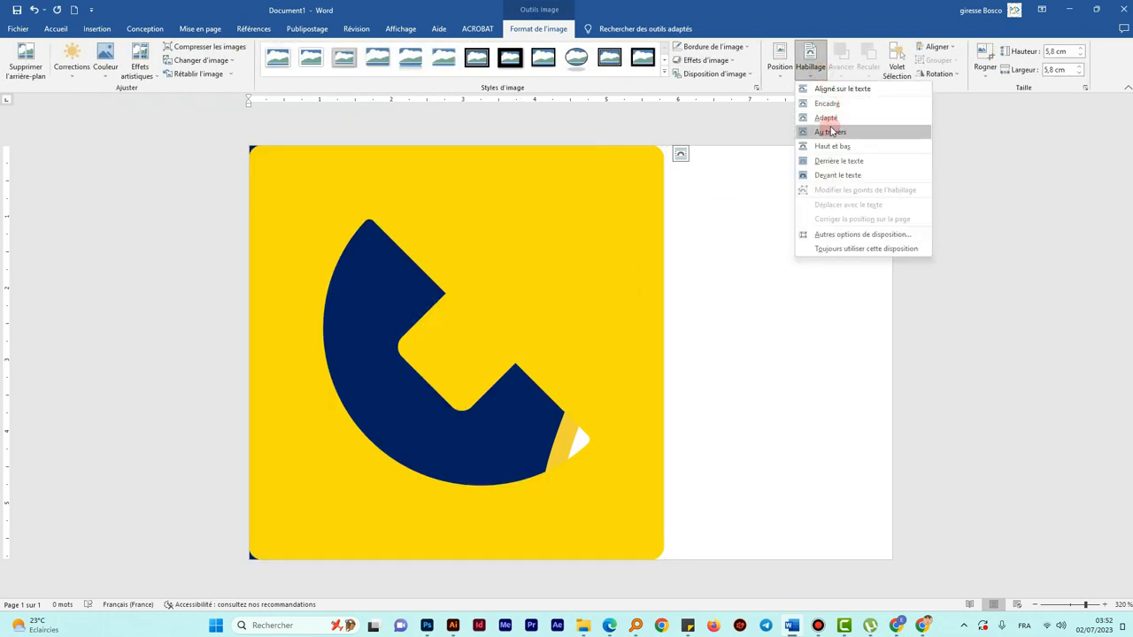
left_click(832, 131)
left_click_drag(664, 558, 308, 326)
left_click(1057, 55)
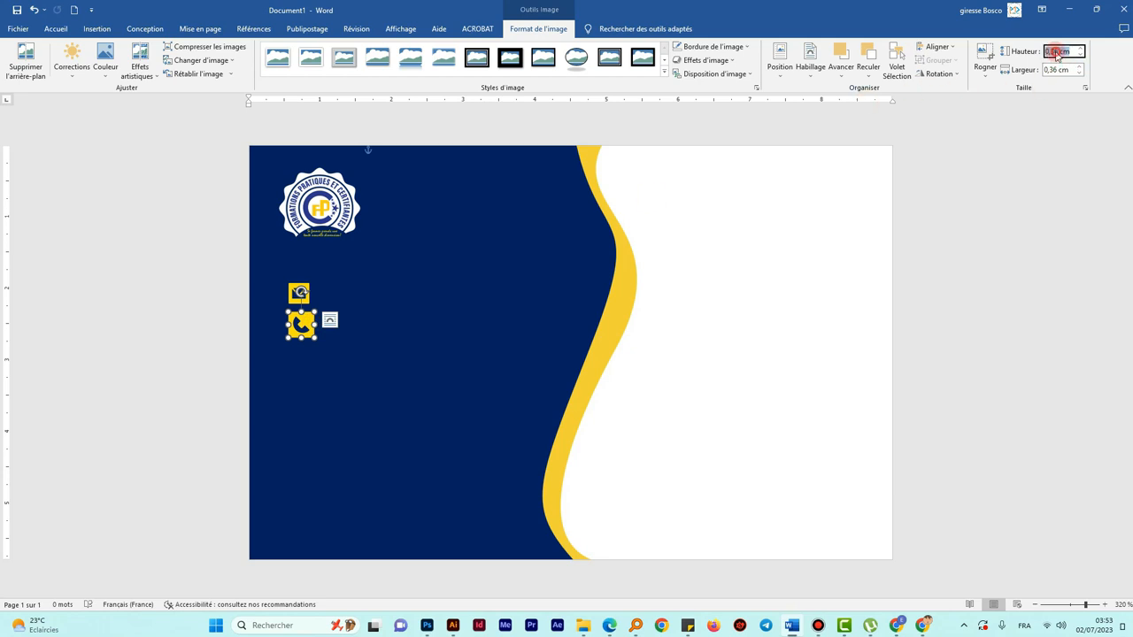
key("Return")
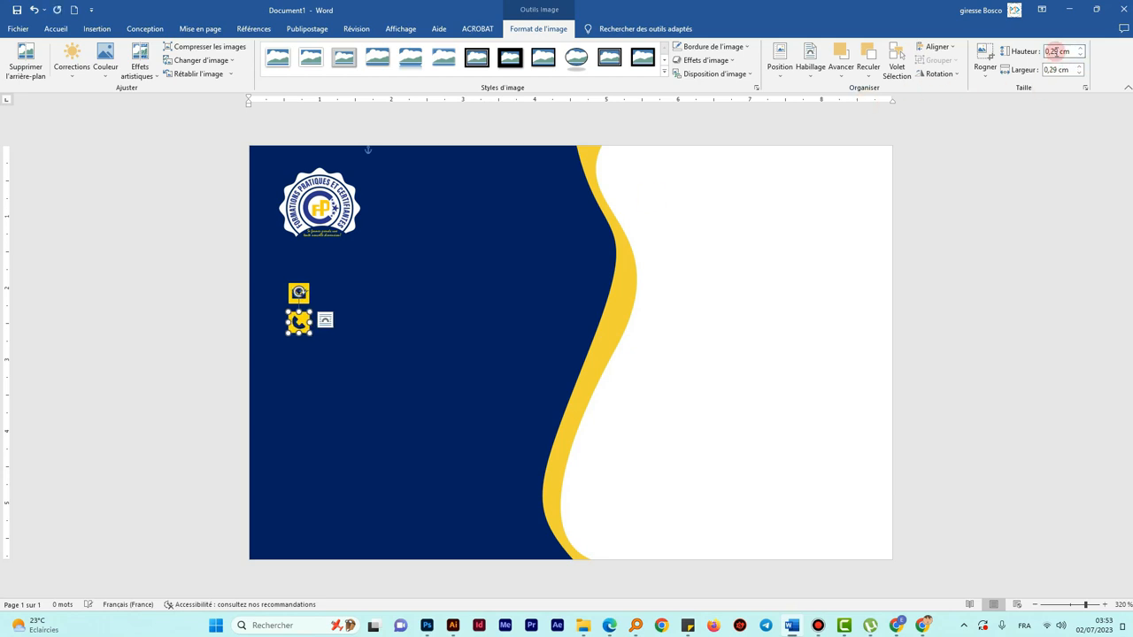
left_click(746, 256)
- Insert the Gps icon picture from this computer into the card
left_click(97, 28)
left_click(141, 62)
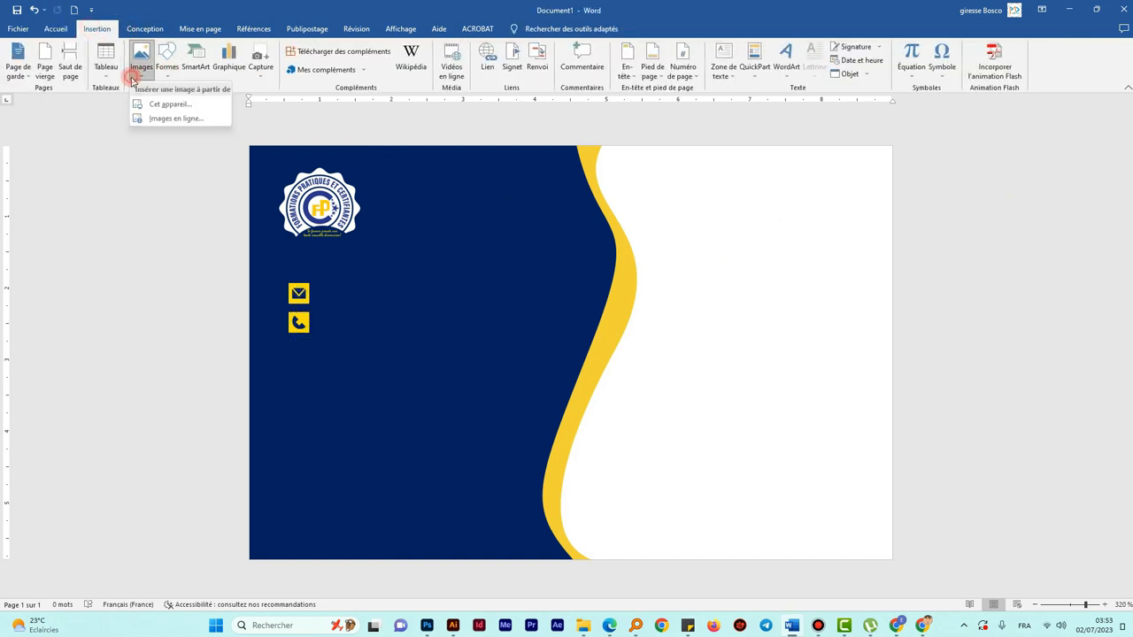
left_click(157, 104)
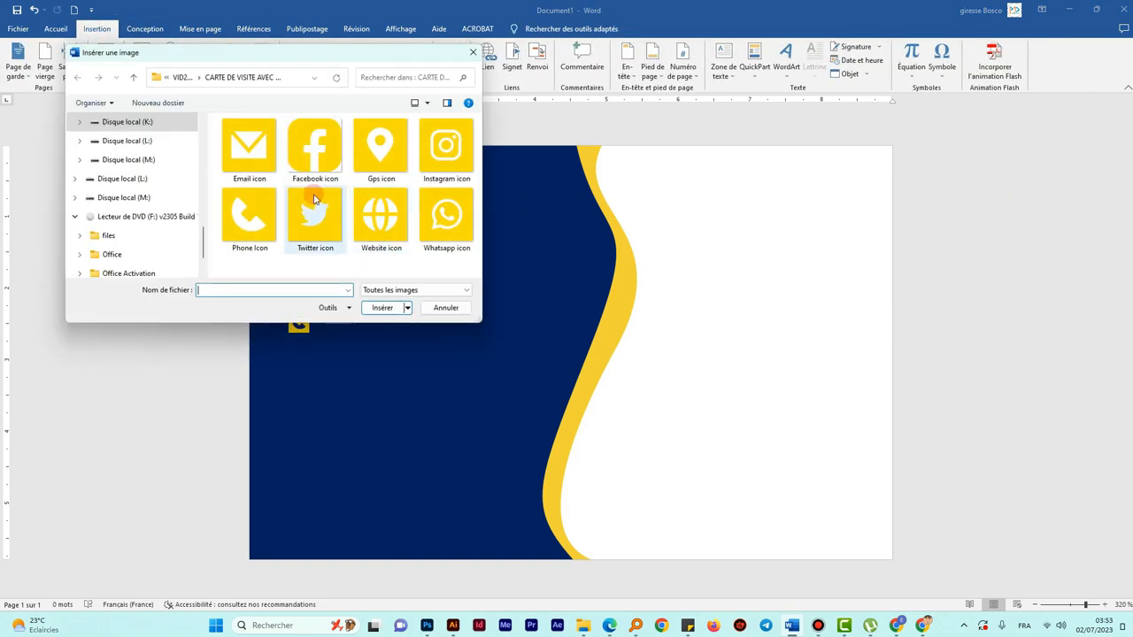
left_click(390, 163)
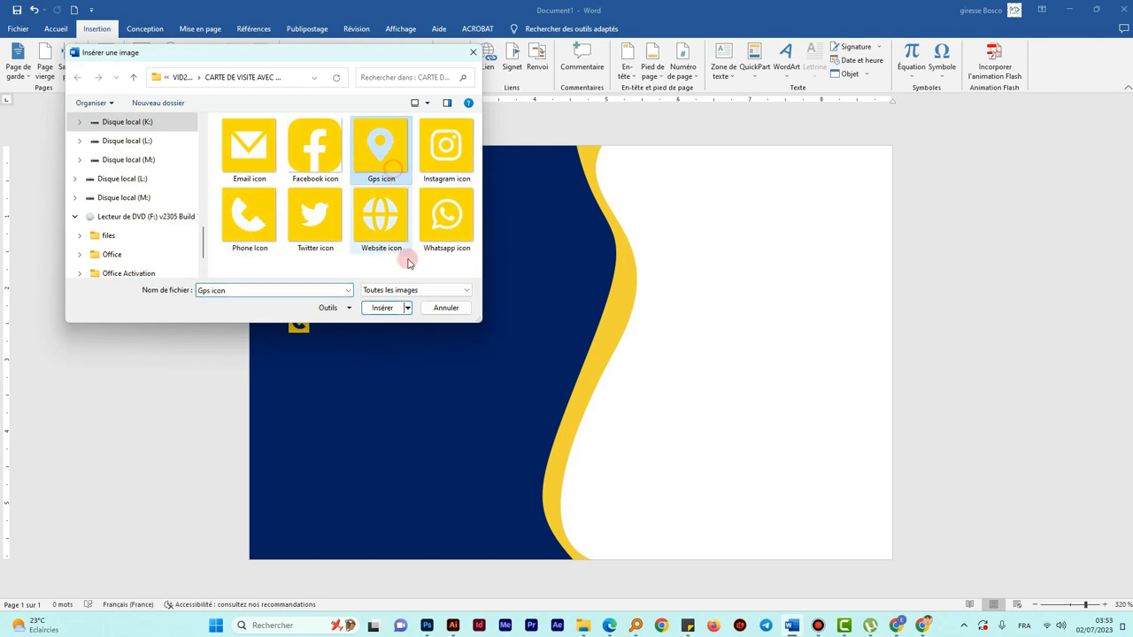
left_click(382, 307)
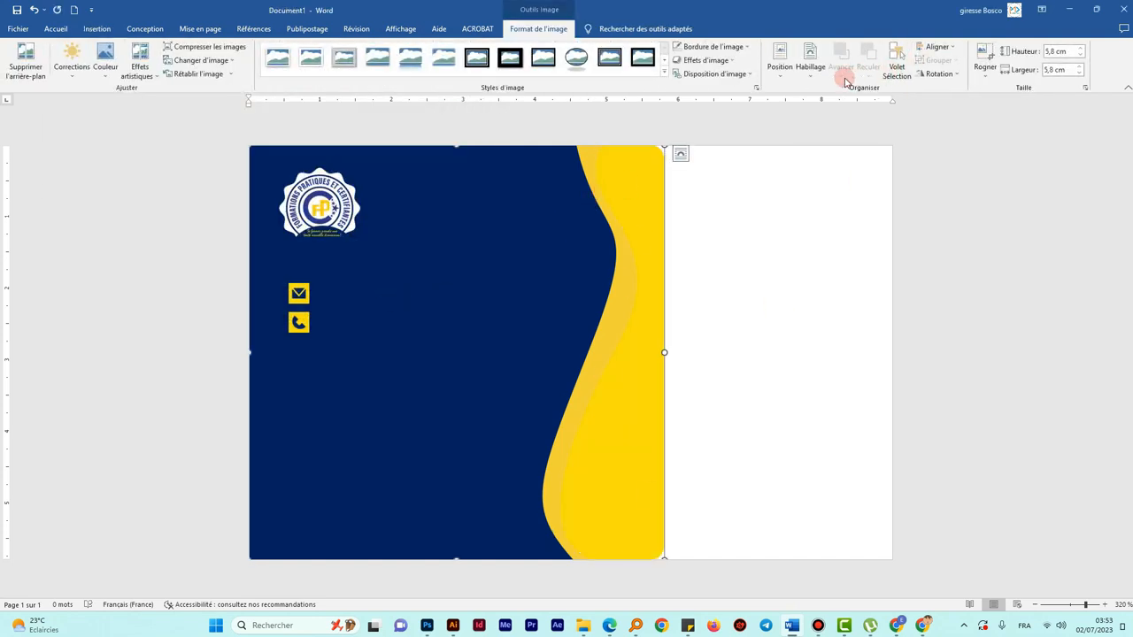
- Give the location icon Adapté wrapping and a 0,29 cm height beneath the phone icon
left_click(810, 62)
left_click(828, 122)
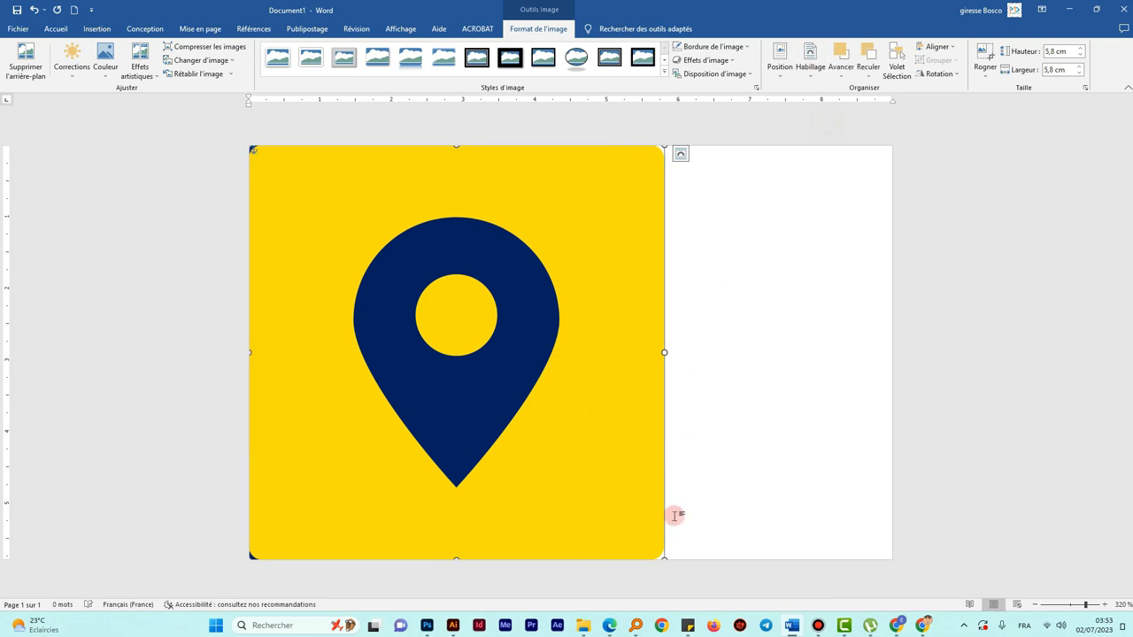
left_click_drag(662, 557, 324, 373)
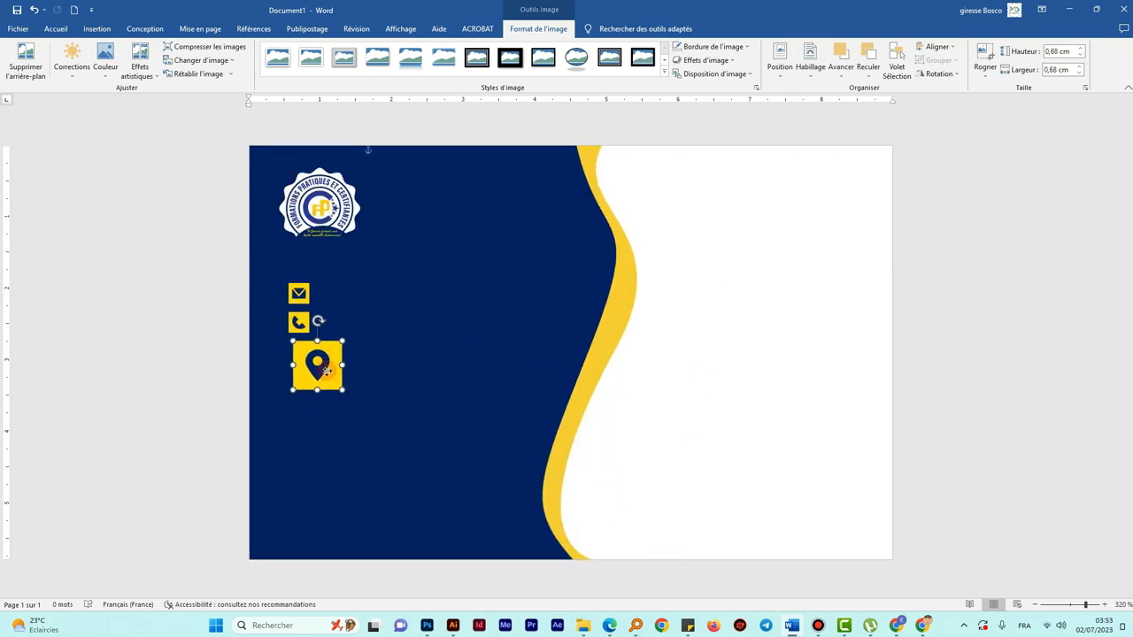
left_click(1059, 50)
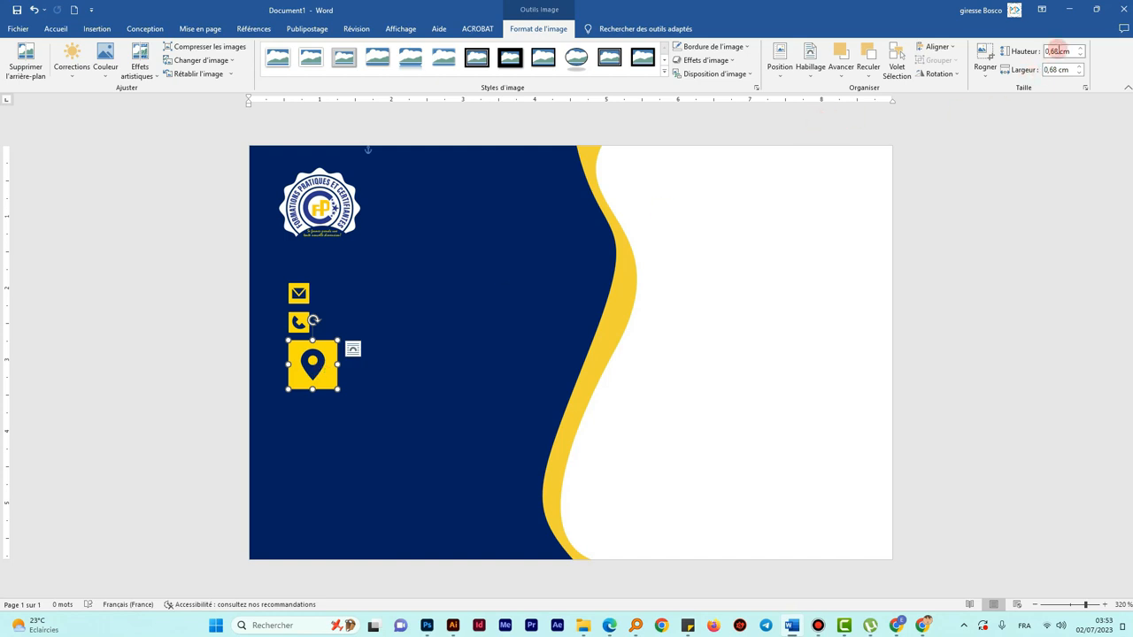
key("Return")
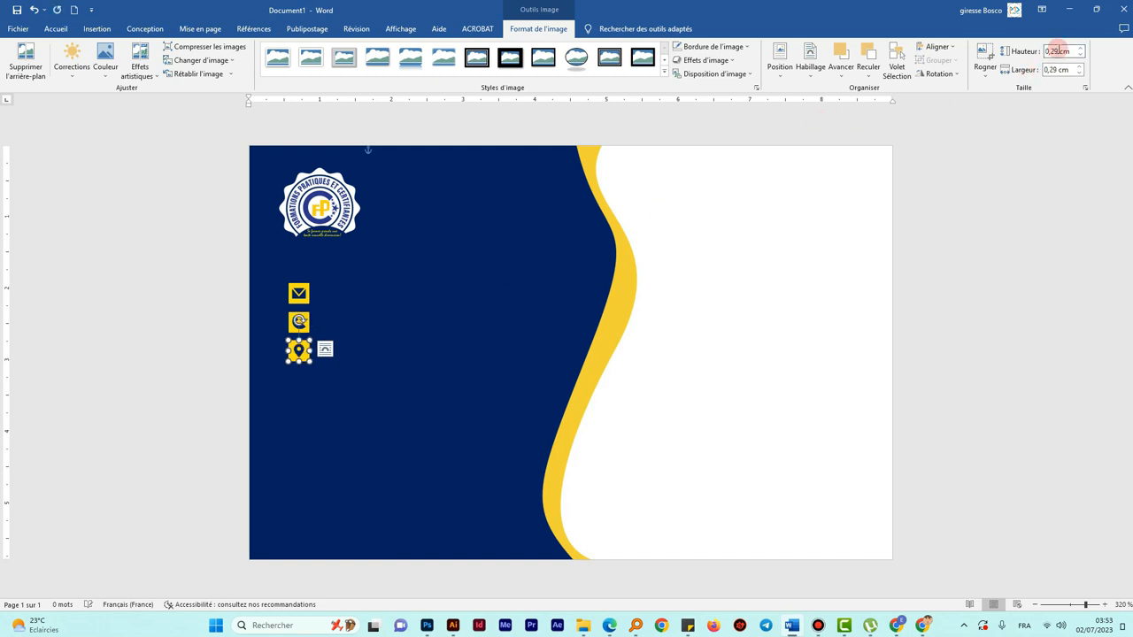
- Insert the Website (globe) icon picture from this computer into the card
left_click(104, 31)
left_click(137, 66)
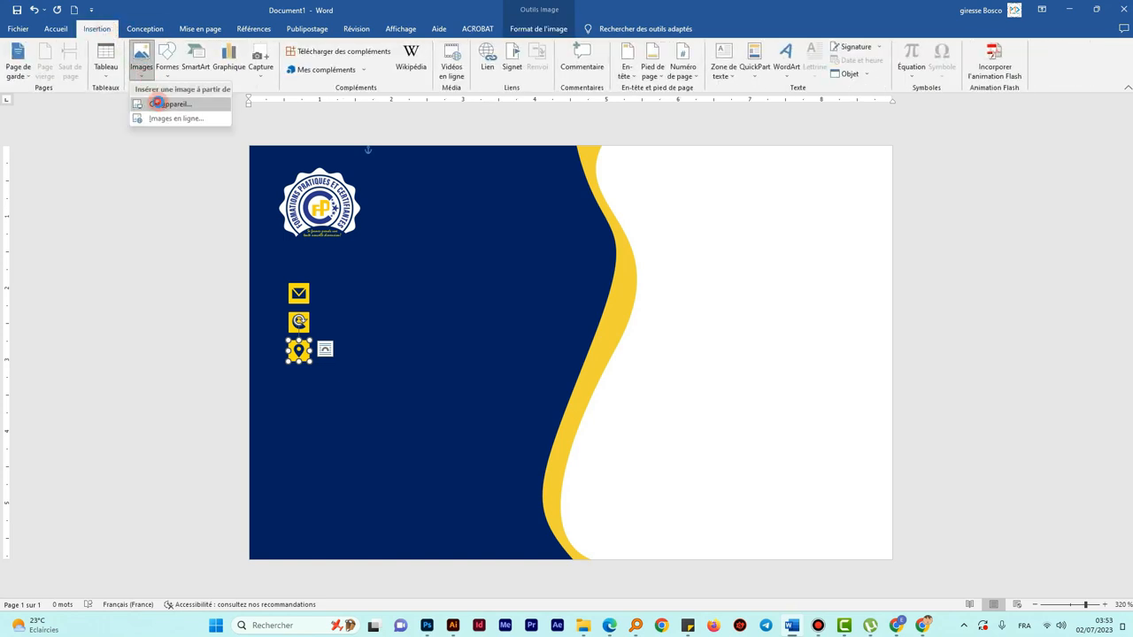
left_click(159, 105)
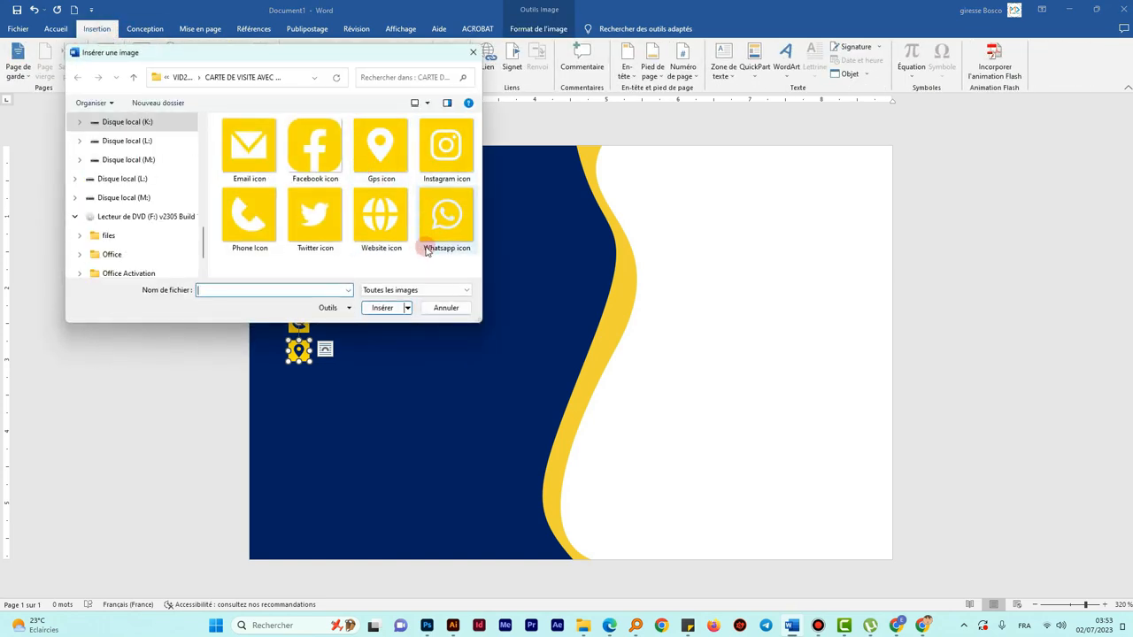
left_click(392, 229)
left_click(383, 307)
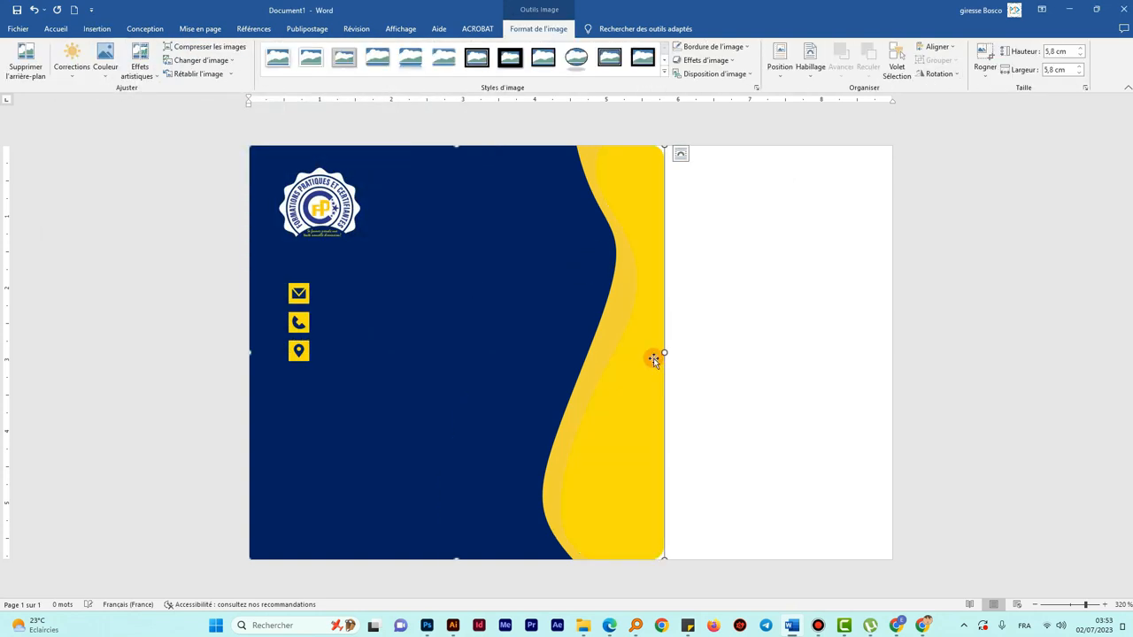
- Give the globe picture tight wrapping and resize it to 0,29 cm high
left_click(810, 59)
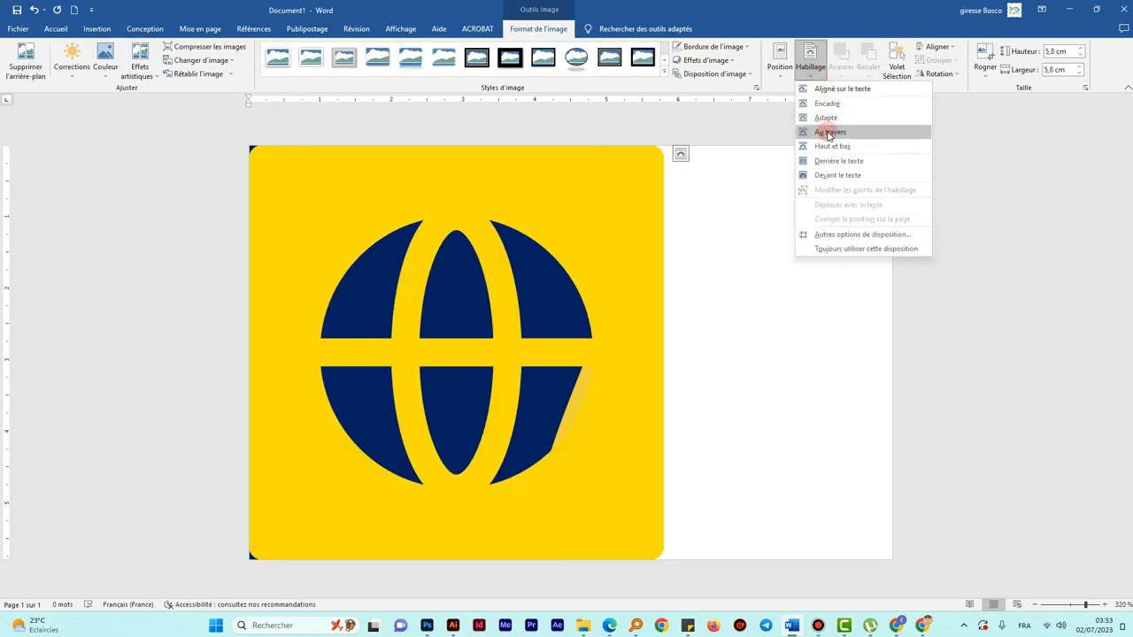
left_click(827, 117)
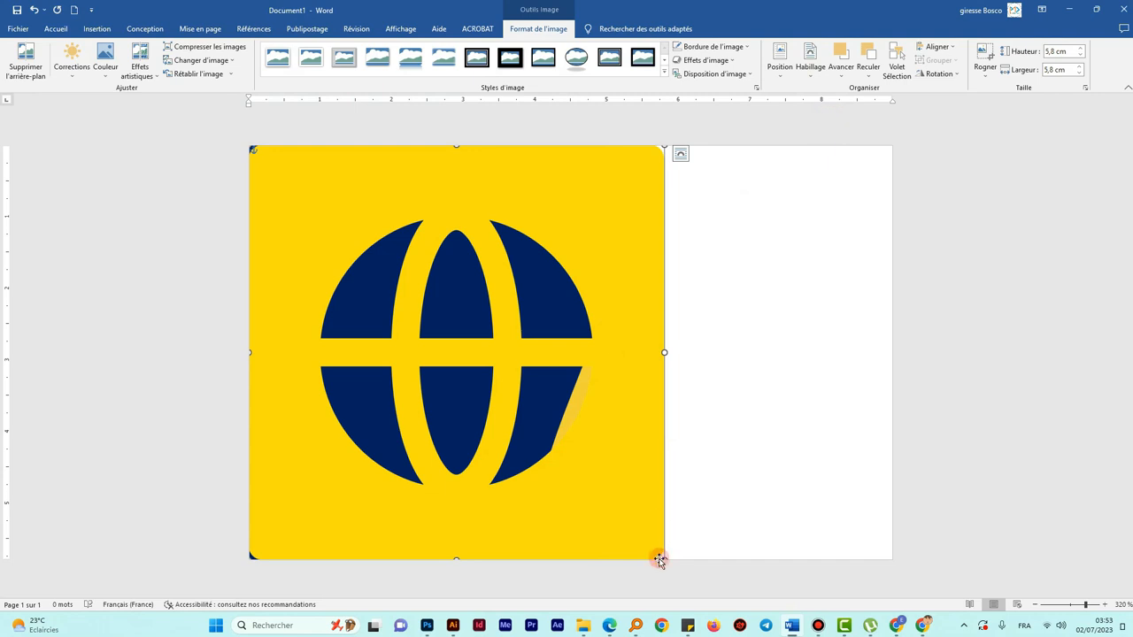
left_click_drag(663, 556, 333, 408)
left_click(1052, 51)
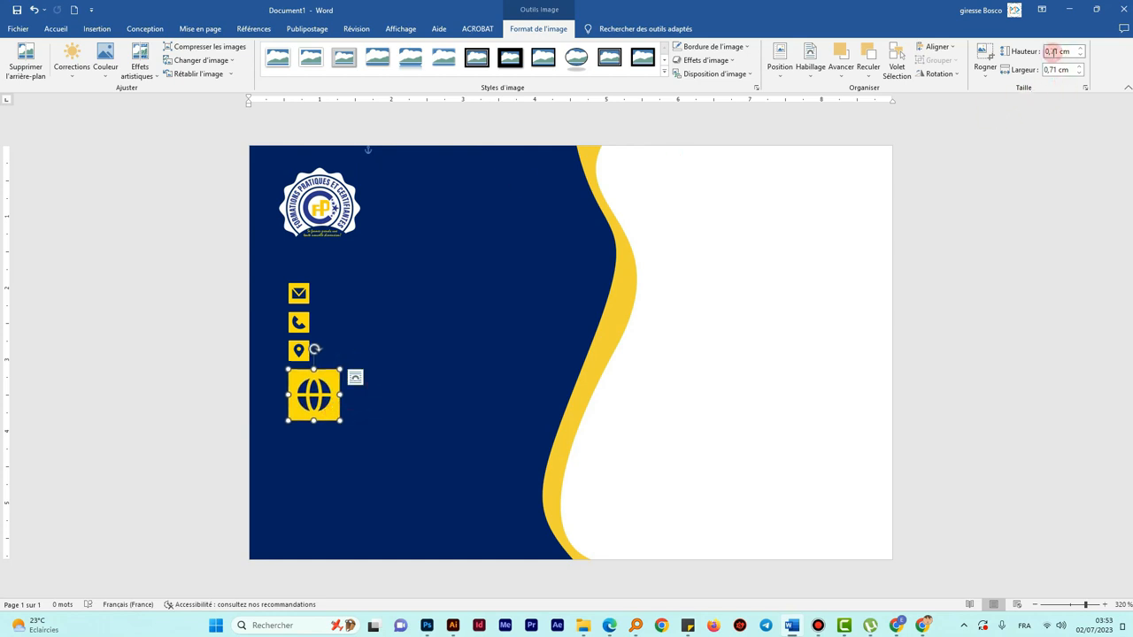
key("Return")
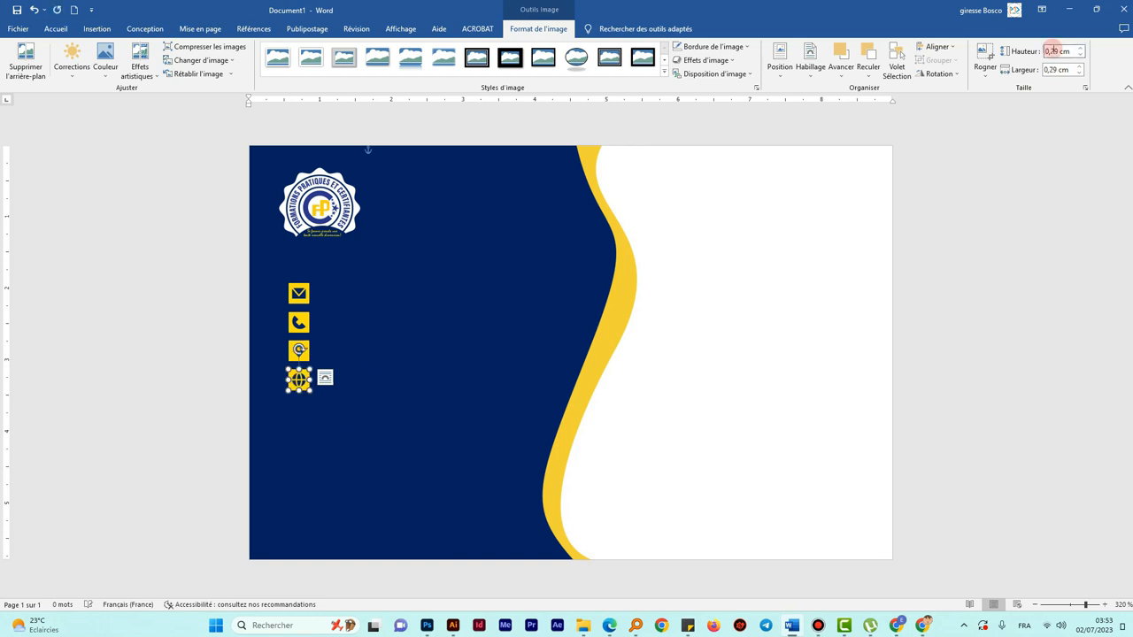
- Move the mail icon directly under the phone icon
left_click(701, 320)
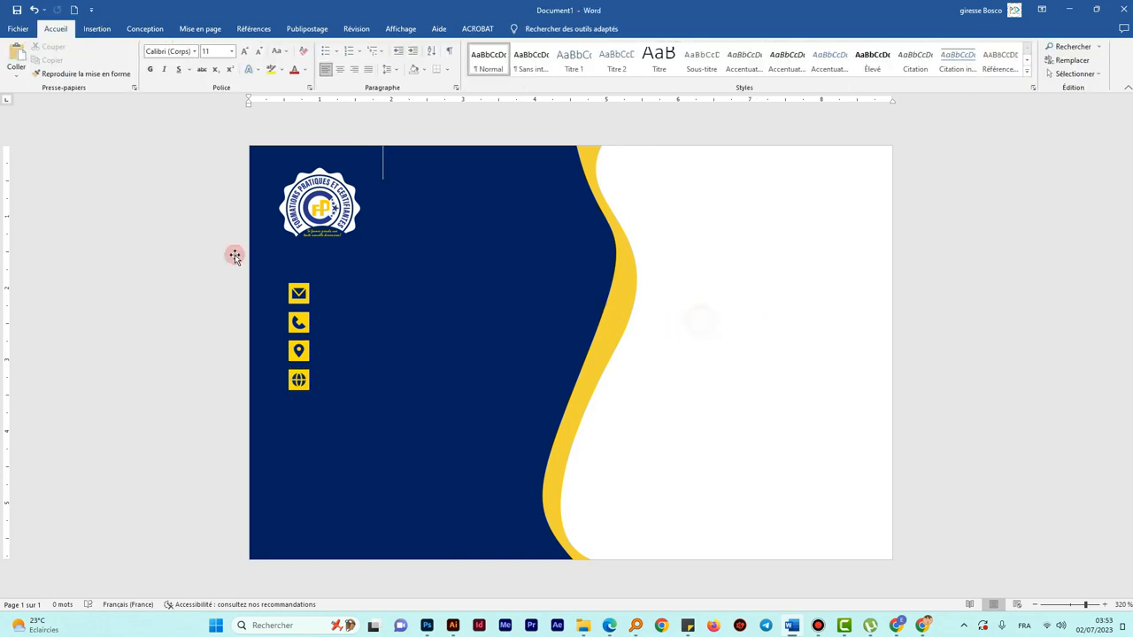
left_click(301, 295)
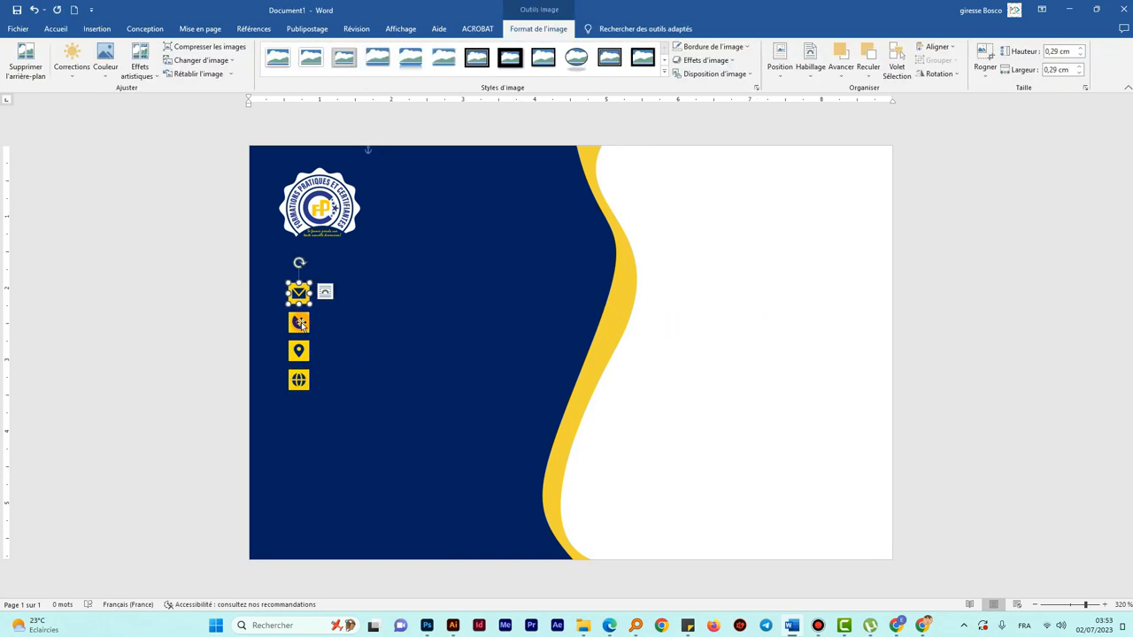
mouse_move(300, 295)
left_mouse_down()
mouse_move(316, 354)
mouse_move(300, 303)
left_mouse_up()
left_click_drag(324, 412, 308, 324)
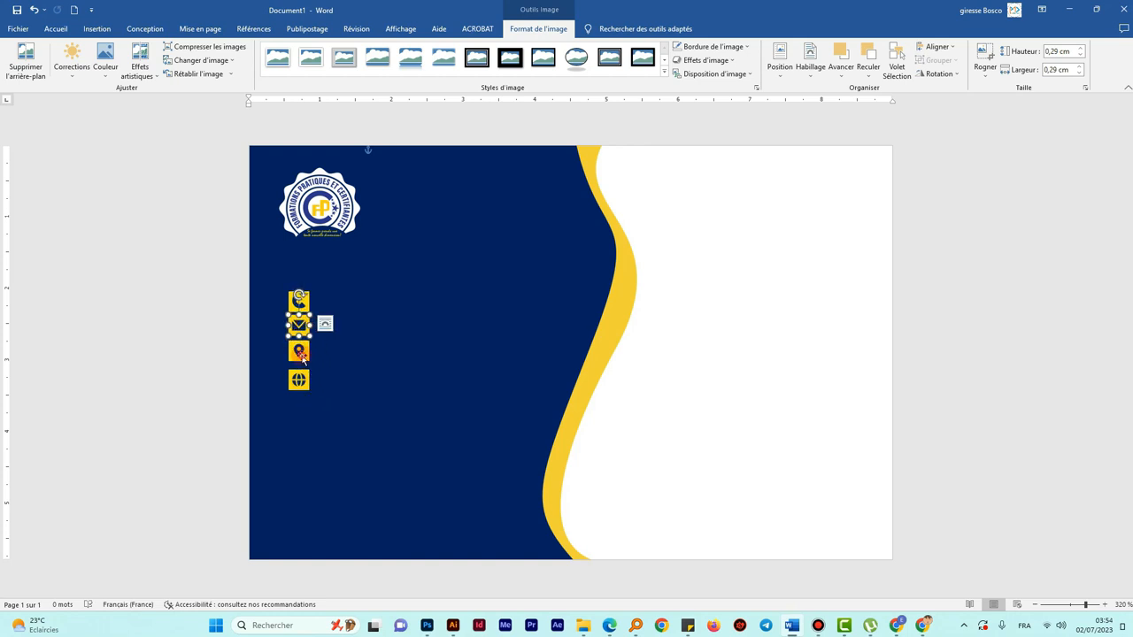
- Select all four contact icons and shift the column slightly down and right
left_click(301, 355)
left_click(299, 380)
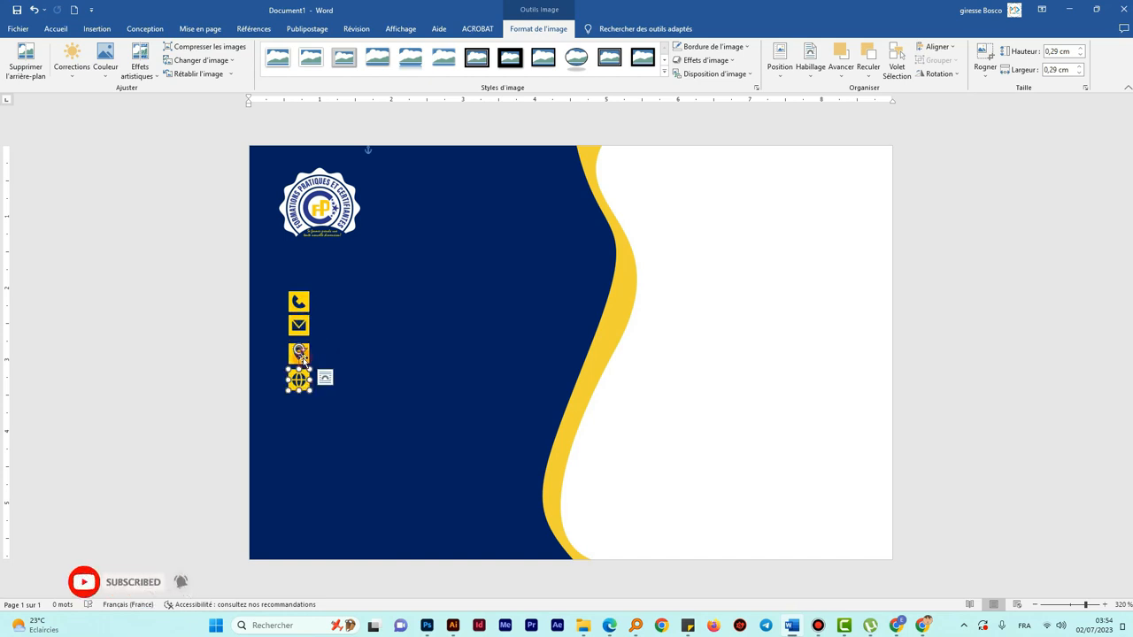
left_click_drag(304, 360, 302, 337)
left_click(304, 330, "shift")
left_click(305, 307, "shift")
left_click_drag(304, 357, 299, 397)
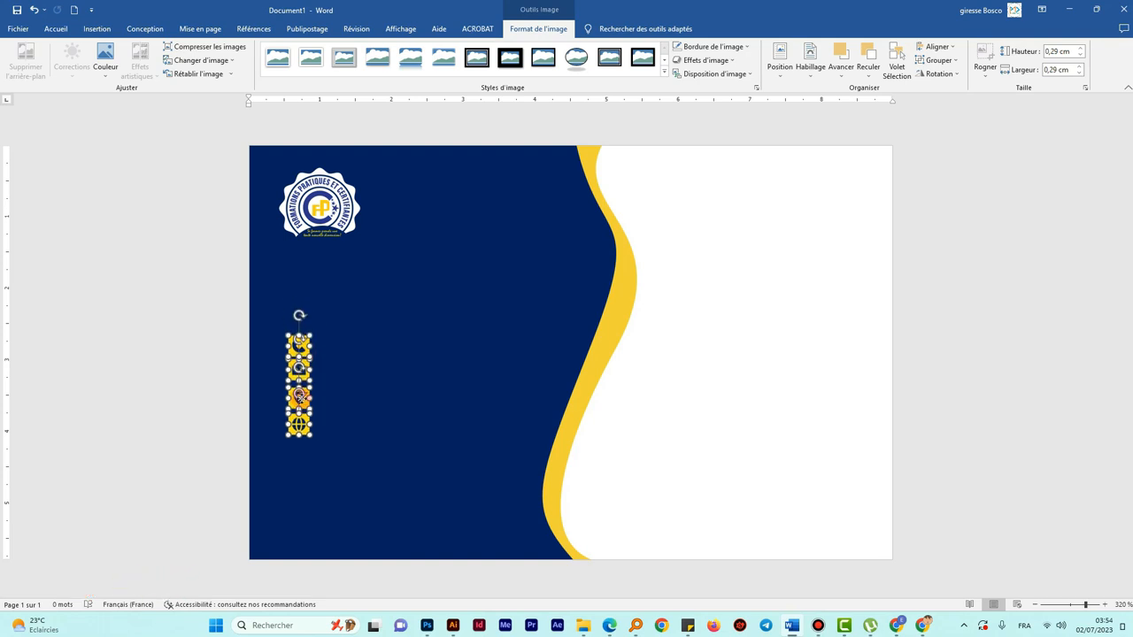
left_click_drag(307, 399, 312, 404)
- Lower the logo a little and reposition the globe and location icons lower on the card
left_click(334, 241)
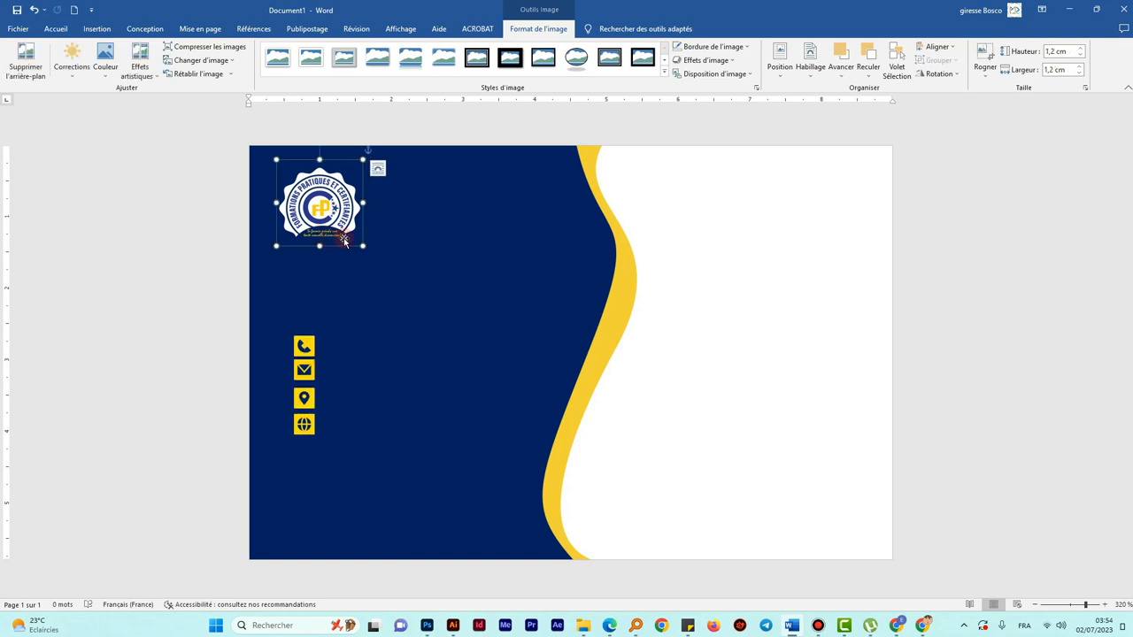
left_click_drag(336, 210, 336, 238)
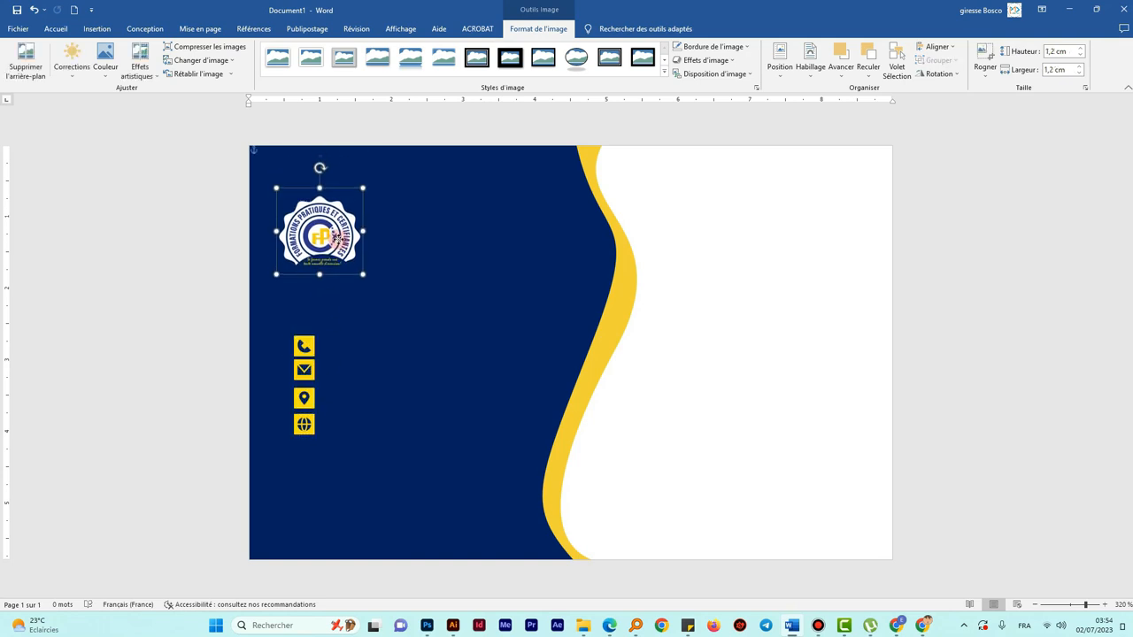
left_click(306, 428)
left_click_drag(303, 429, 302, 449)
mouse_move(306, 396)
left_mouse_down()
mouse_move(306, 408)
mouse_move(308, 375)
left_mouse_up()
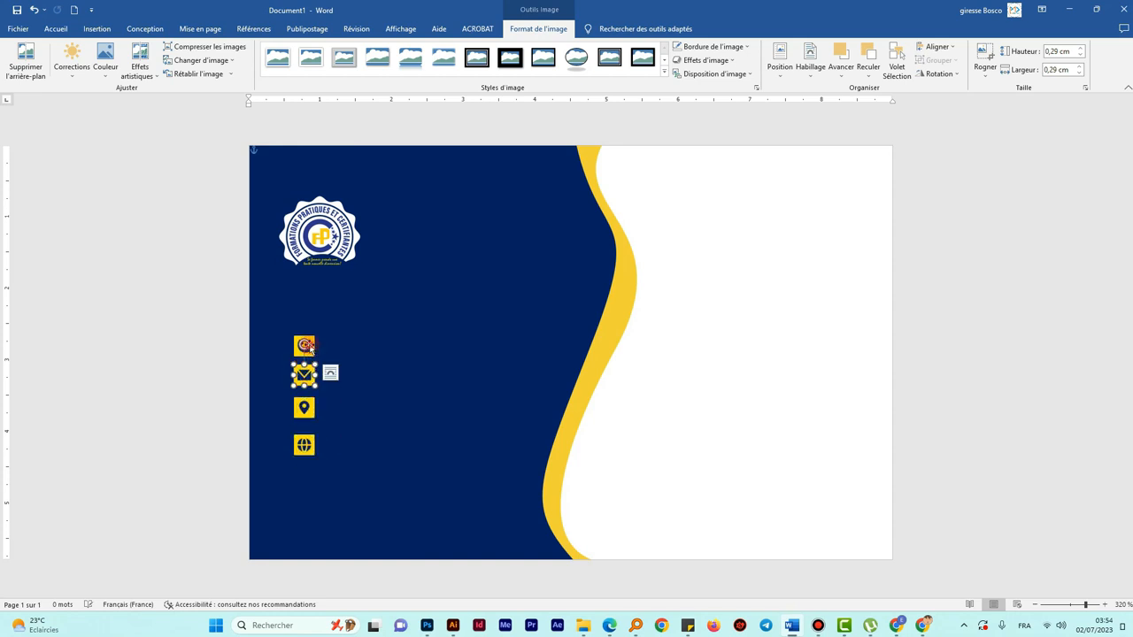
- Distribute the phone, mail, pin and globe icons evenly from top to bottom
left_click(301, 342)
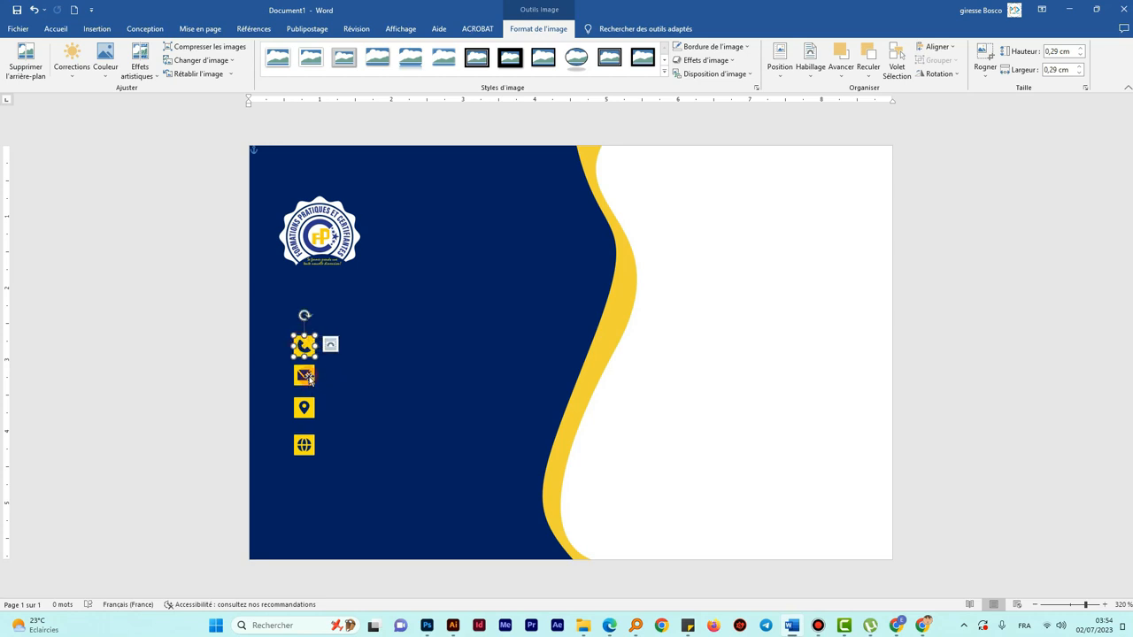
left_click(307, 377, "shift")
left_click(305, 409, "shift")
left_click(303, 446, "shift")
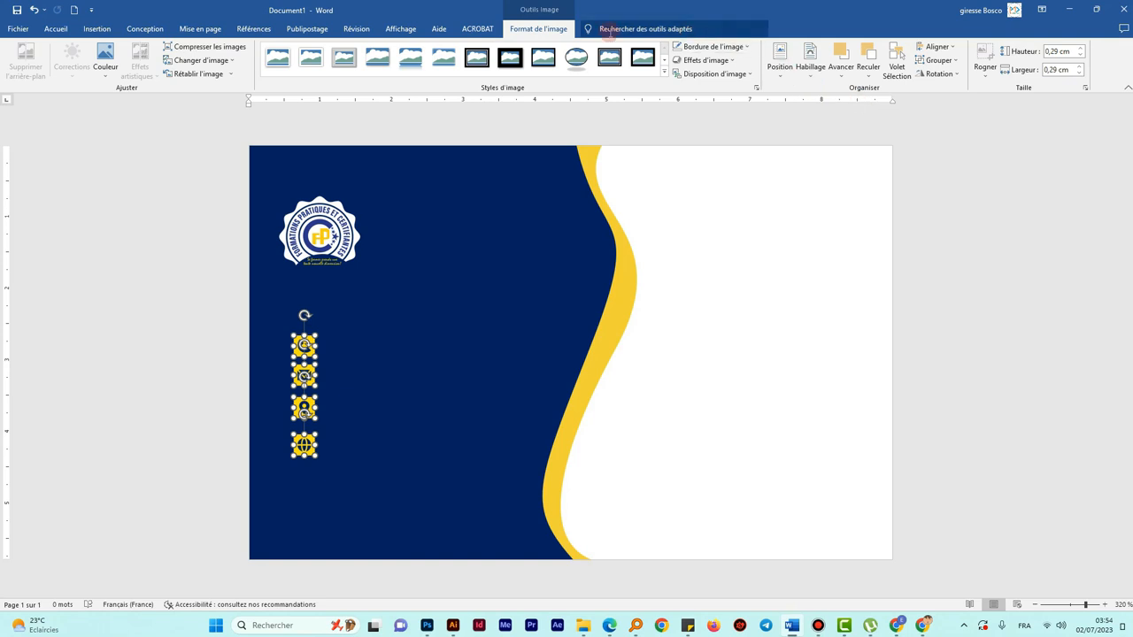
left_click(955, 48)
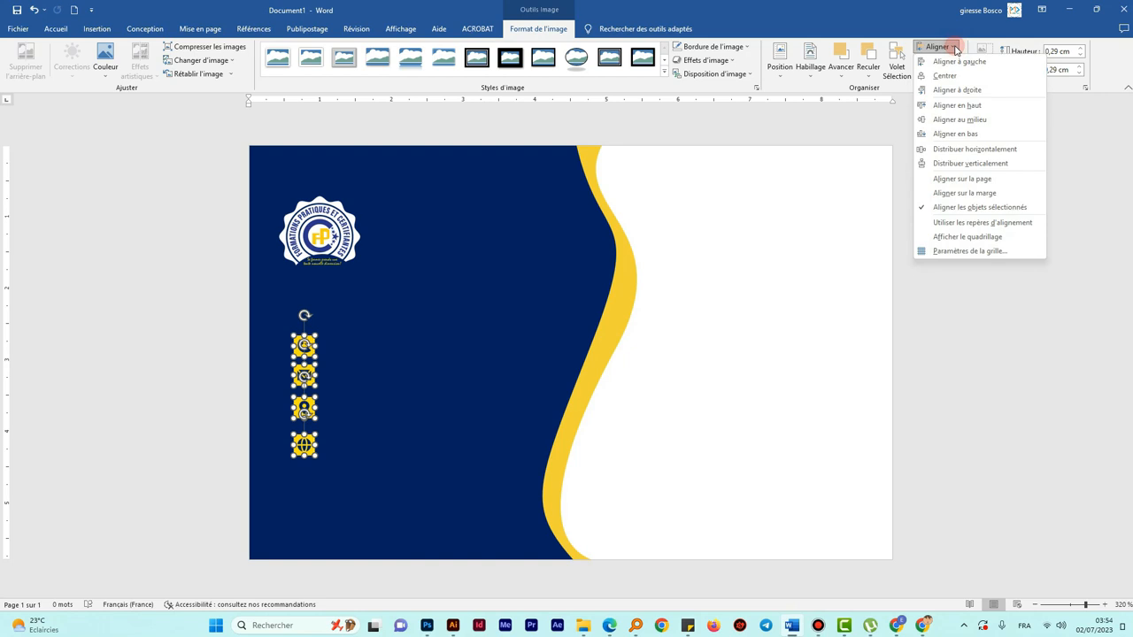
left_click(962, 165)
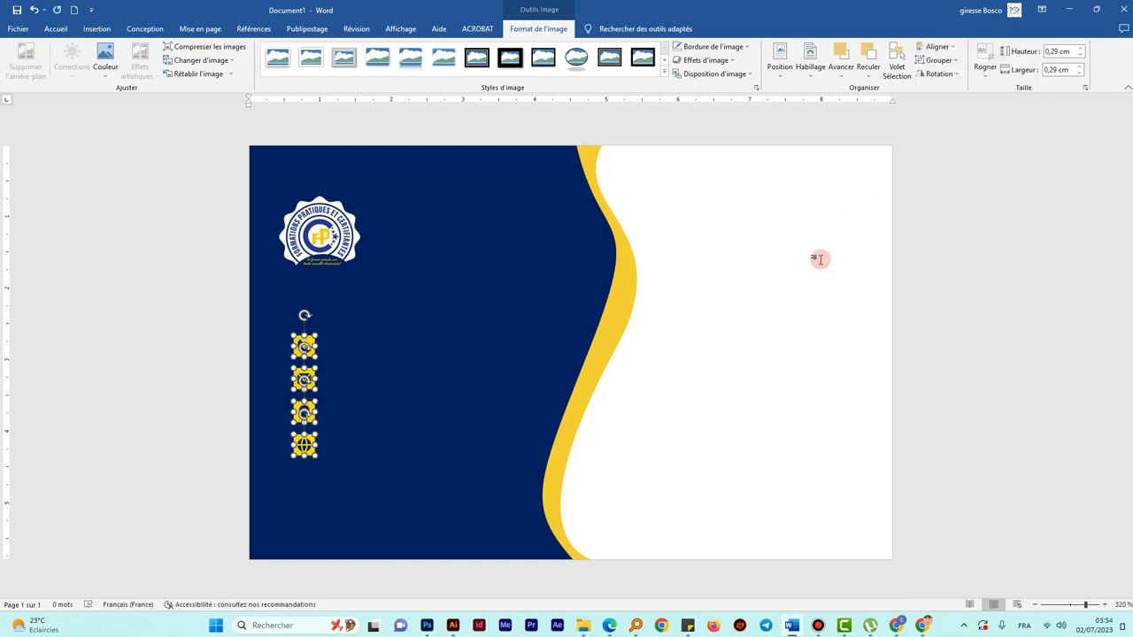
- Align the four contact icons on their left edges
left_click(673, 380)
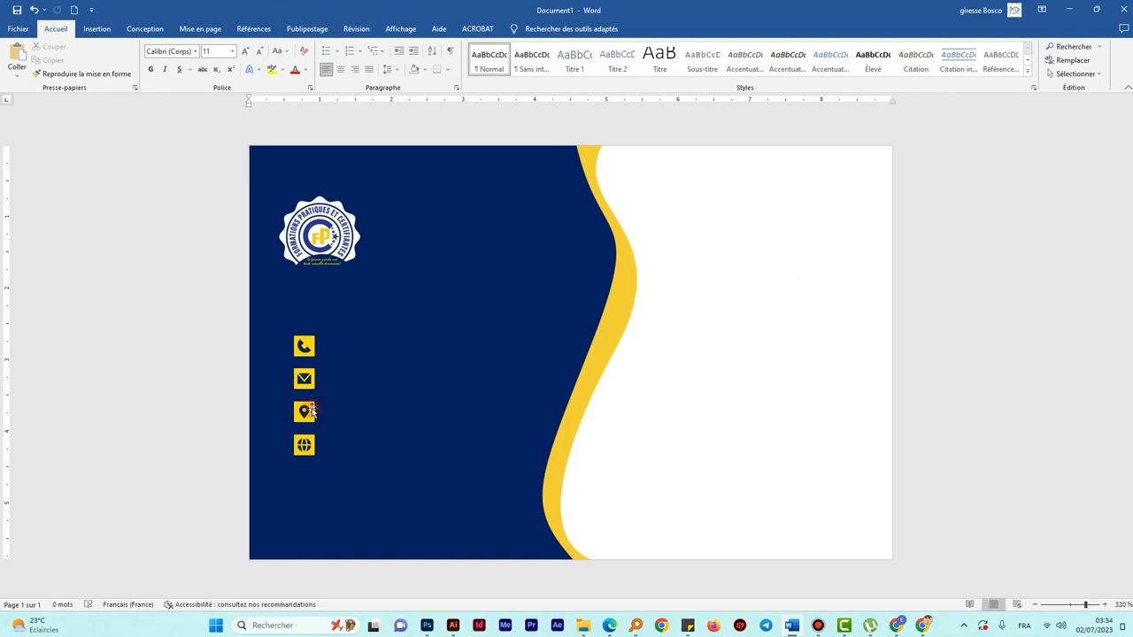
left_click(306, 346)
left_click(303, 379, "shift")
left_click(304, 411, "shift")
left_click(304, 446, "shift")
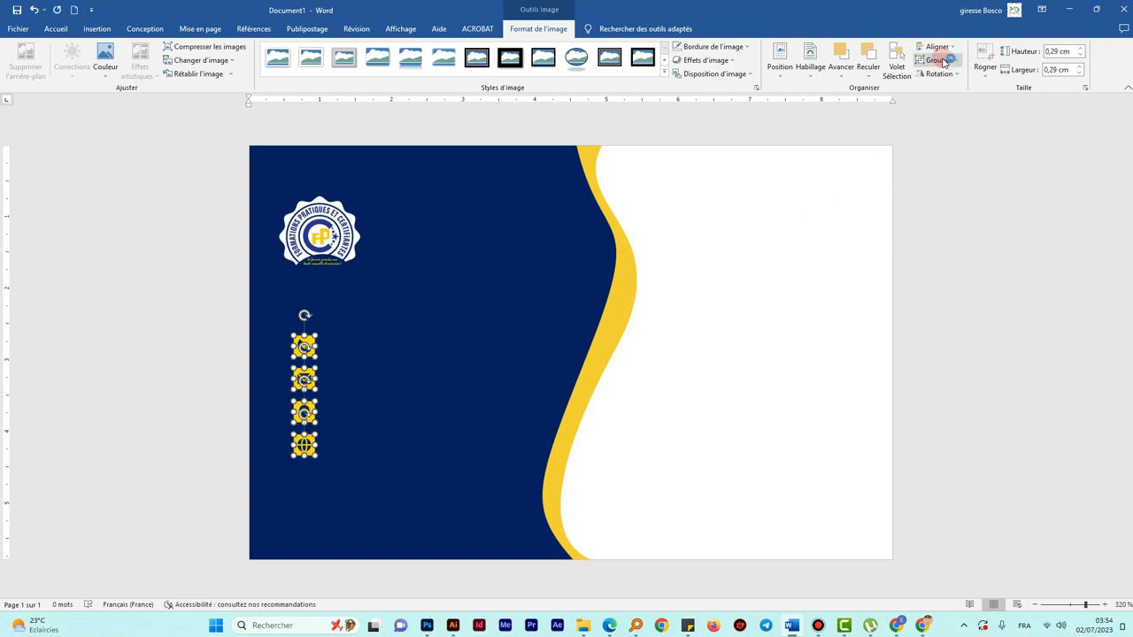
left_click(940, 50)
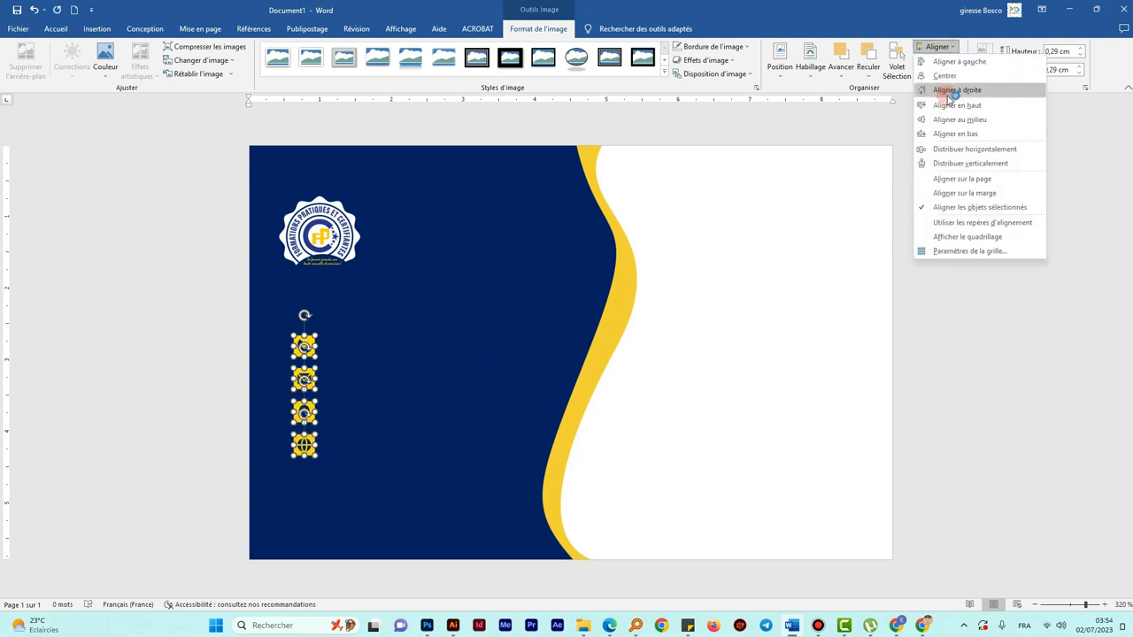
left_click(954, 61)
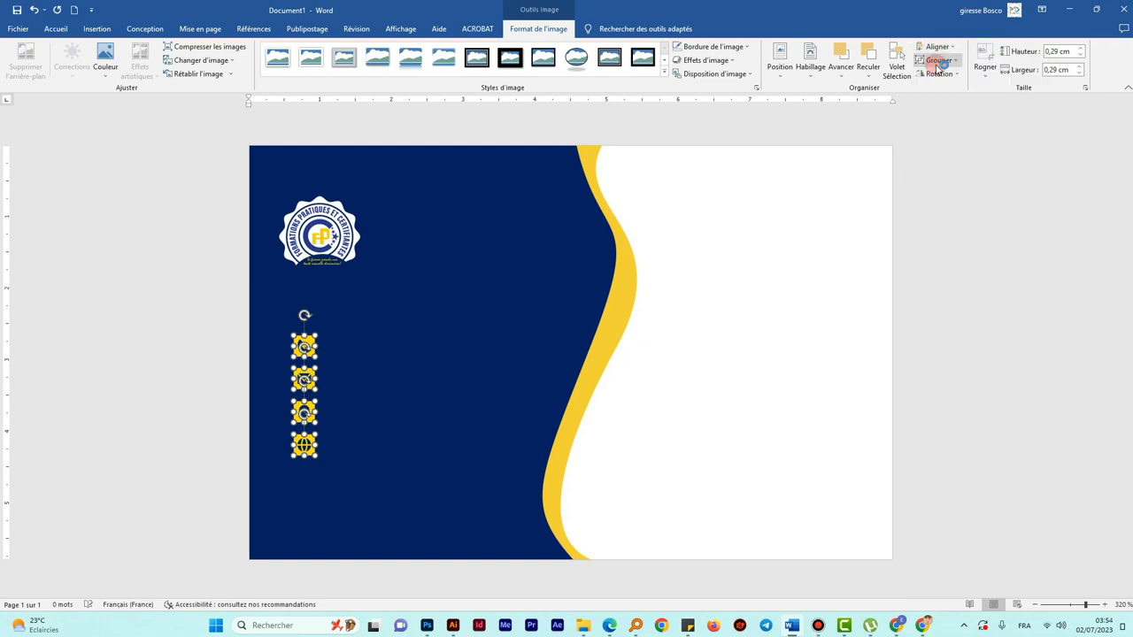
- Nudge the logo slightly to the right
left_click(807, 323)
left_click(317, 236)
left_click_drag(317, 237, 325, 239)
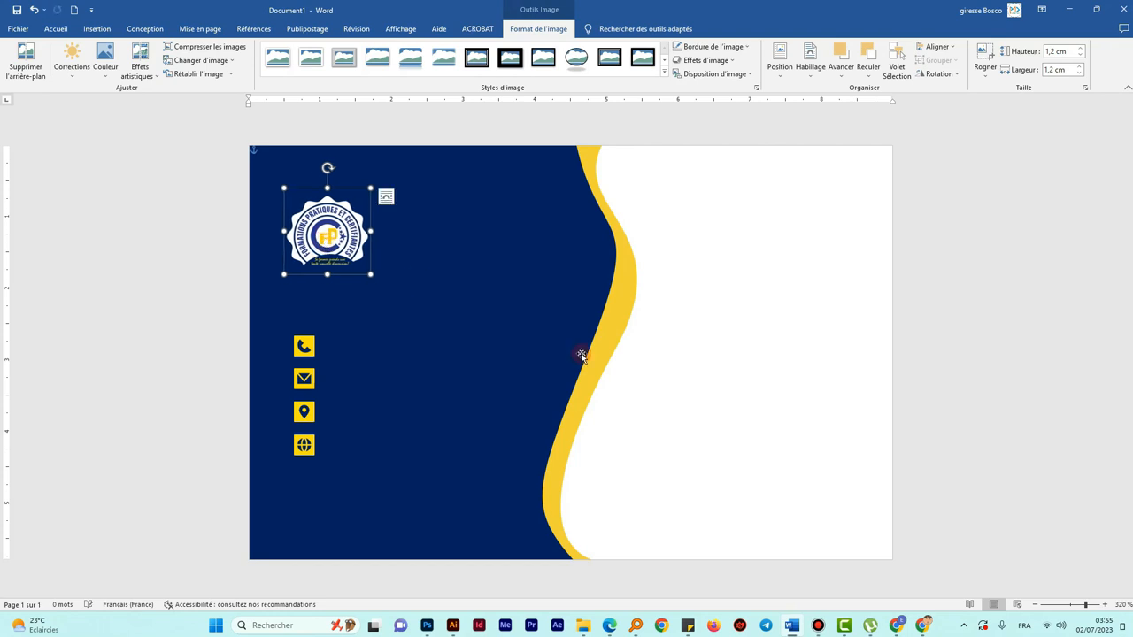
left_click(688, 356)
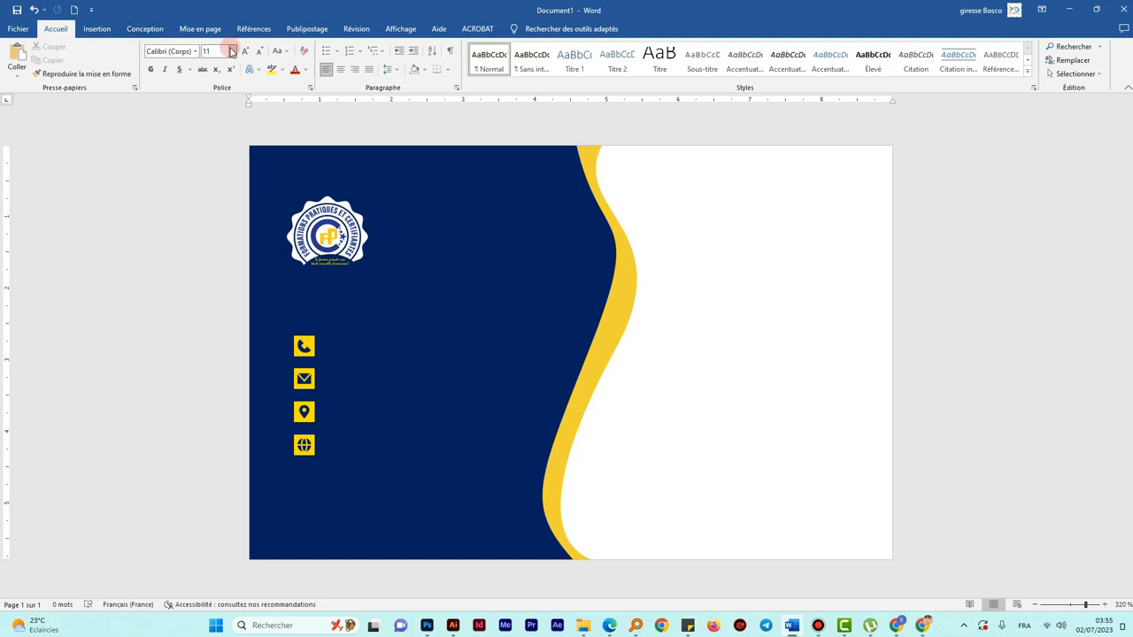
- Draw a text box to the right of the logo and type FORMATION in it
left_click(100, 31)
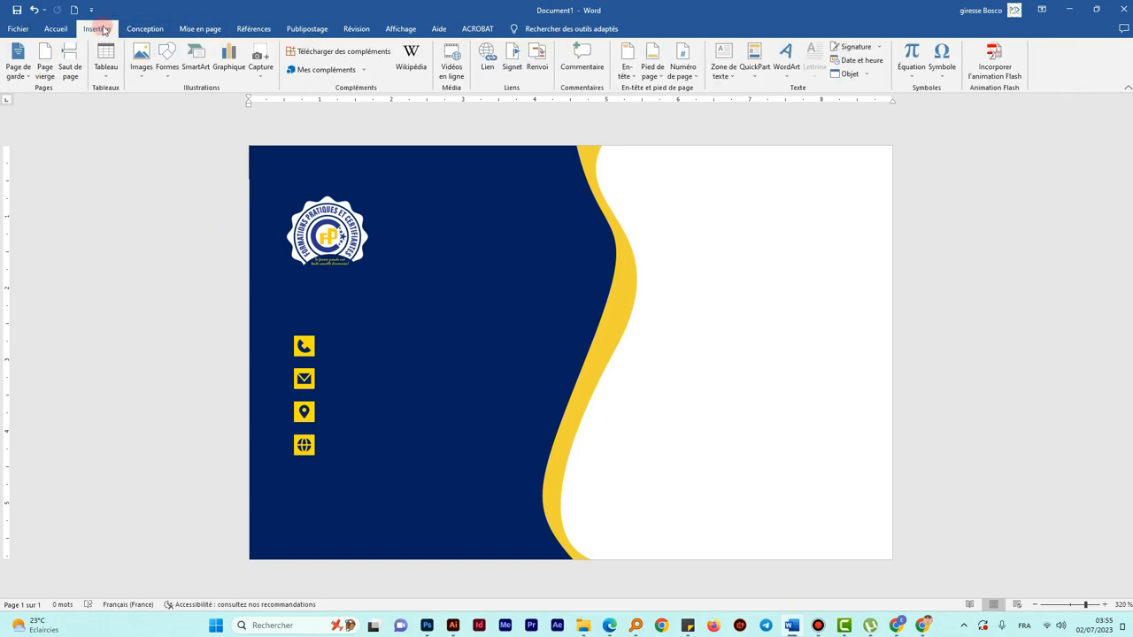
left_click(166, 60)
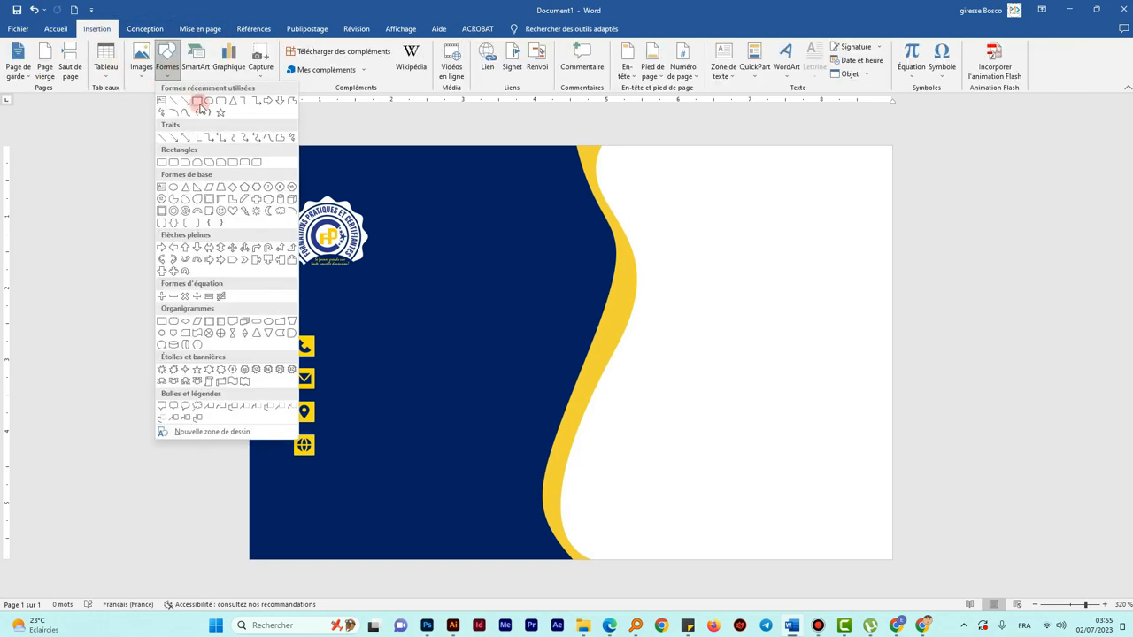
left_click(162, 102)
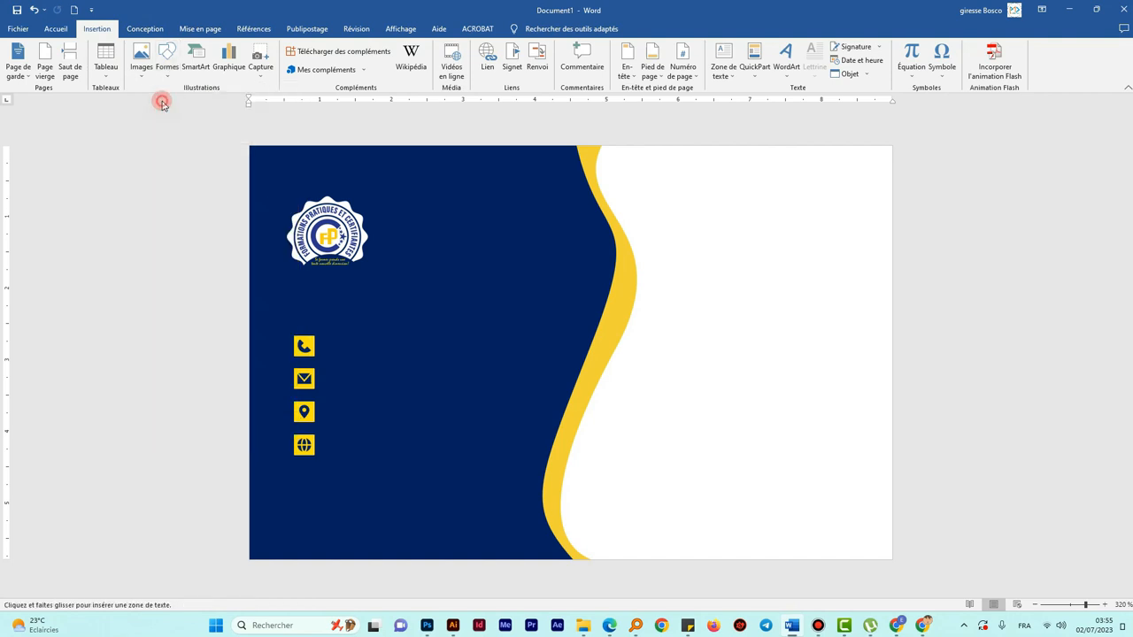
left_click_drag(378, 199, 581, 267)
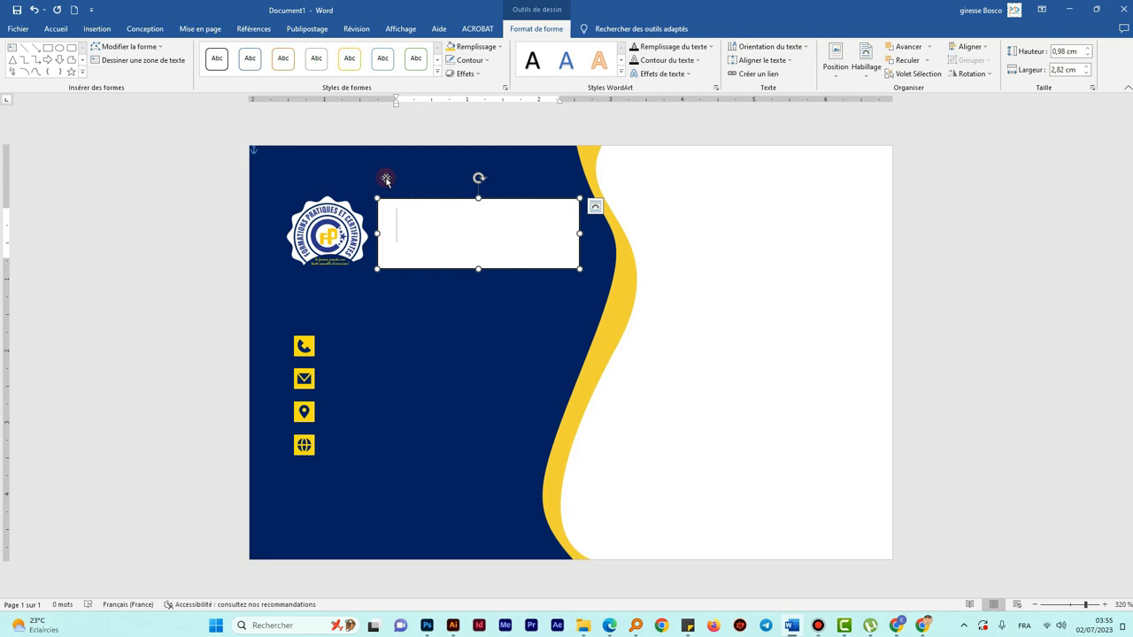
type("F")
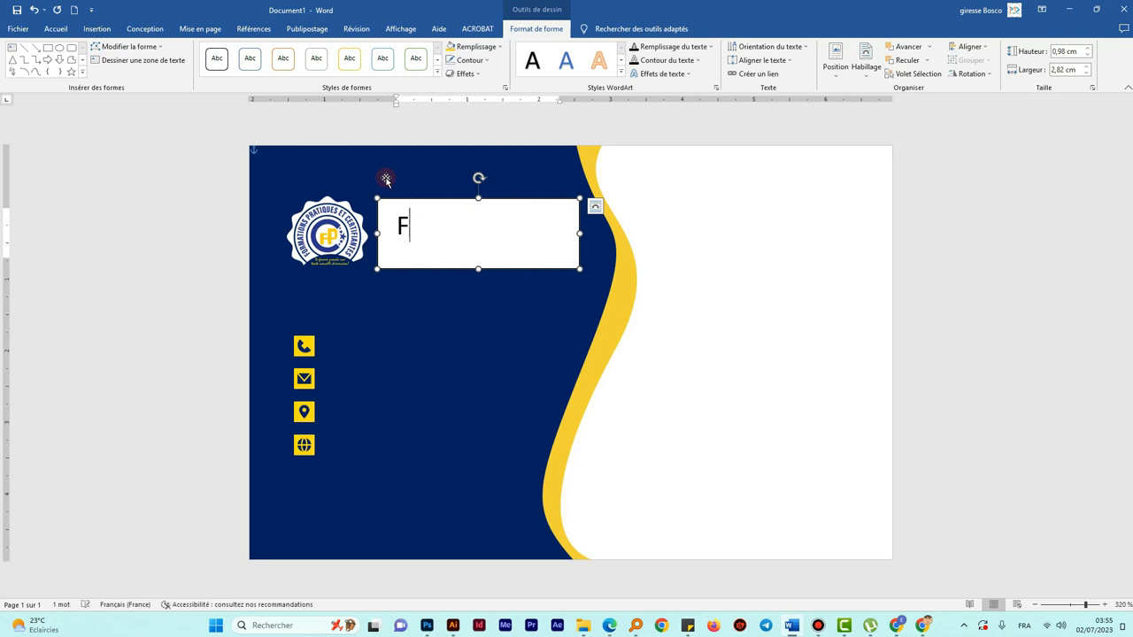
type("OR")
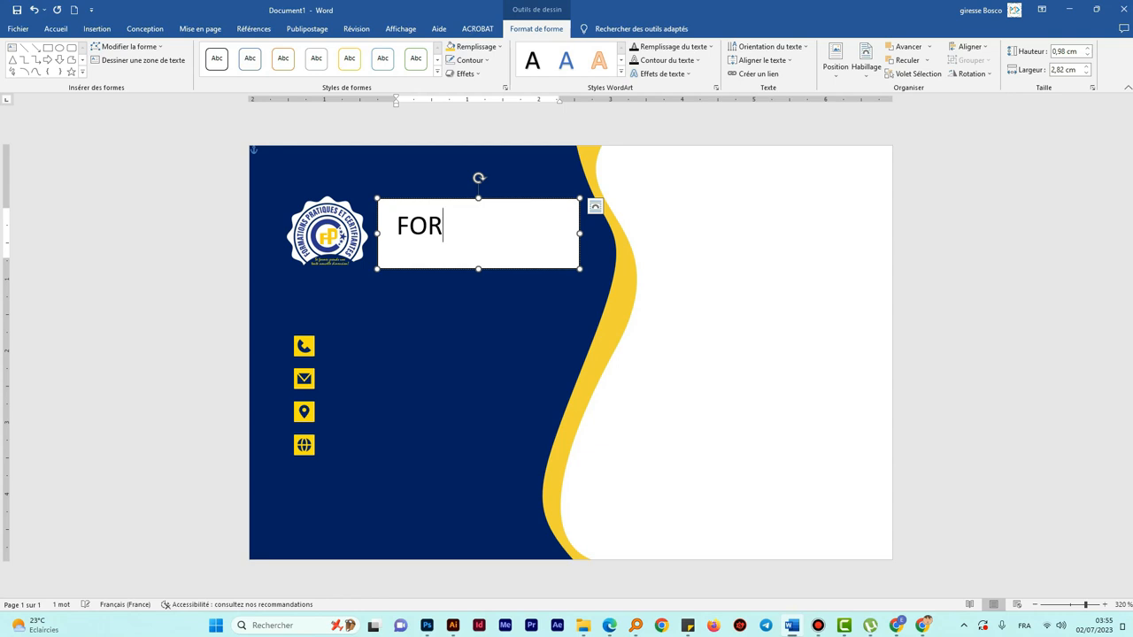
type("MATION")
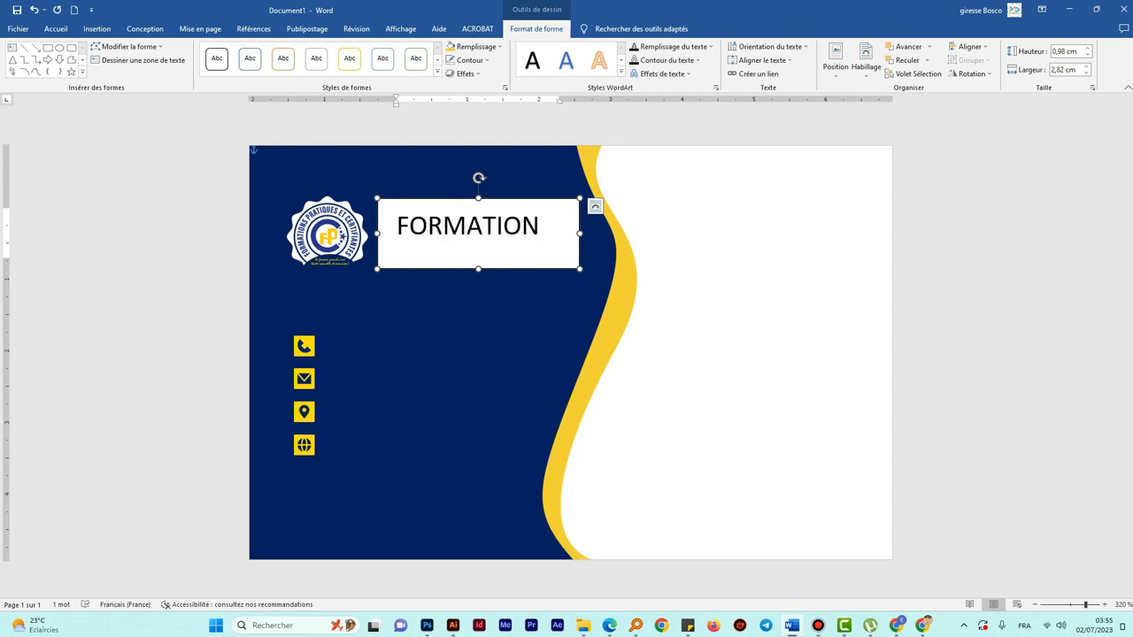
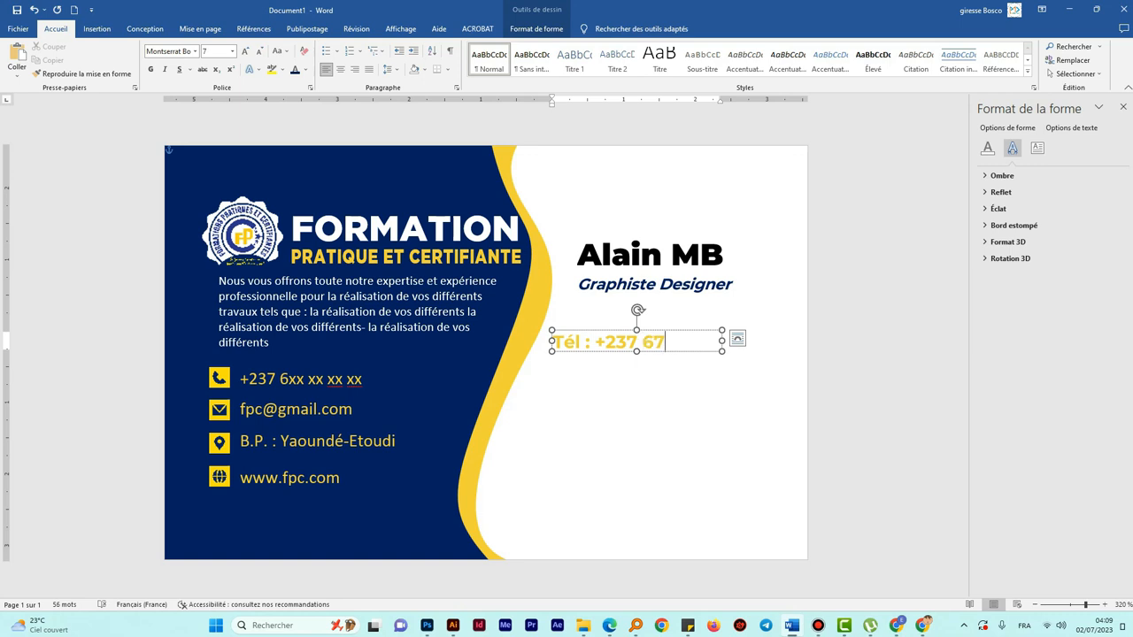
- Finish typing the phone number and make the whole phone line black
left_click(721, 342)
type("xxx xxx")
triple_click(655, 350)
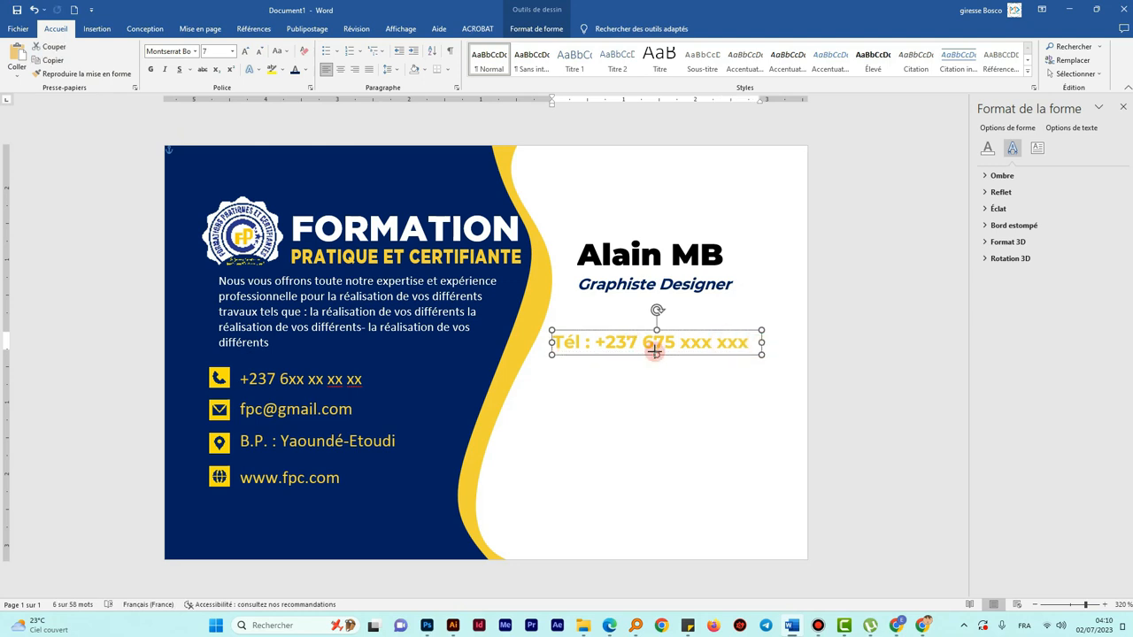
left_click(305, 70)
left_click(306, 109)
- Duplicate the phone text box and place the copy just below the original
left_click(656, 348)
left_click(579, 331)
key("ctrl+c")
key("ctrl+v")
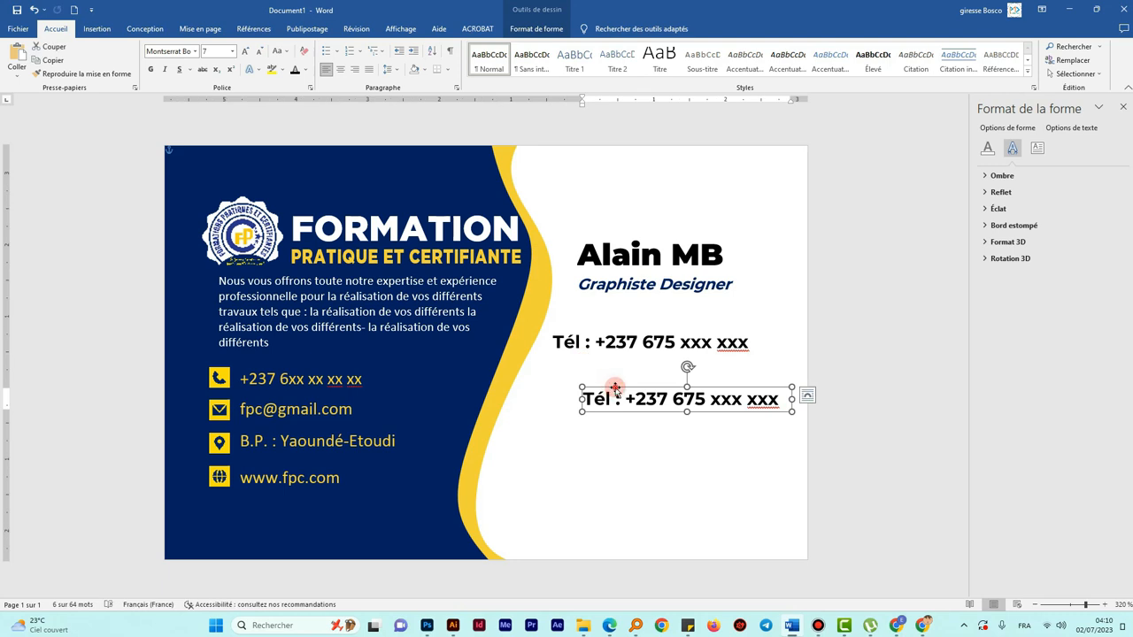
left_click_drag(616, 388, 584, 370)
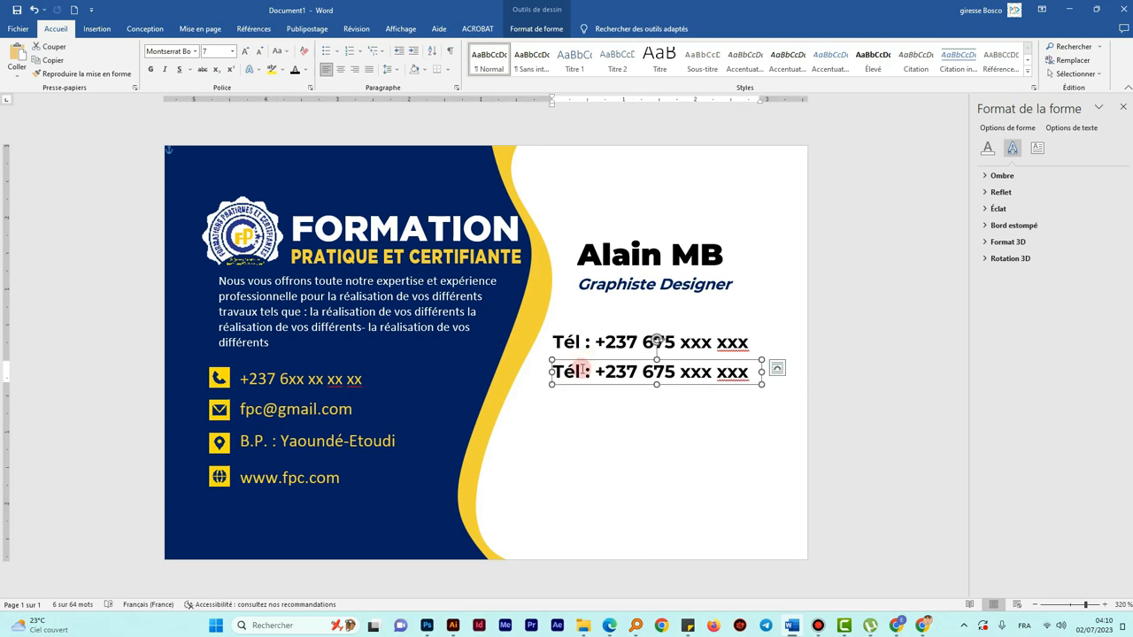
- Remove 'Tél :' from the second line, align it under the digits, and change one digit to 9
left_click_drag(555, 372, 761, 372)
left_click(589, 372)
key("BackSpace")
key("BackSpace")
key("BackSpace")
key("BackSpace")
key("BackSpace")
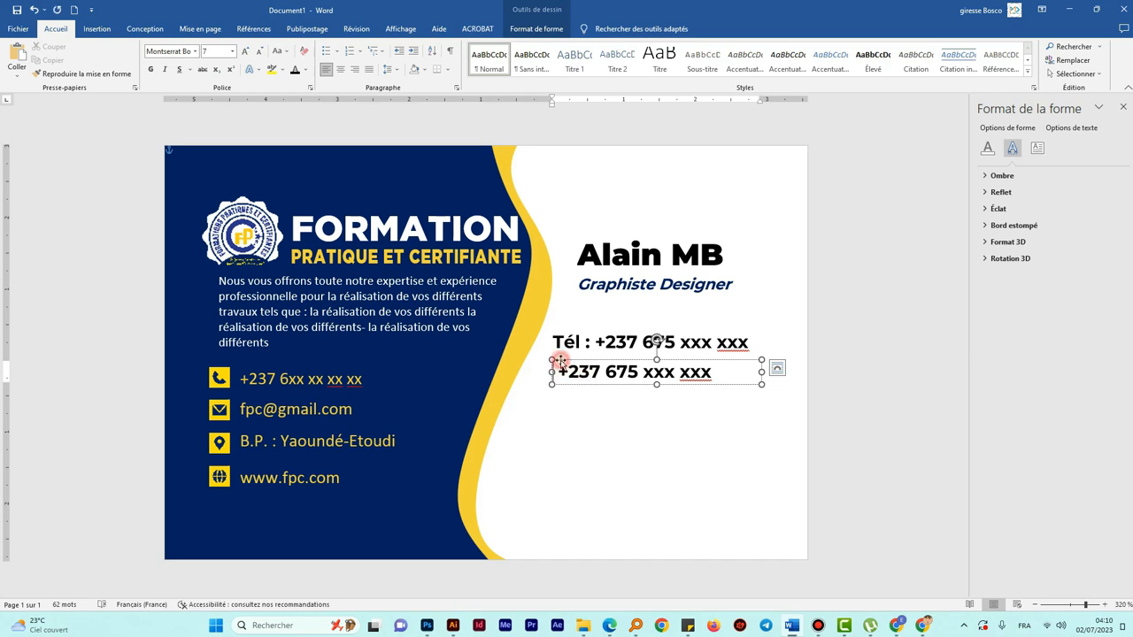
left_click_drag(559, 361, 595, 361)
left_click_drag(797, 372, 753, 371)
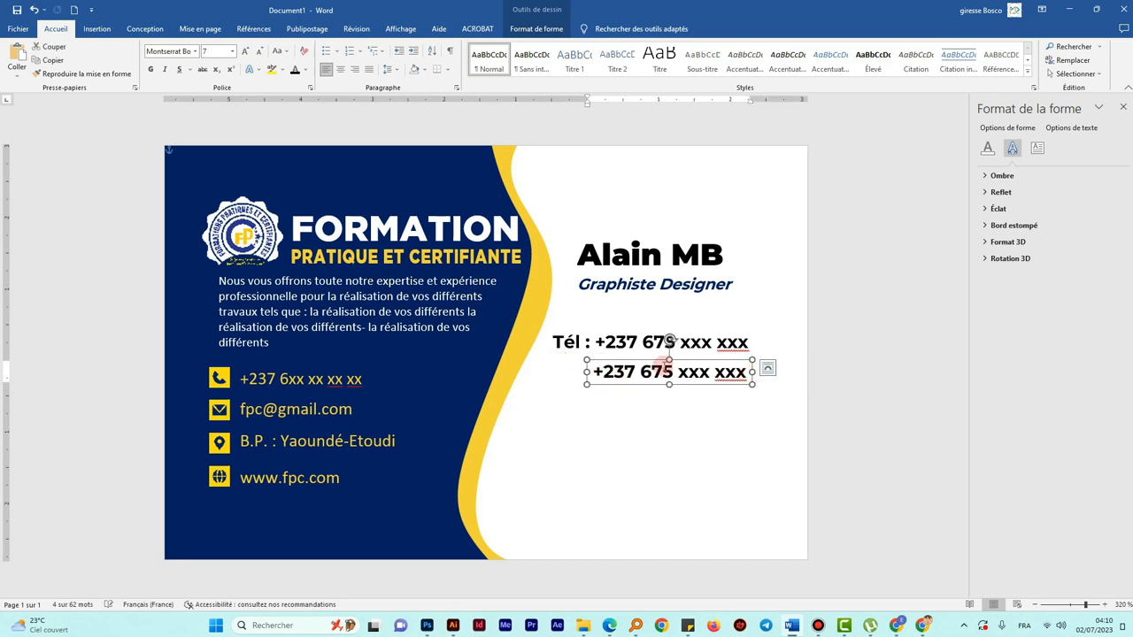
left_click(657, 370)
type("9")
- Ctrl-drag a copy of the phone line below the second number
left_click(758, 435)
left_click(611, 363)
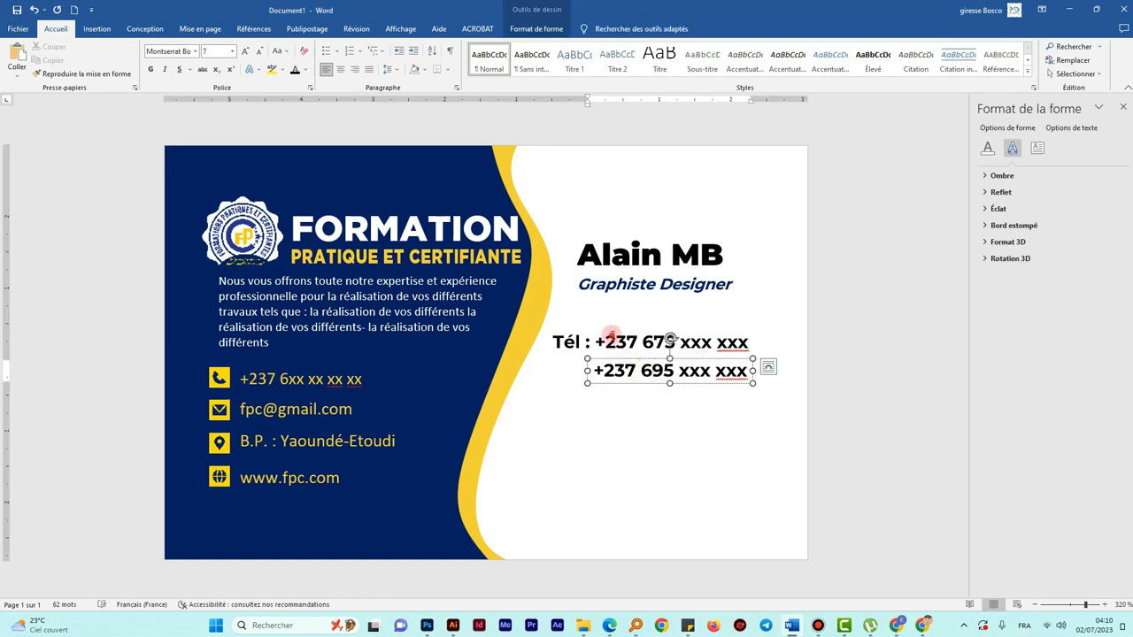
left_click(612, 335)
left_click_drag(609, 329, 607, 388)
- Replace the copied line's text with the 'Email :' label and the e-mail address
triple_click(575, 403)
type("Email")
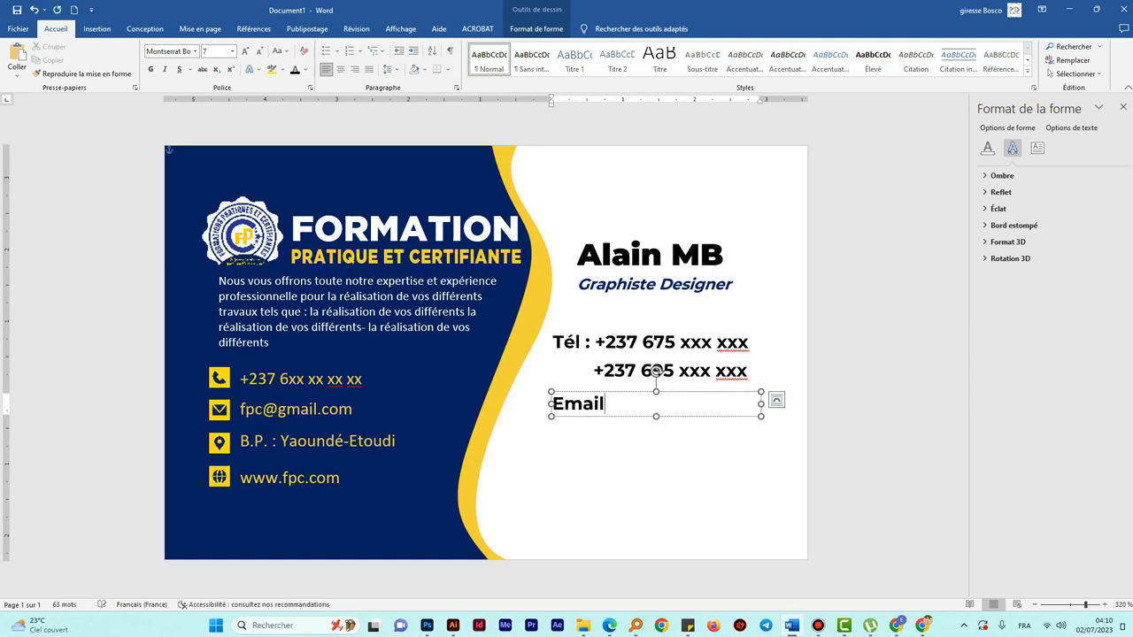
- Format the email line in Montserrat Light italic at size 6, widening its box to one line
triple_click(573, 404)
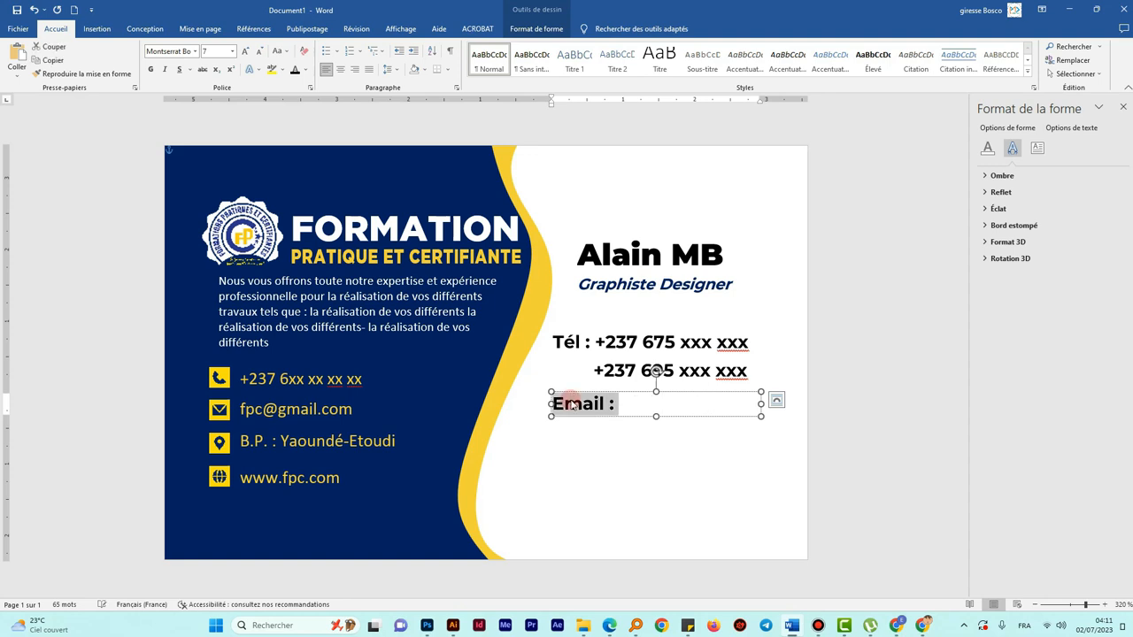
left_click(181, 50)
type("Light")
key("Return")
left_click(153, 73)
left_click(166, 76)
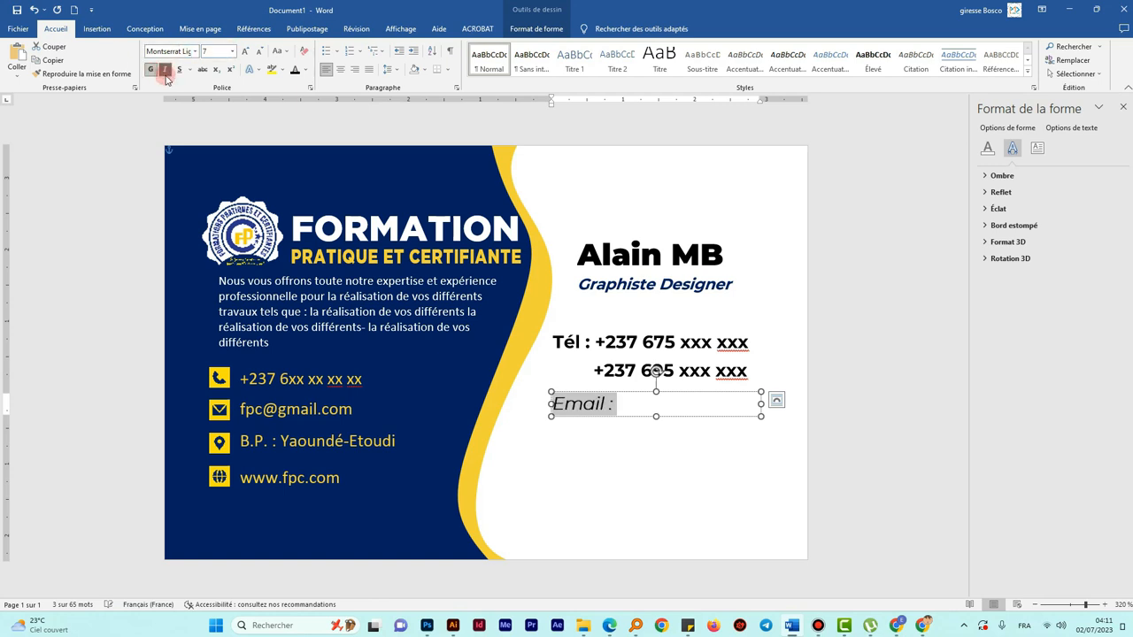
left_click(262, 52)
left_click_drag(550, 404, 528, 403)
- Set the word 'Email' in Montserrat Bold
double_click(550, 403)
type("Bold")
key("Return")
left_click(673, 399)
left_click(716, 434)
- Copy the email line below the first, align it, and change 'gmail' to 'fpc' in the address
left_click(561, 402)
left_click_drag(551, 392, 503, 397)
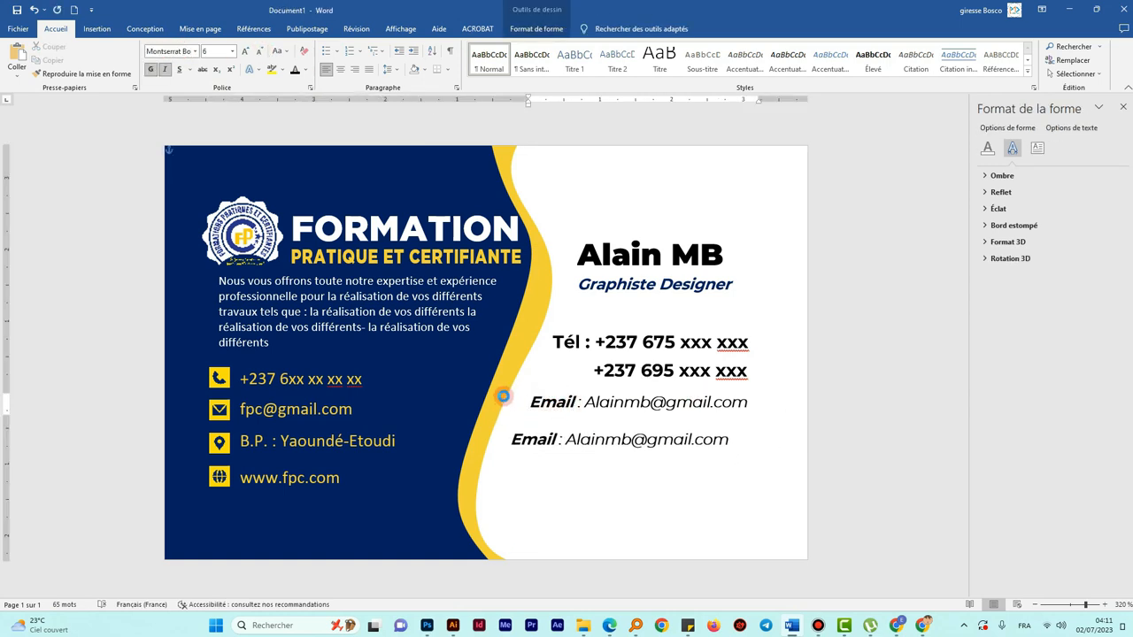
left_click_drag(547, 428, 540, 426)
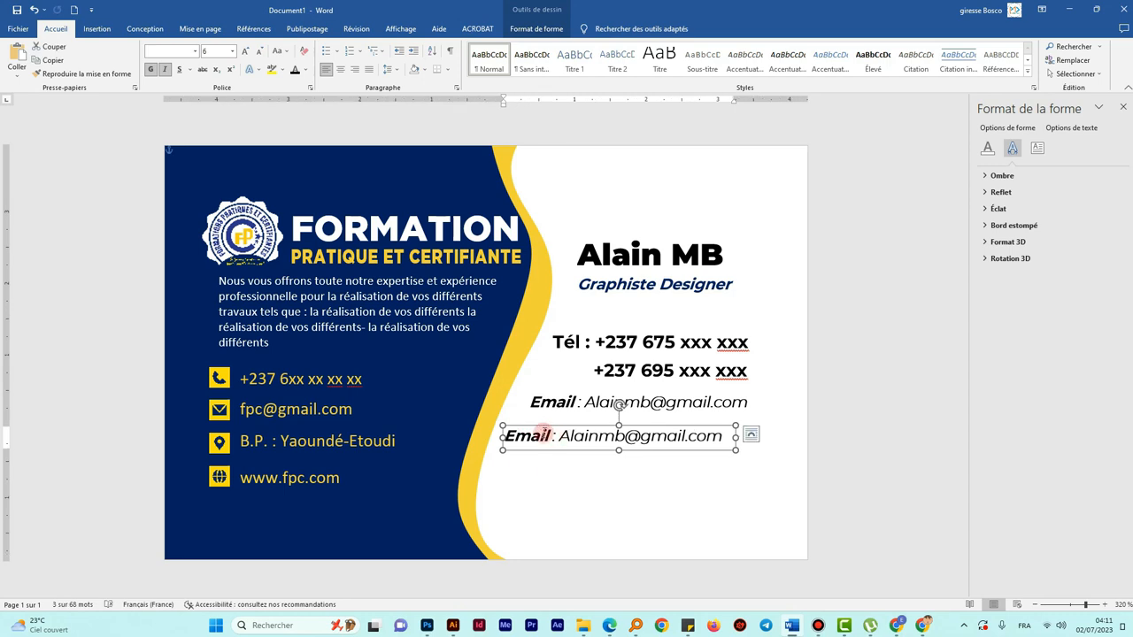
left_click_drag(537, 429, 558, 422)
left_click(587, 428)
left_click_drag(662, 428, 709, 428)
type("fpc")
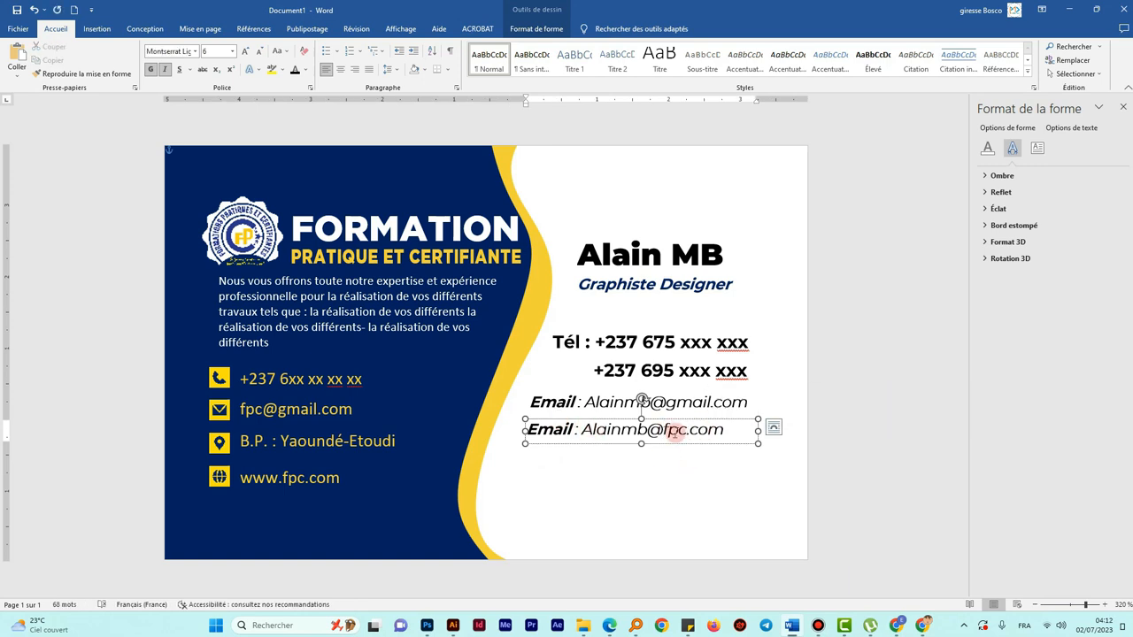
left_click(643, 466)
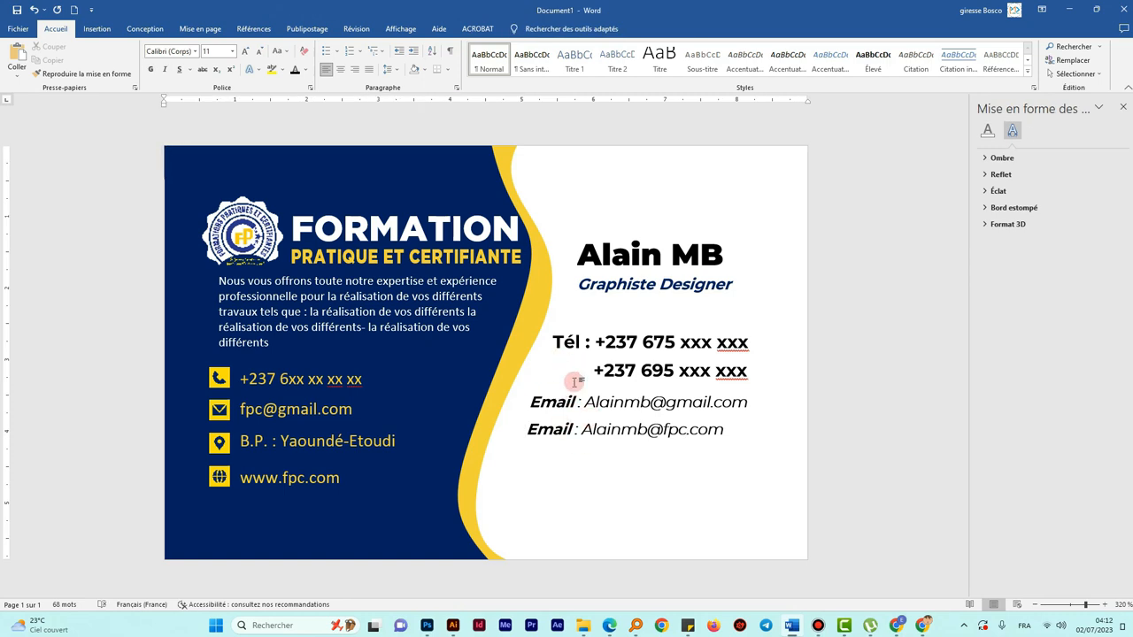
- Copy the email line below the fpc line and relabel it 'Facebook'
left_click(567, 343)
left_click(564, 401)
left_click_drag(564, 397, 539, 448)
double_click(541, 457)
type("Facebook")
key("ctrl+z")
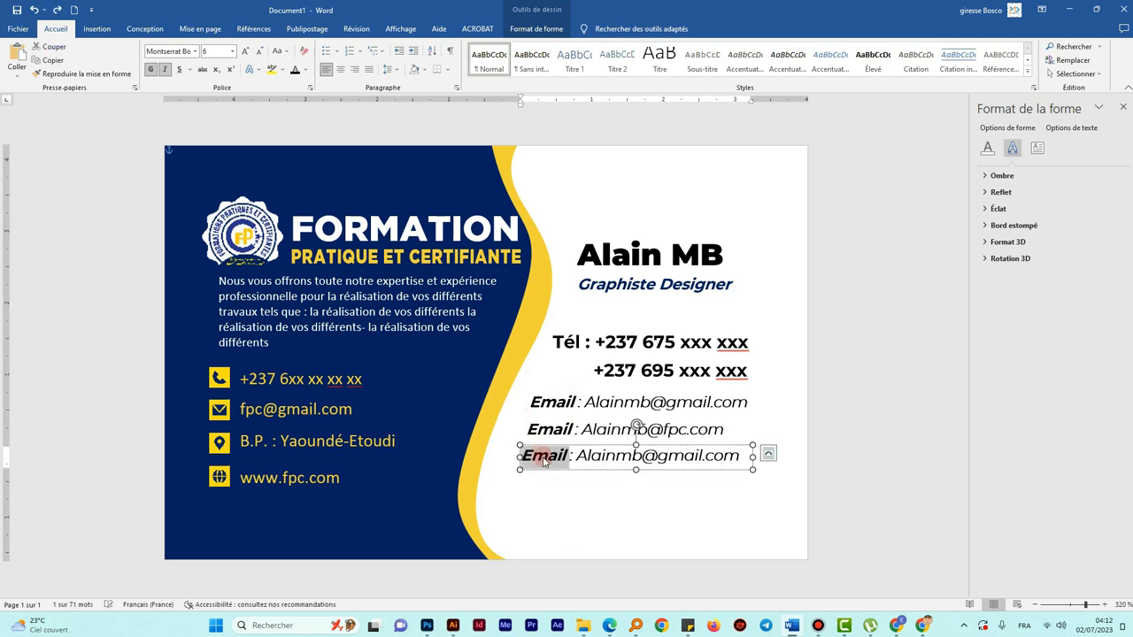
type("Facebook :")
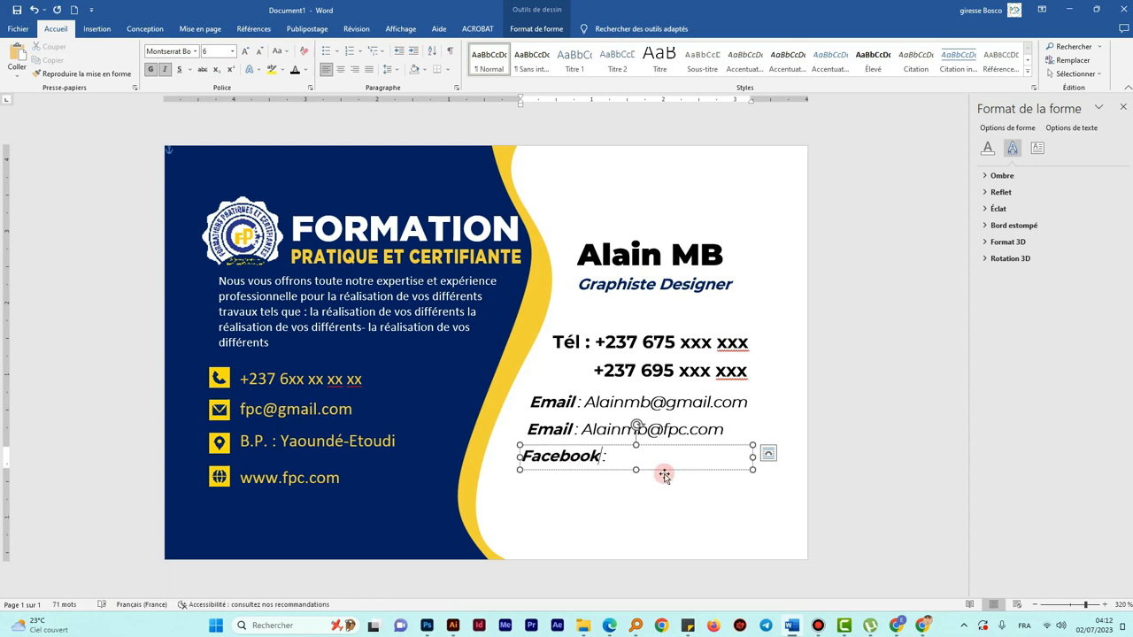
key("ctrl+v")
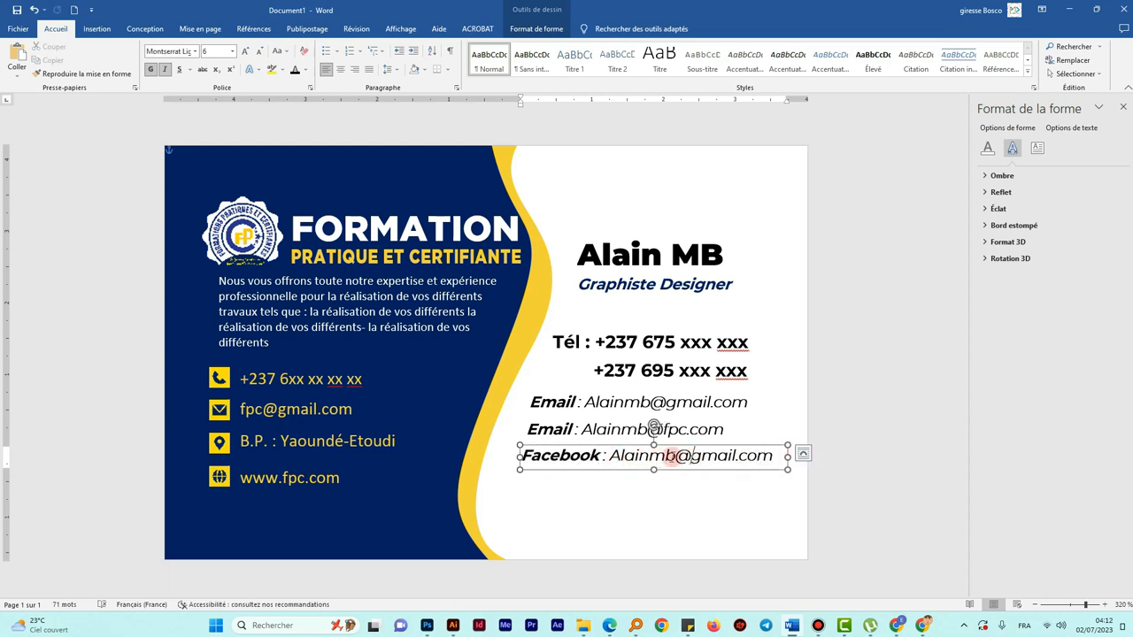
double_click(686, 456)
left_click(670, 456)
left_click_drag(673, 457, 765, 459)
key("BackSpace")
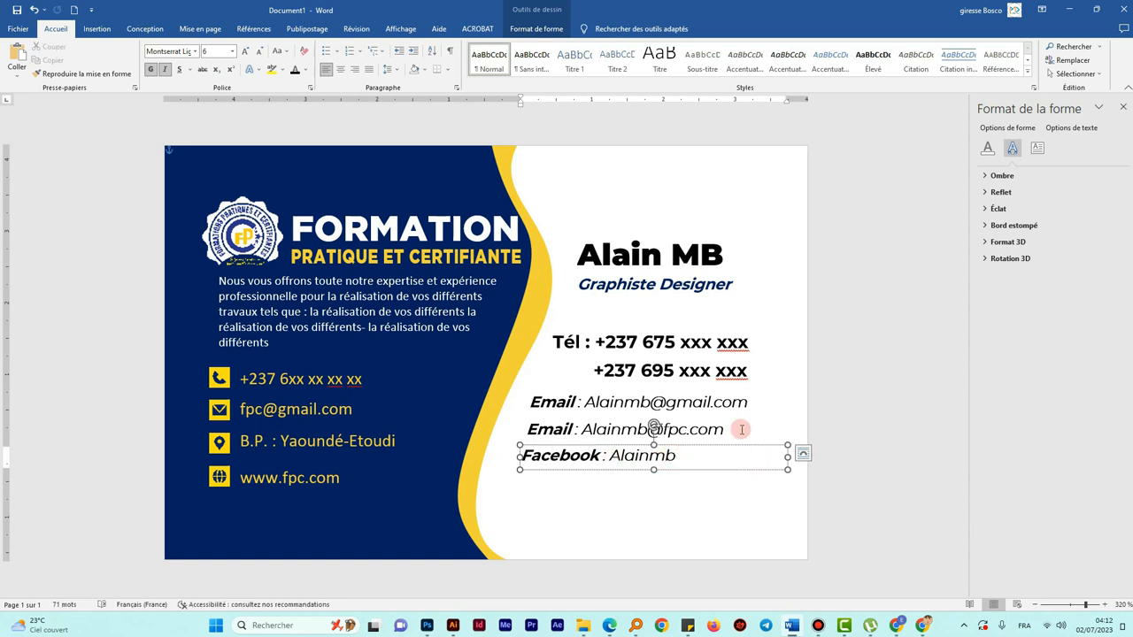
left_click(625, 501)
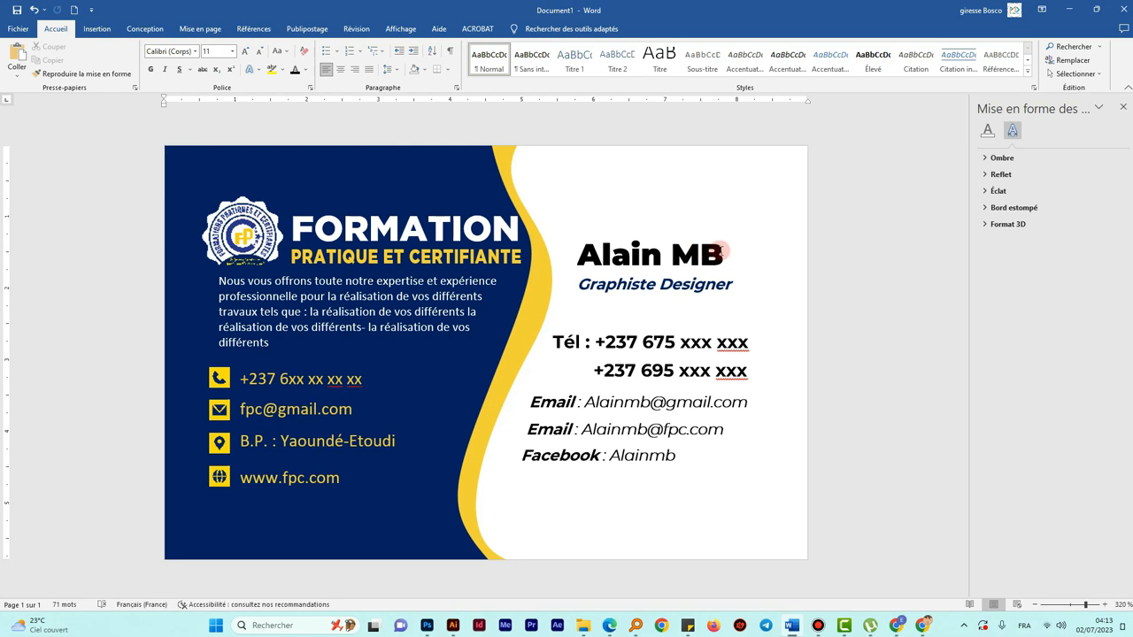
left_click(103, 29)
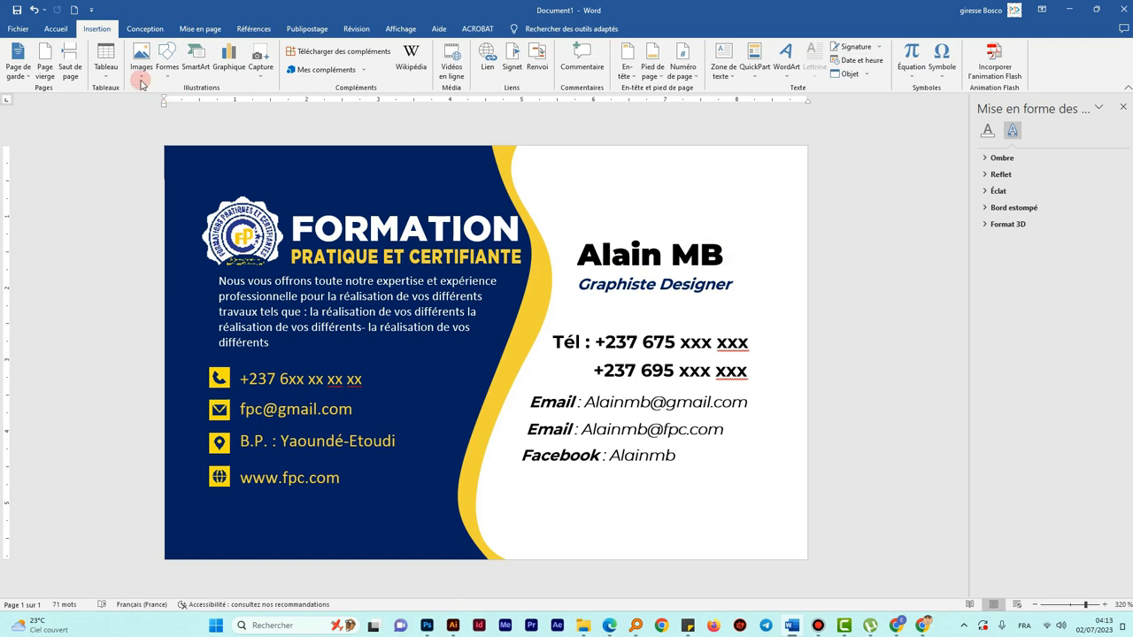
- Draw a rectangle over the card sized 8,5 cm wide by 5,5 cm high
left_click(163, 79)
left_click(195, 100)
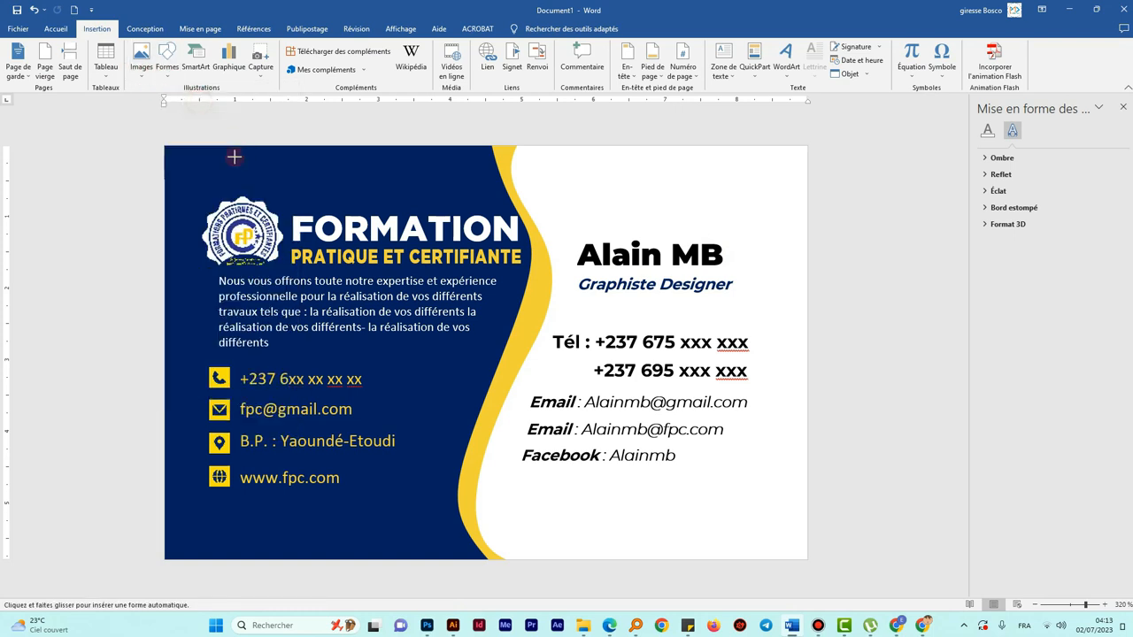
left_click_drag(185, 159, 788, 547)
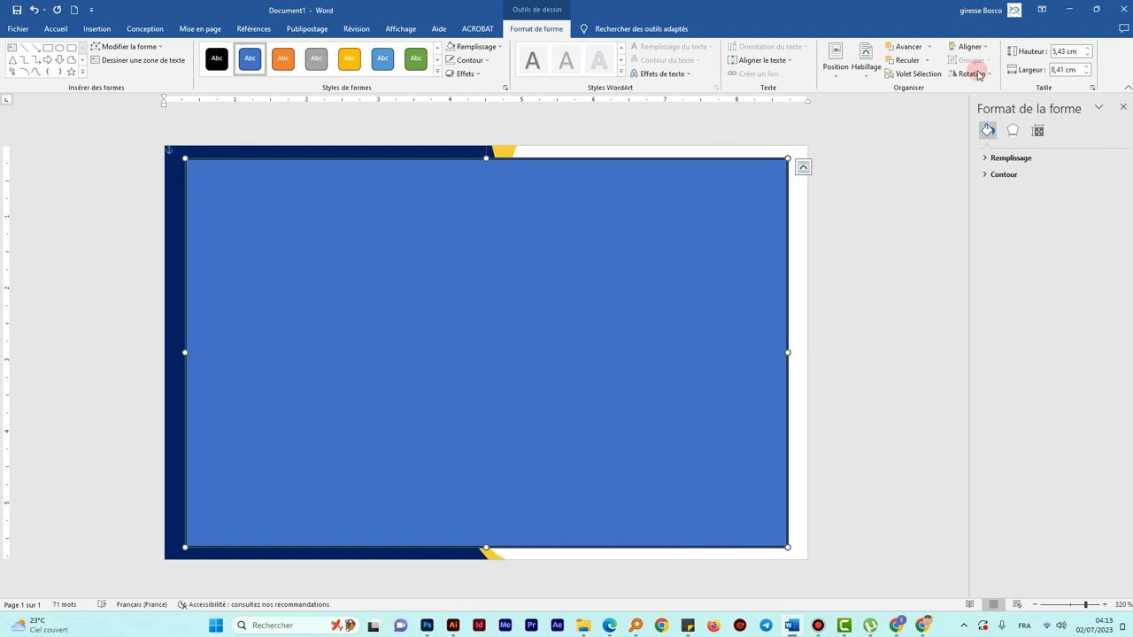
left_click(1057, 69)
left_click_drag(1056, 69, 1065, 85)
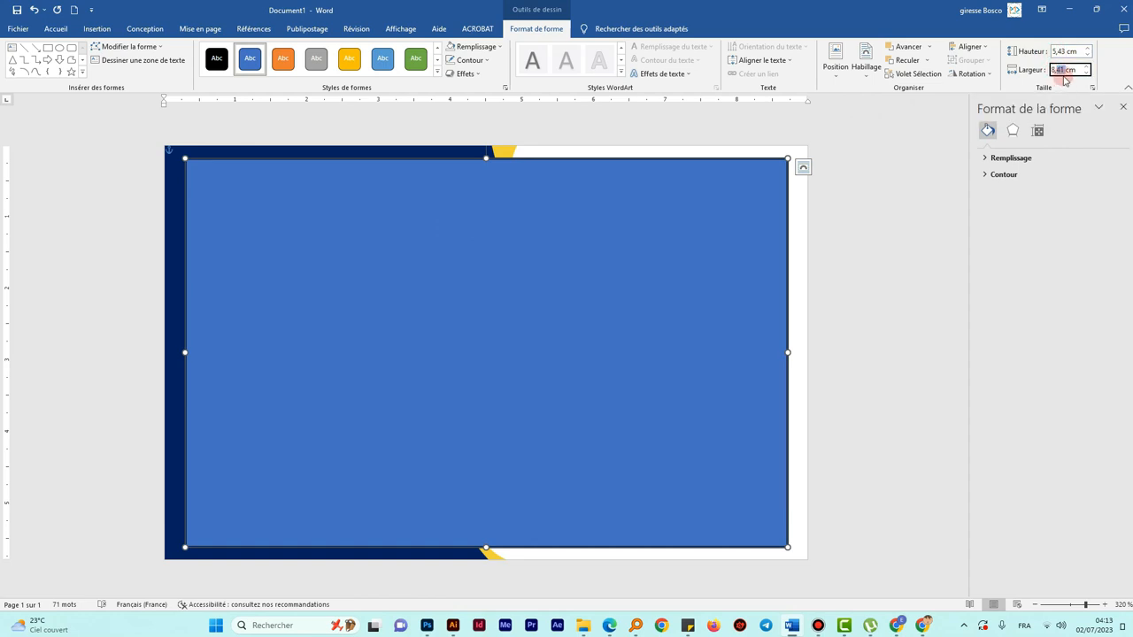
type("8,5")
key("Return")
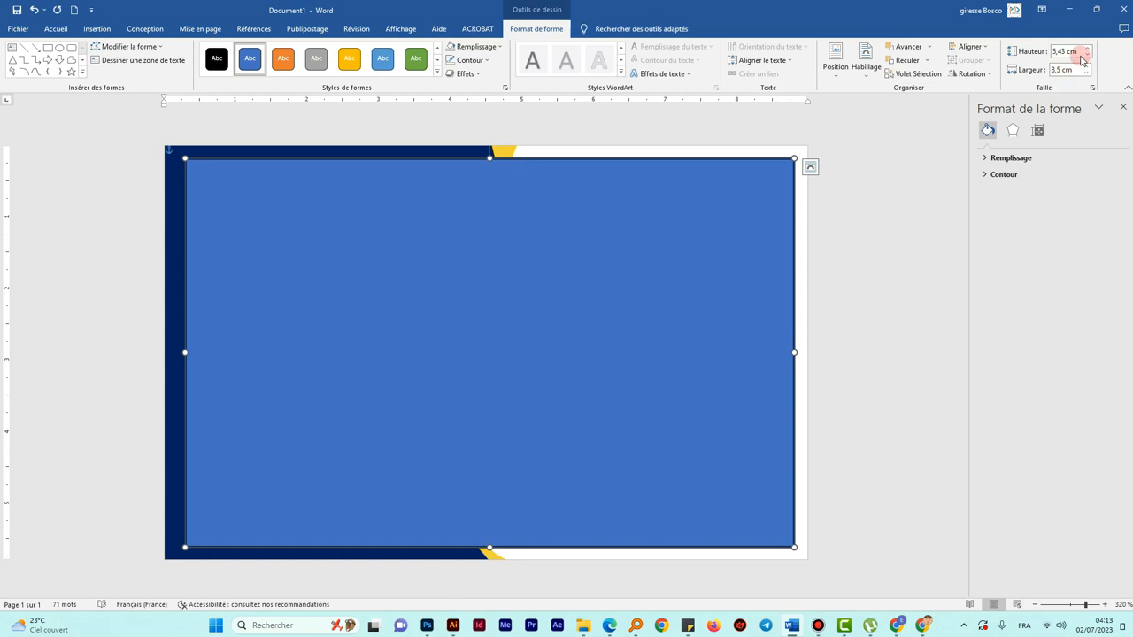
left_click(1058, 52)
left_click_drag(1059, 52, 1075, 50)
type("5,5")
key("Return")
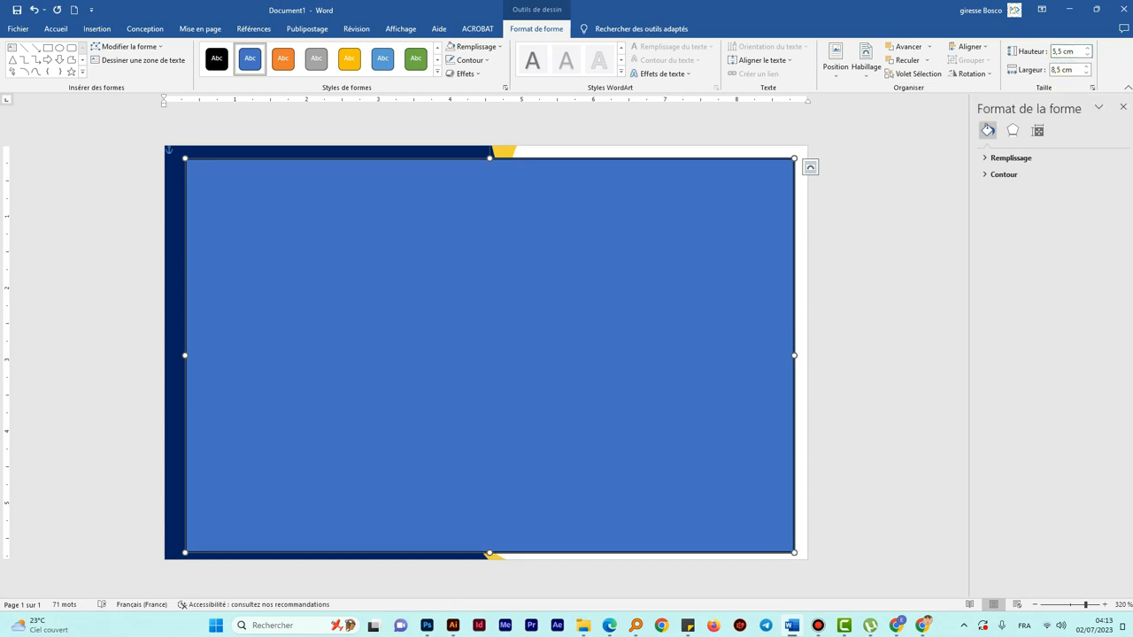
- Give the rectangle a light green outline and no fill
left_click(483, 61)
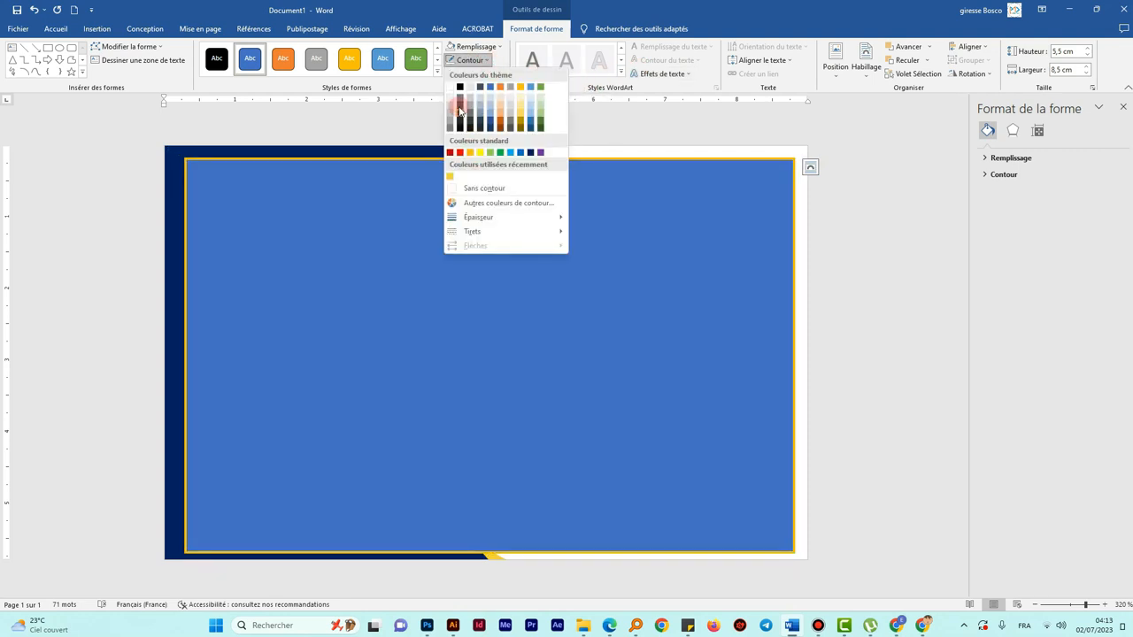
left_click(492, 156)
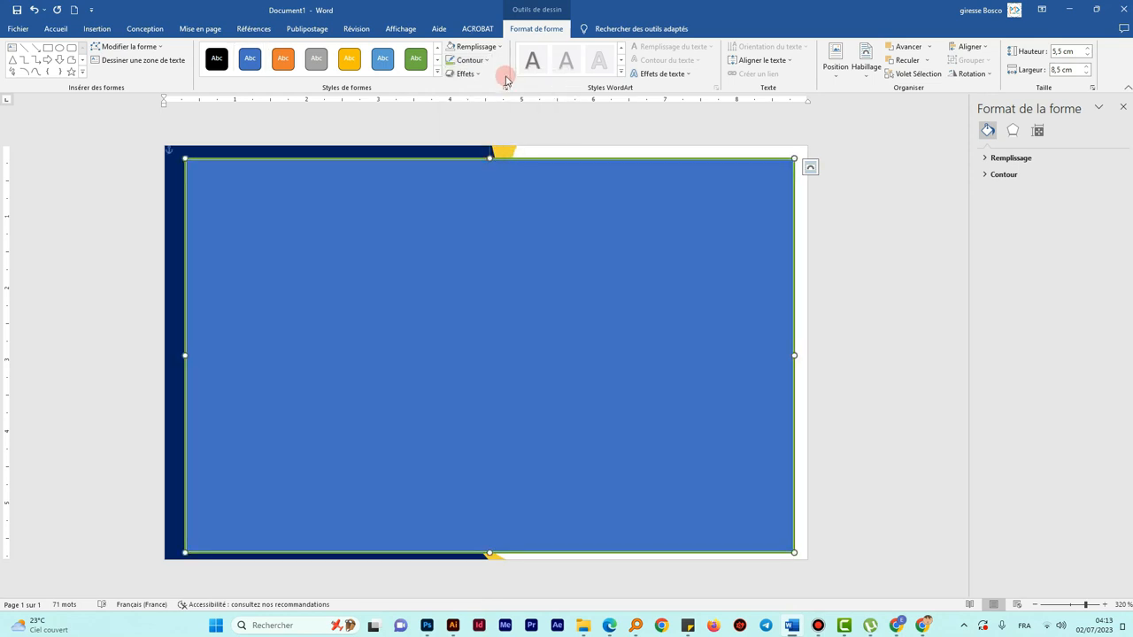
left_click(478, 47)
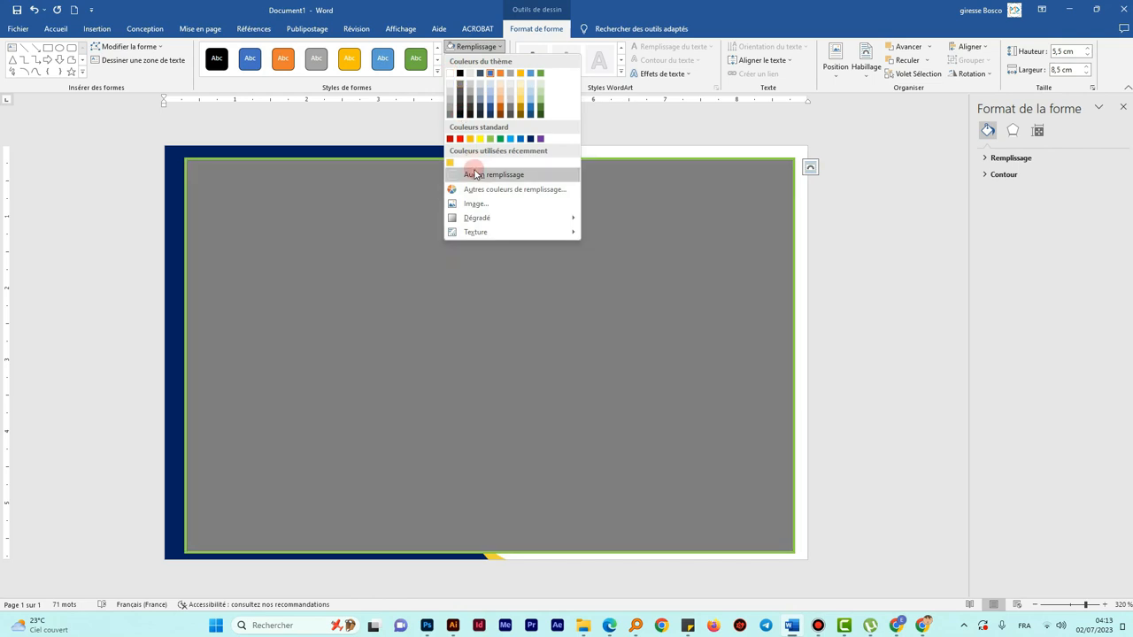
left_click(475, 174)
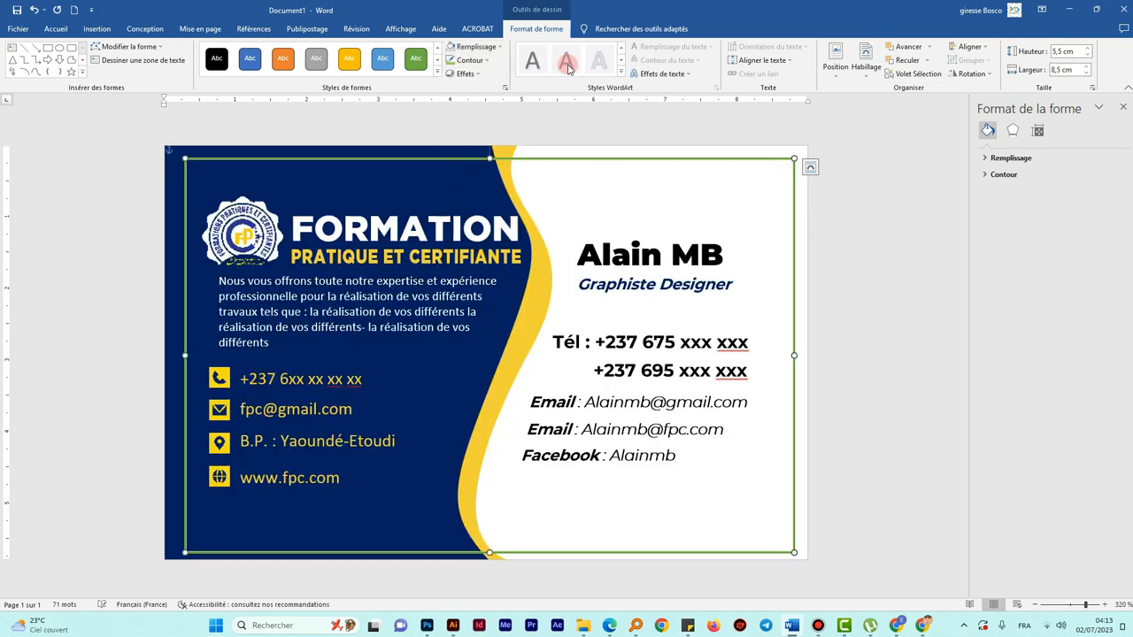
- Centre the rectangle horizontally and vertically on the page, then deselect it
left_click(968, 48)
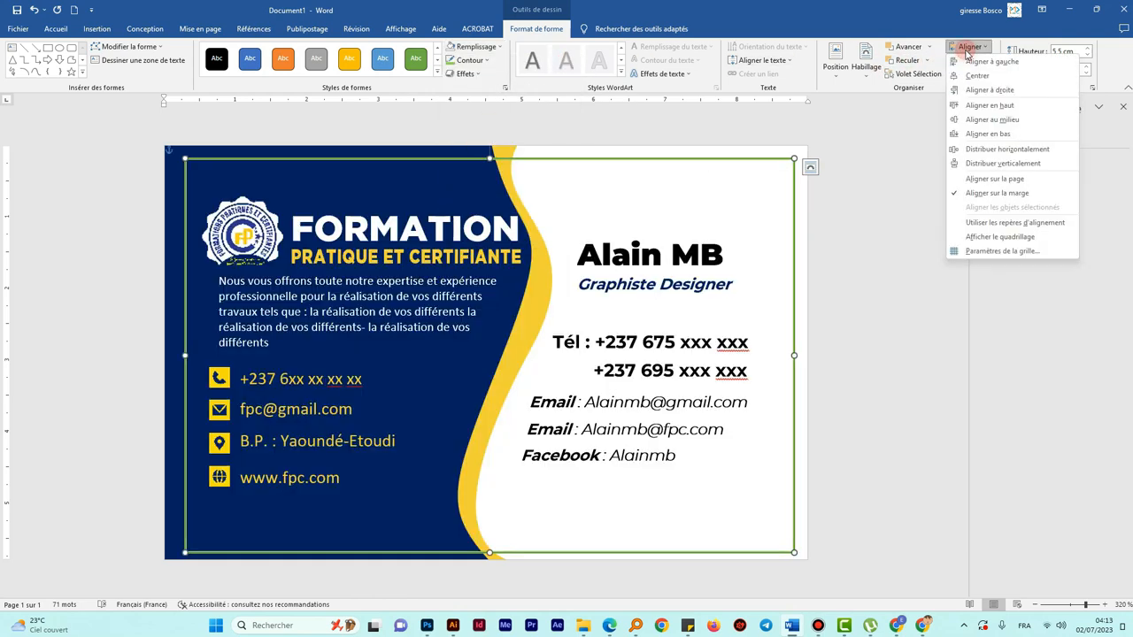
left_click(976, 76)
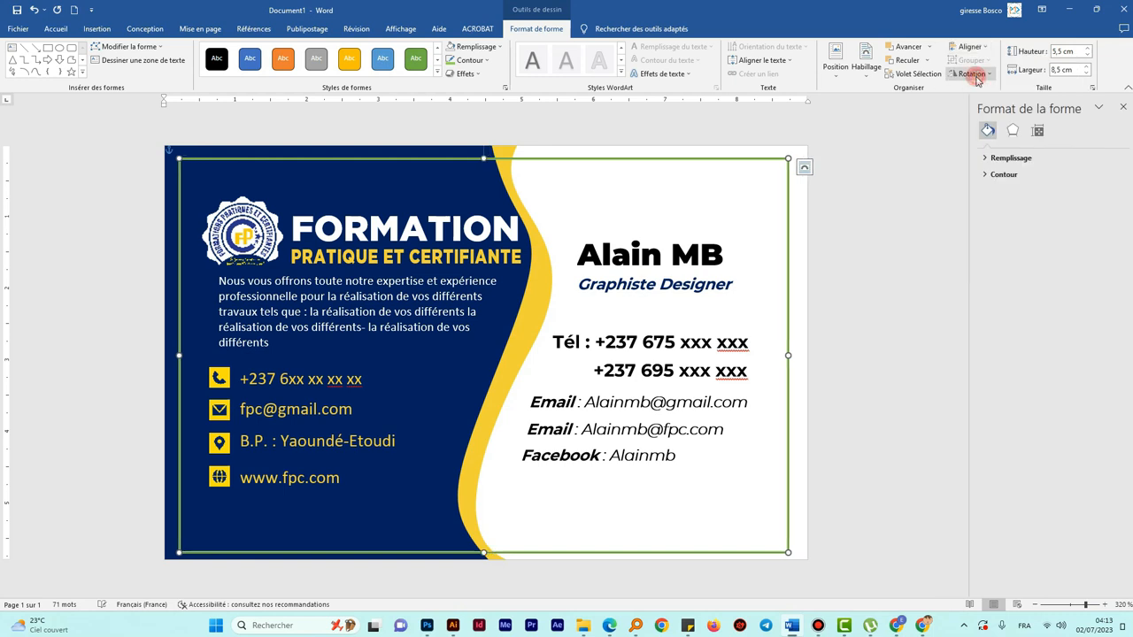
left_click(978, 49)
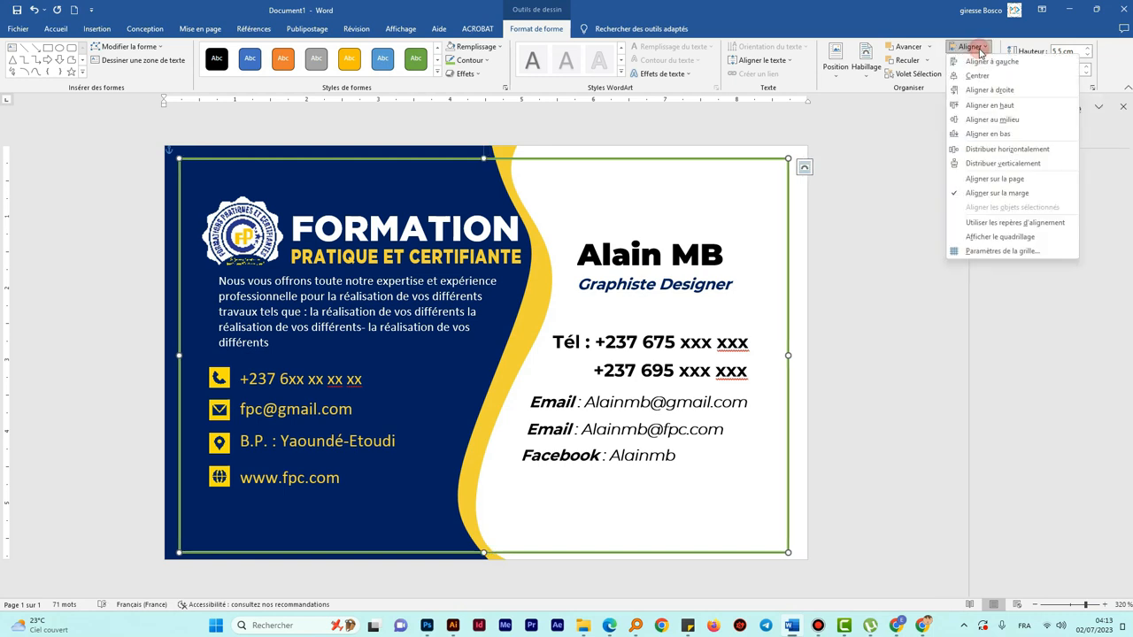
left_click(989, 122)
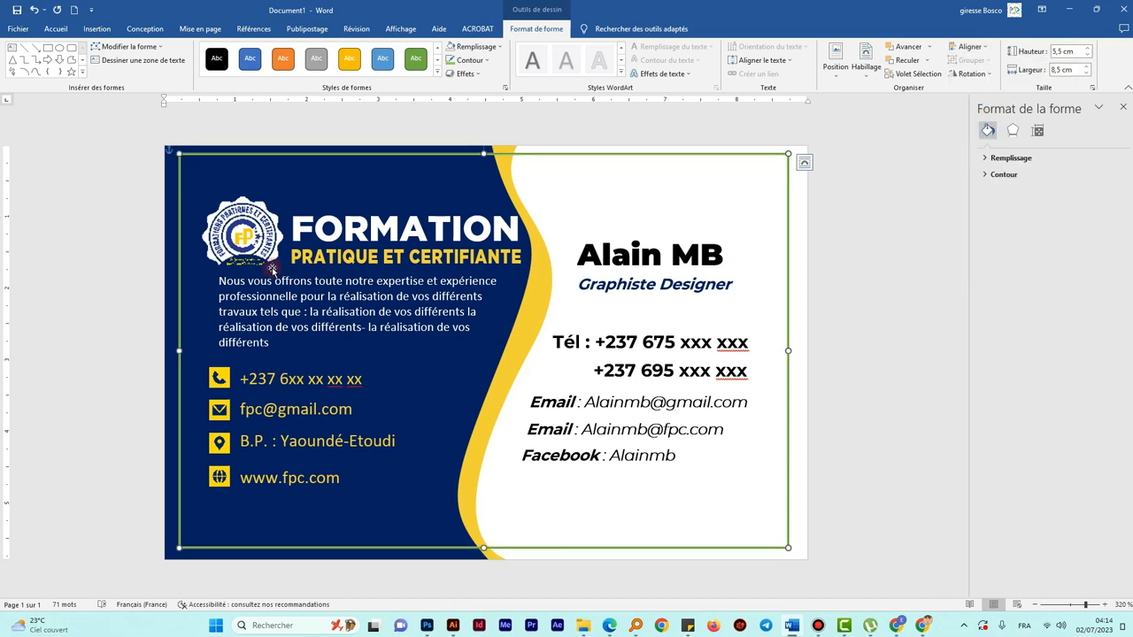
left_click(1052, 68)
left_click(689, 138)
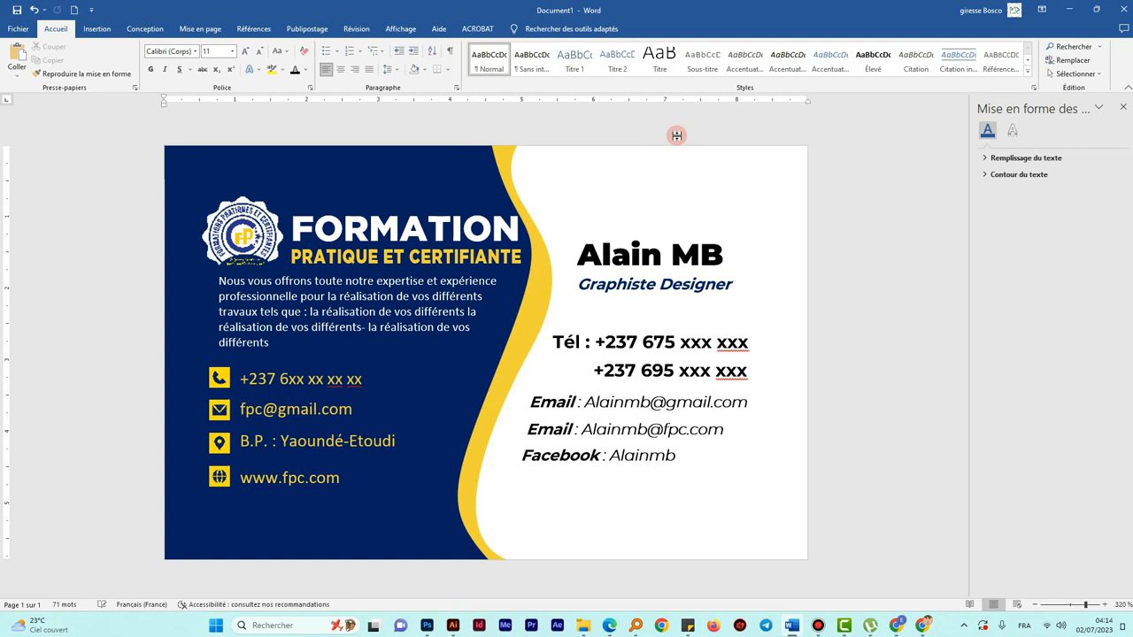
- Start a PDF/XPS export of the card from the File menu's Export page
left_click(18, 28)
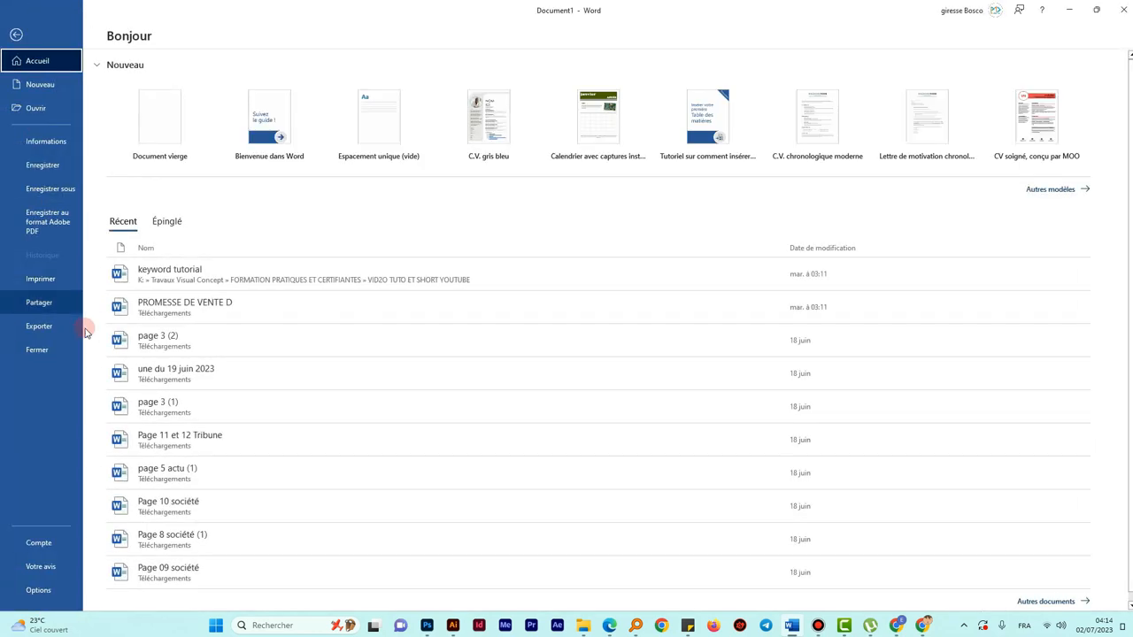
left_click(51, 332)
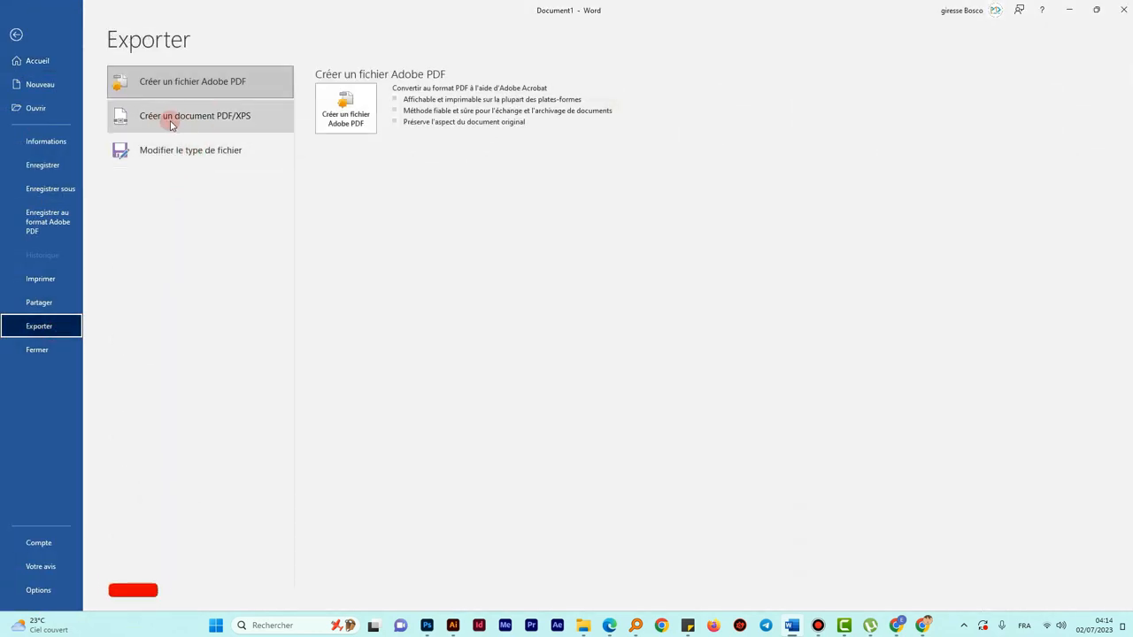
left_click(200, 124)
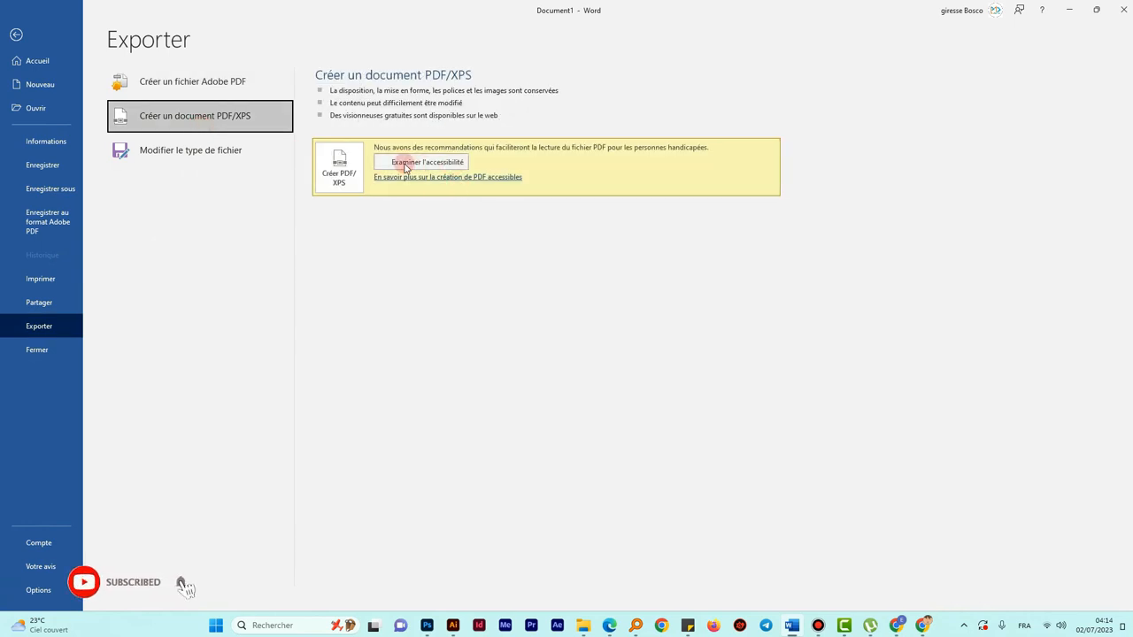
left_click(346, 166)
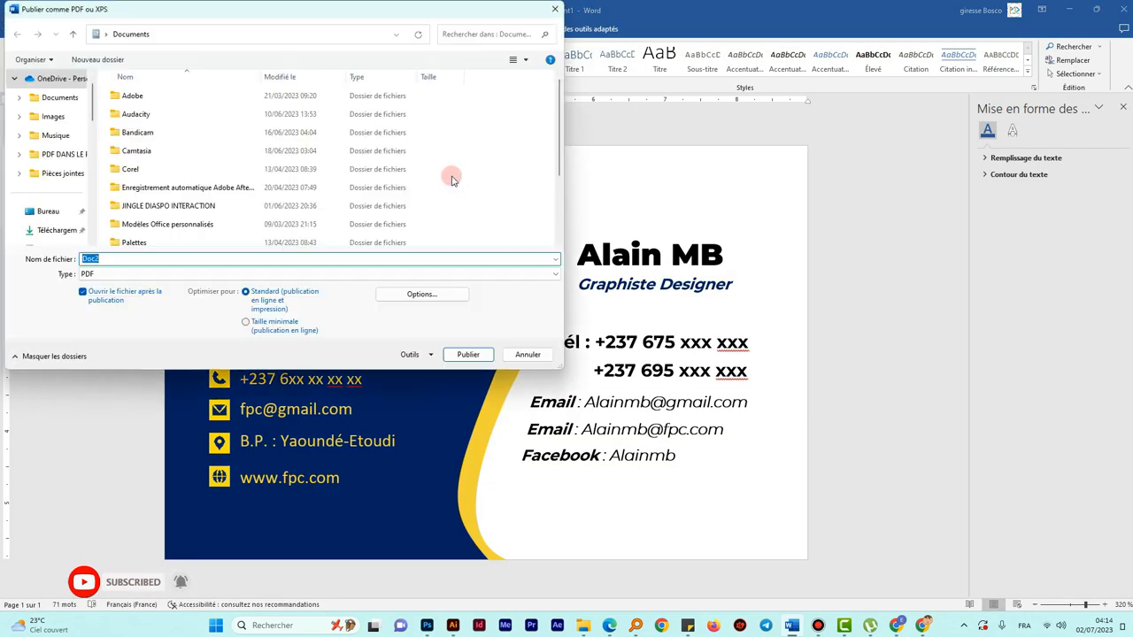
- Save the PDF as 'Carte de visite' in the CARTE DE VISITE AVEC WORD folder and publish
scroll(51, 166, "down", 3)
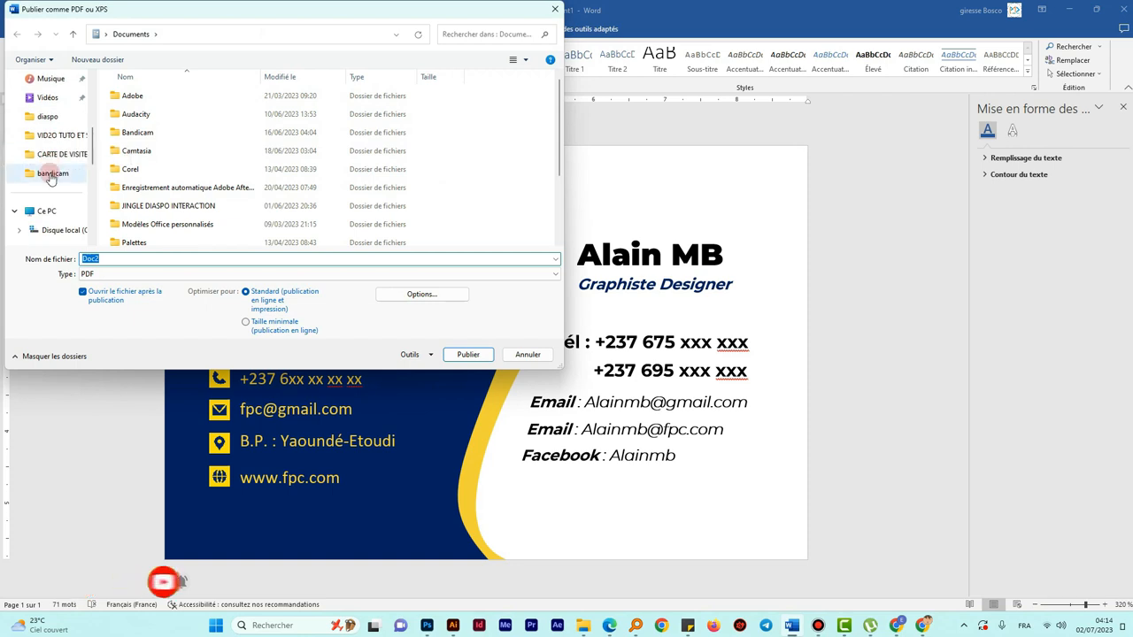
left_click(45, 154)
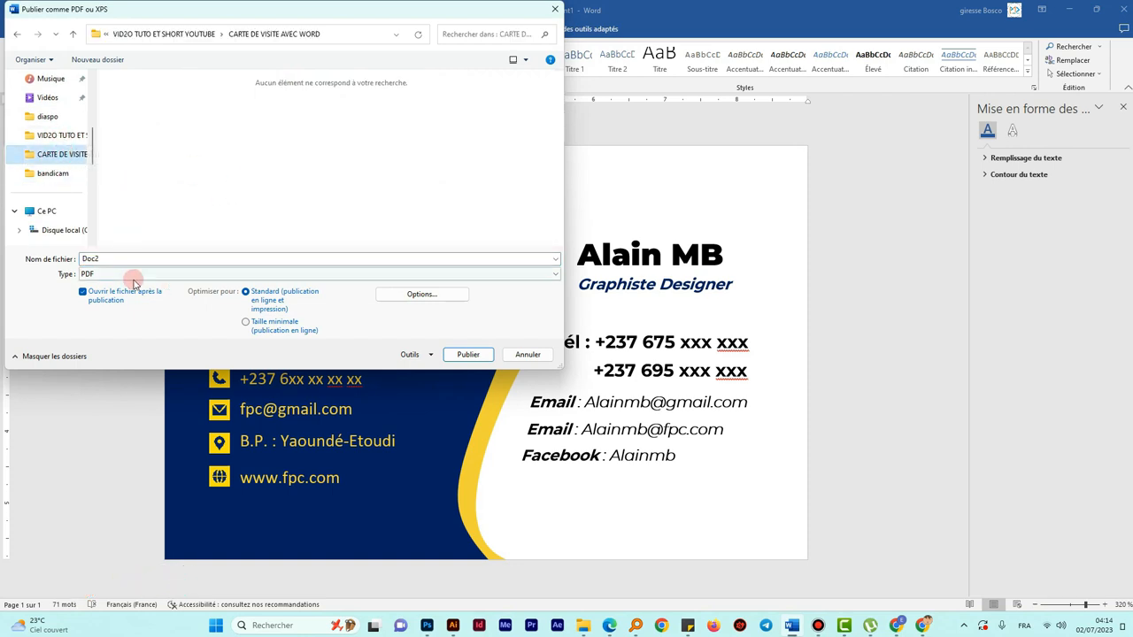
double_click(117, 258)
type("Carte de visite")
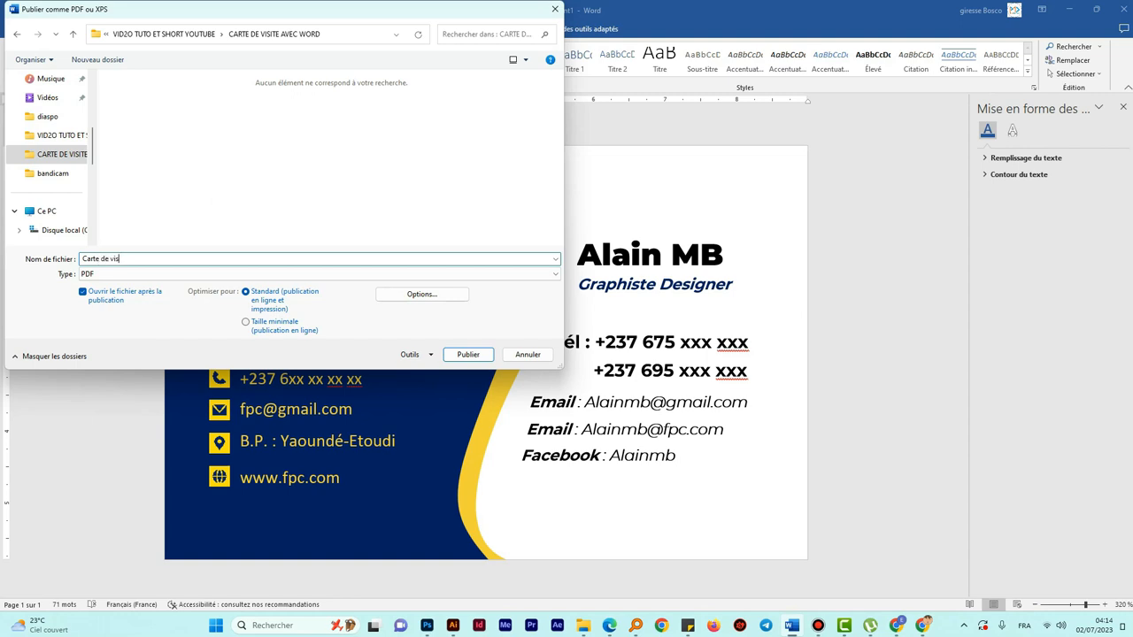
left_click(422, 294)
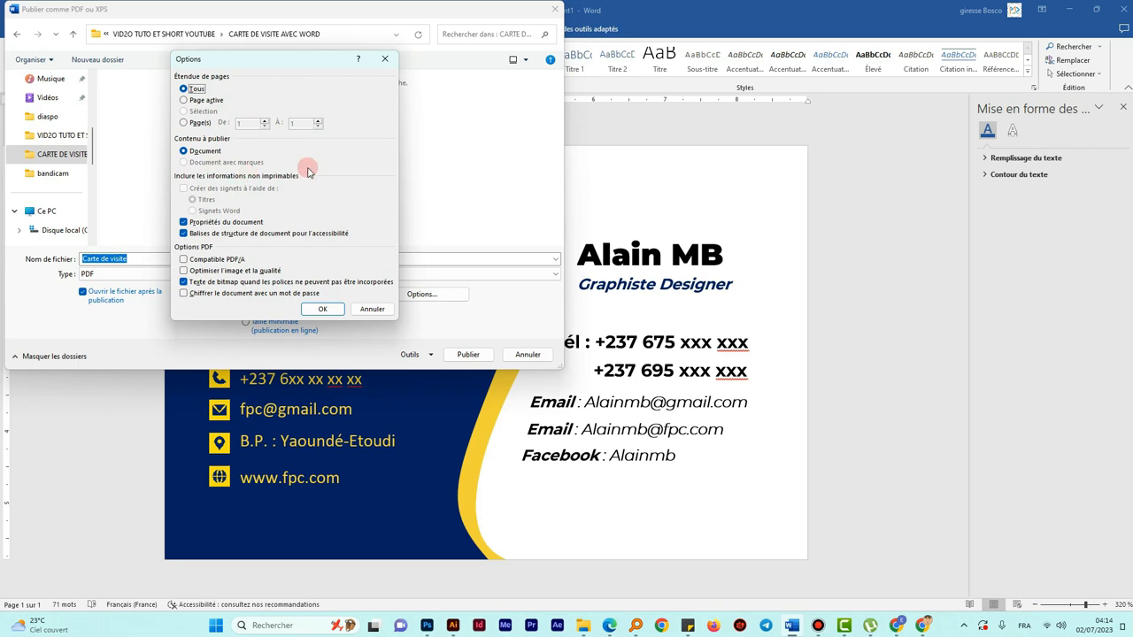
left_click(319, 309)
left_click(464, 354)
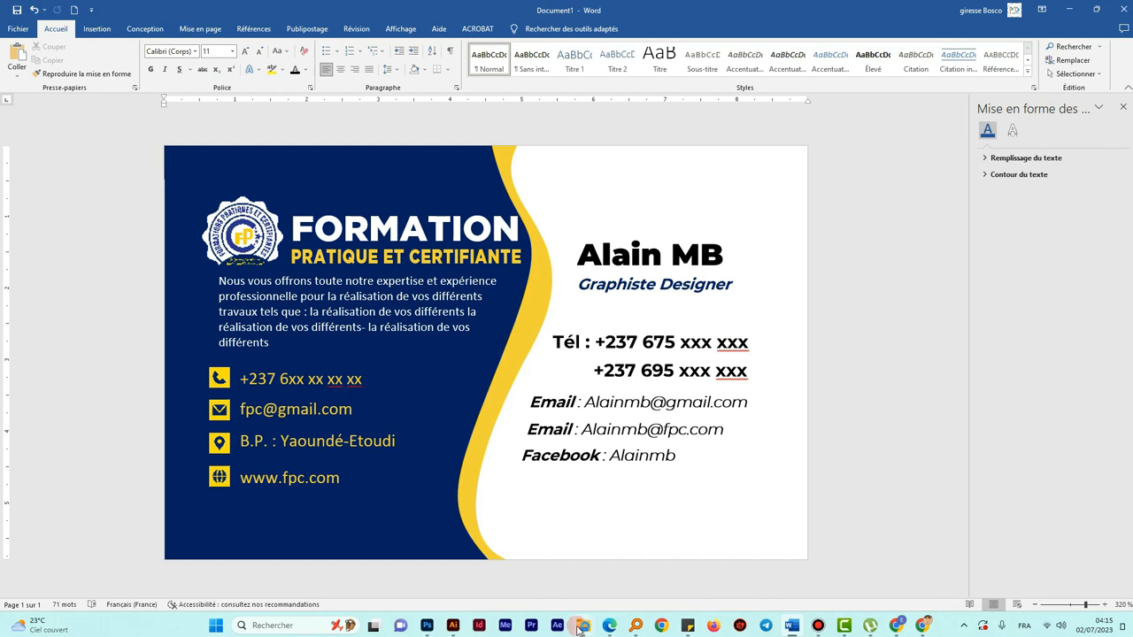
- Open the Carte de visite PDF from the CARTE DE VISITE AVEC WORD folder
mouse_move(582, 626)
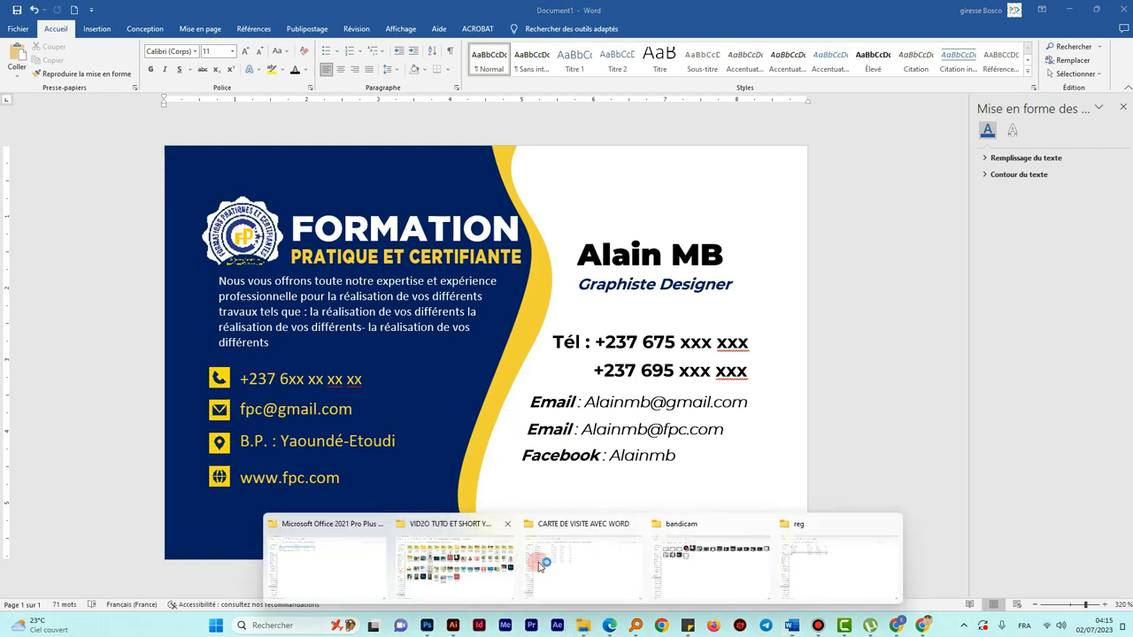
left_click(573, 560)
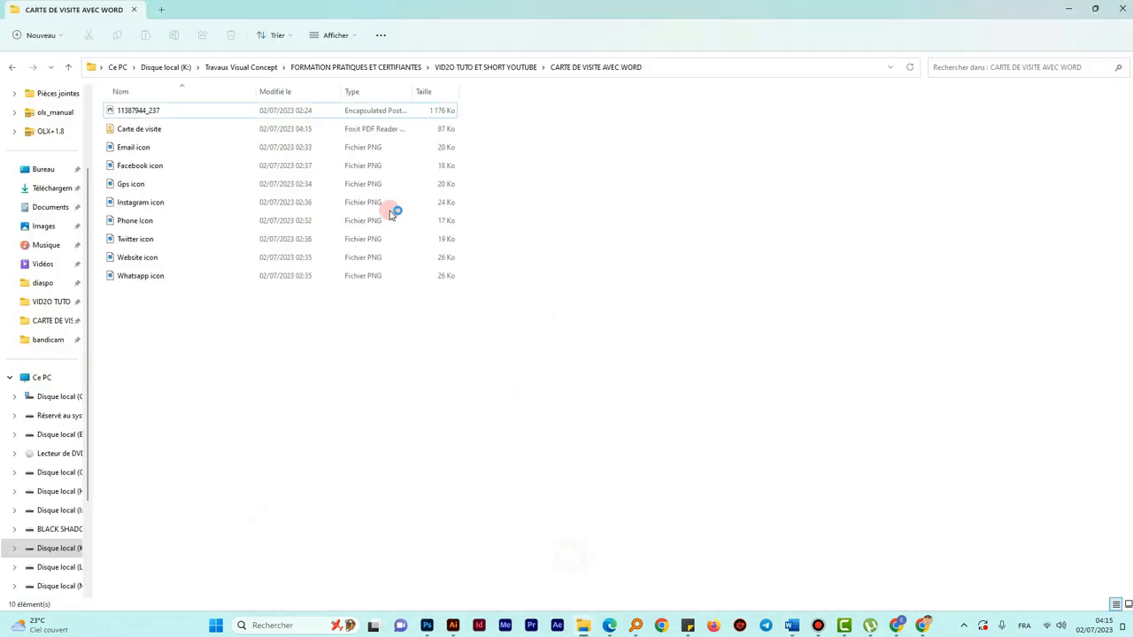
double_click(155, 129)
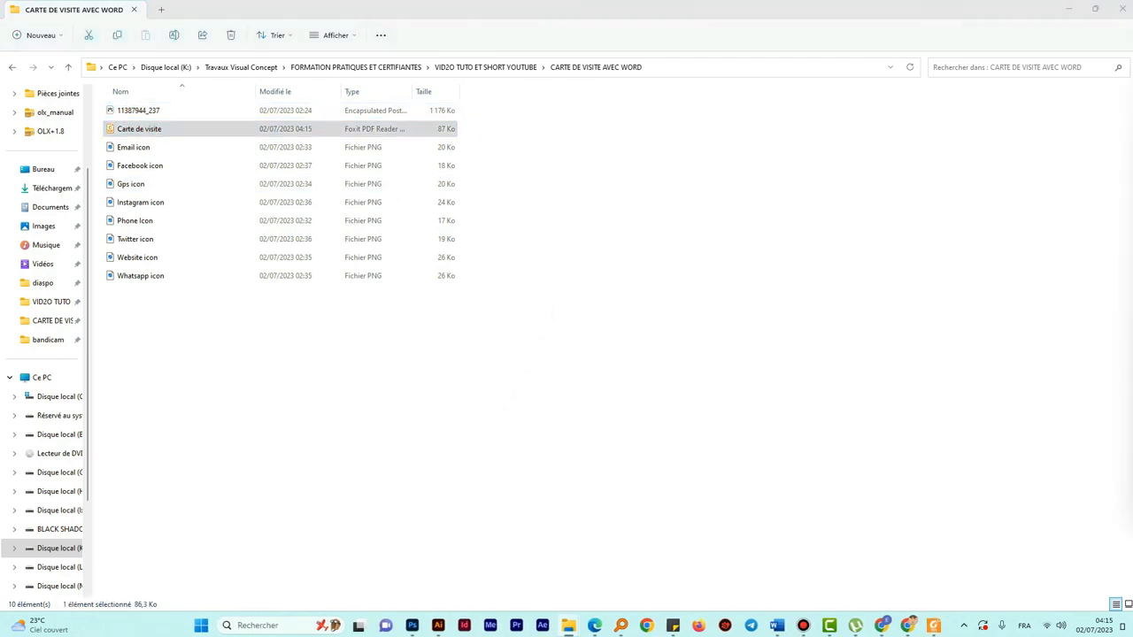
- Maximize Foxit PDF Reader and zoom out until the whole card is visible
left_click_drag(1132, 74, 666, 2)
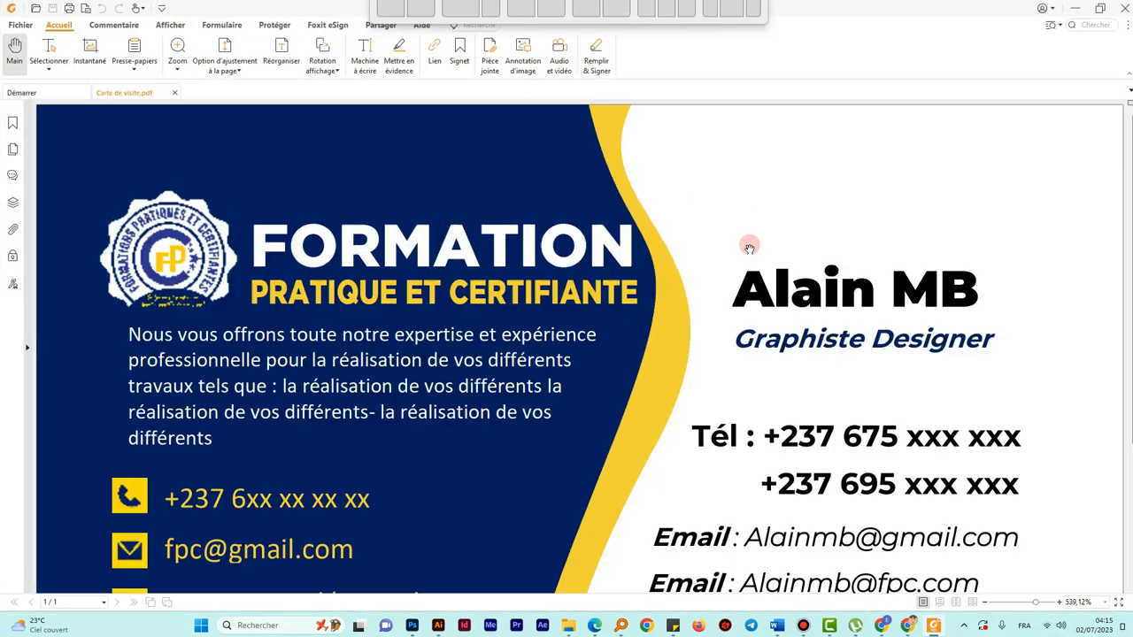
left_click(984, 602)
left_click(983, 602)
left_click(983, 602)
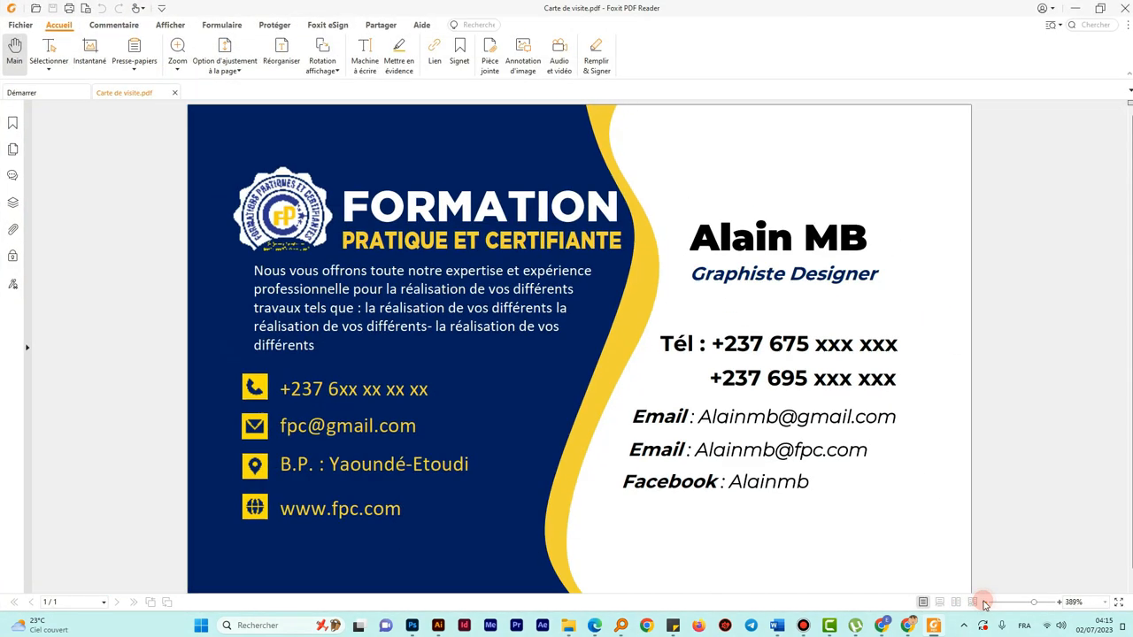